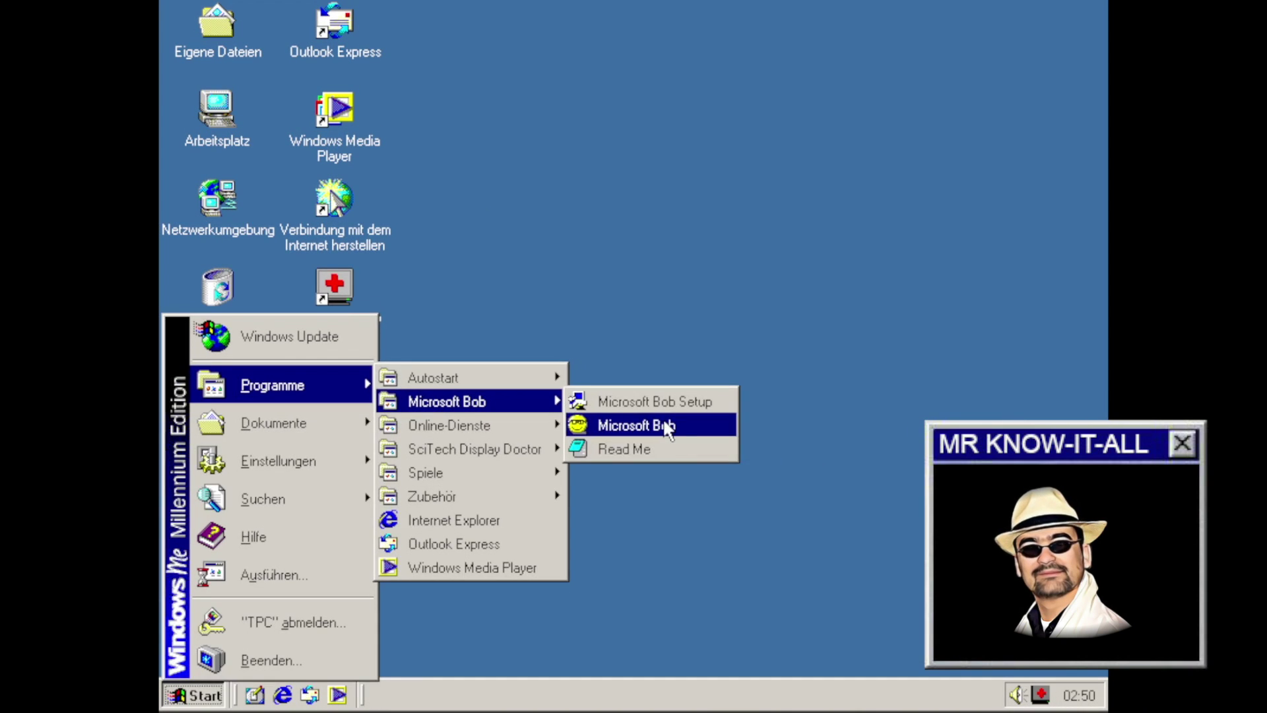
- Launch Microsoft Bob from the Start menu and run Setup to the Choose Program Group dialog
click(668, 428)
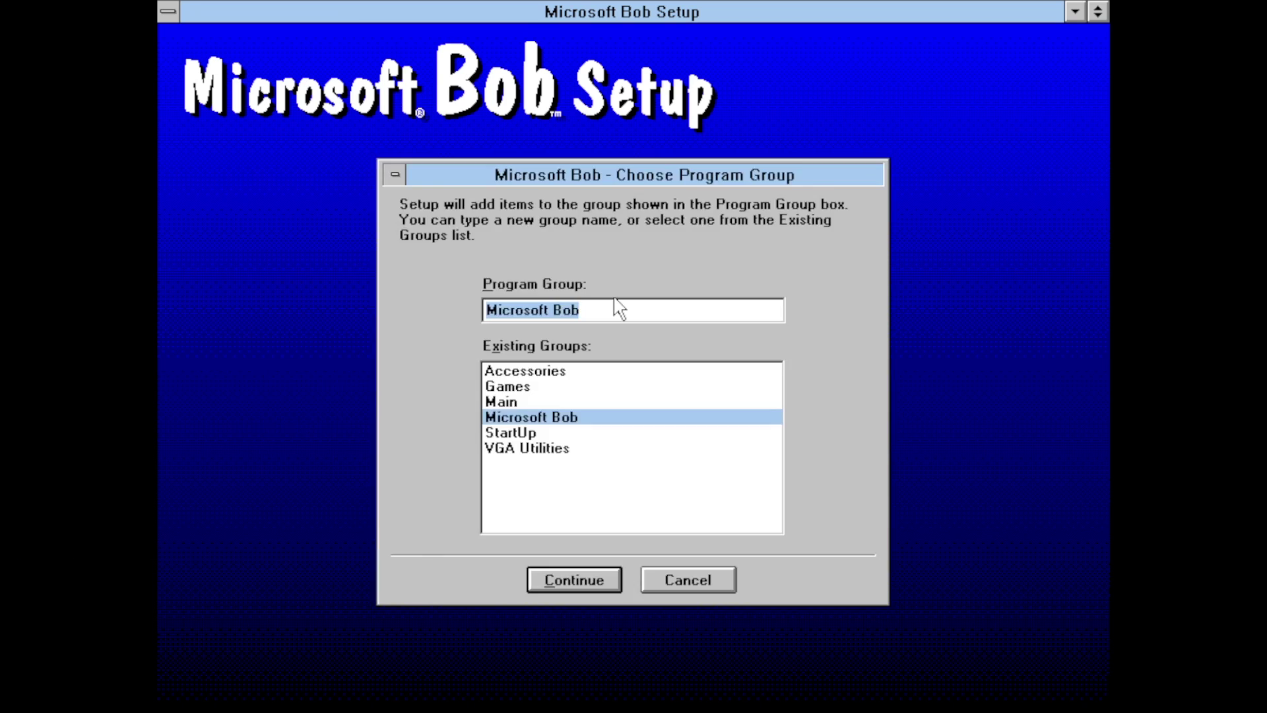
- Answer the Start Automatically prompt so Setup copies files and launches Bob
key(Return)
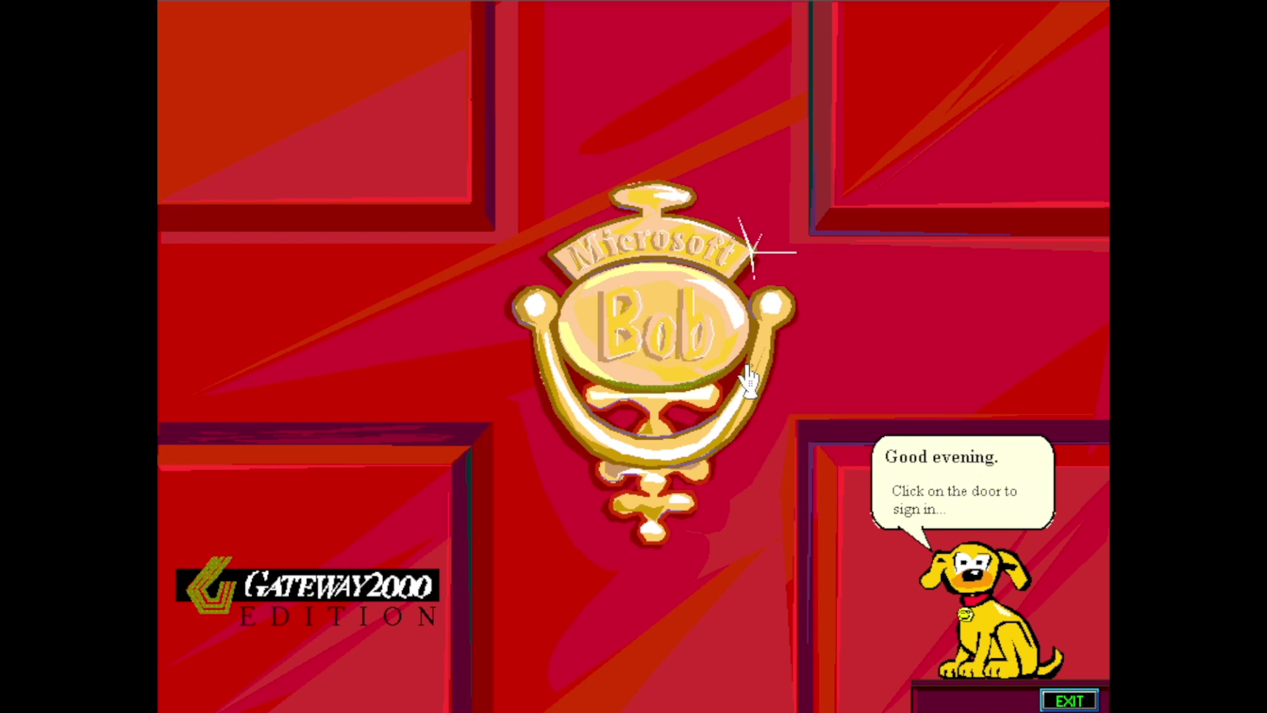
- Knock on Bob's front door and register as someone new to the home
click(714, 367)
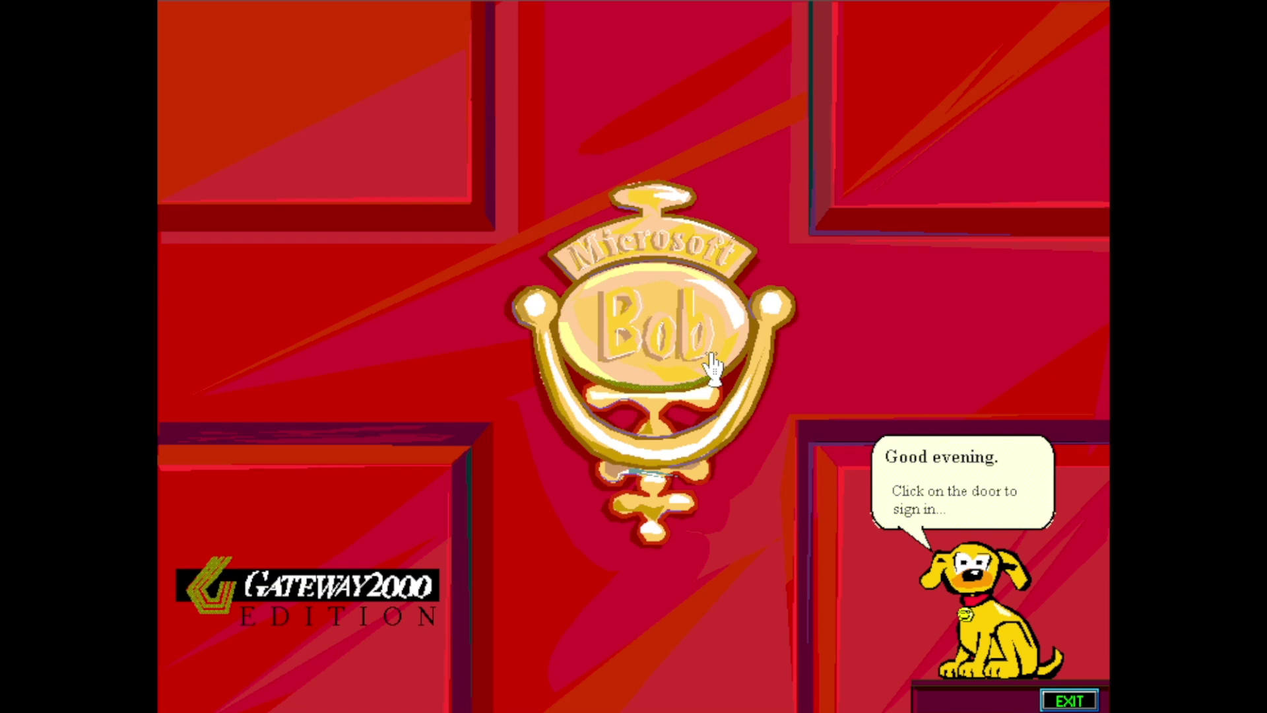
click(713, 367)
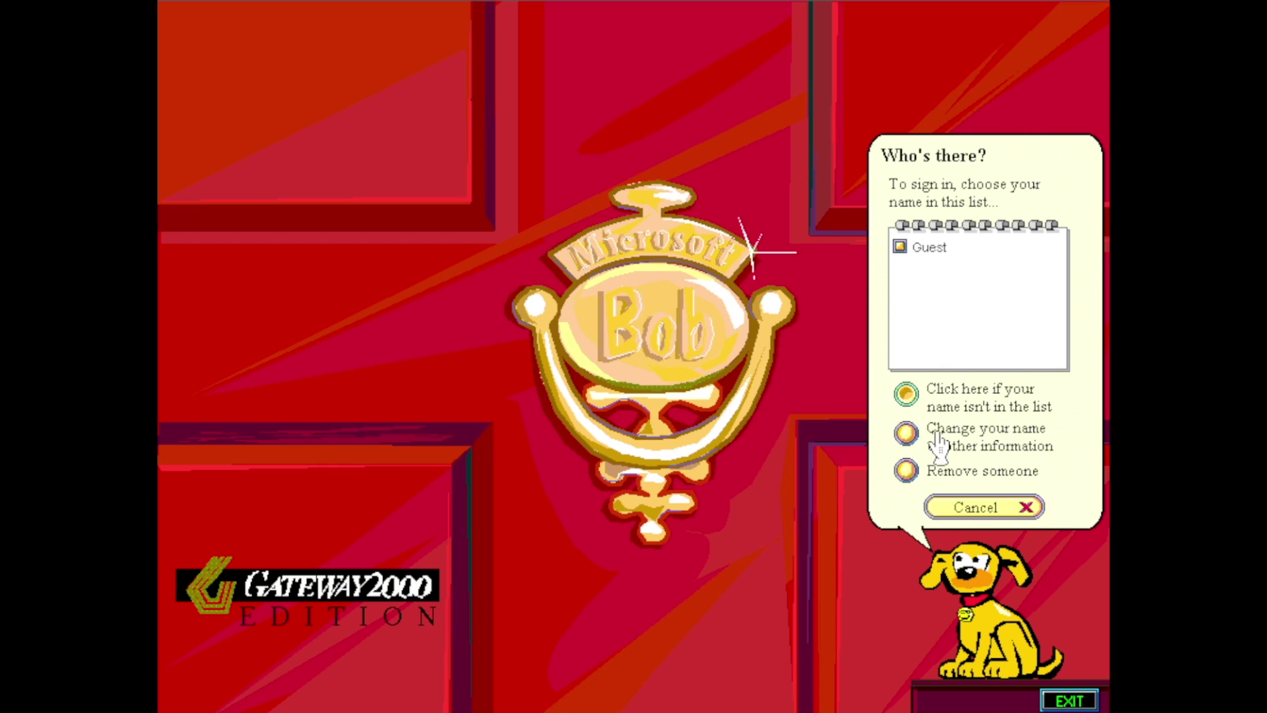
click(955, 512)
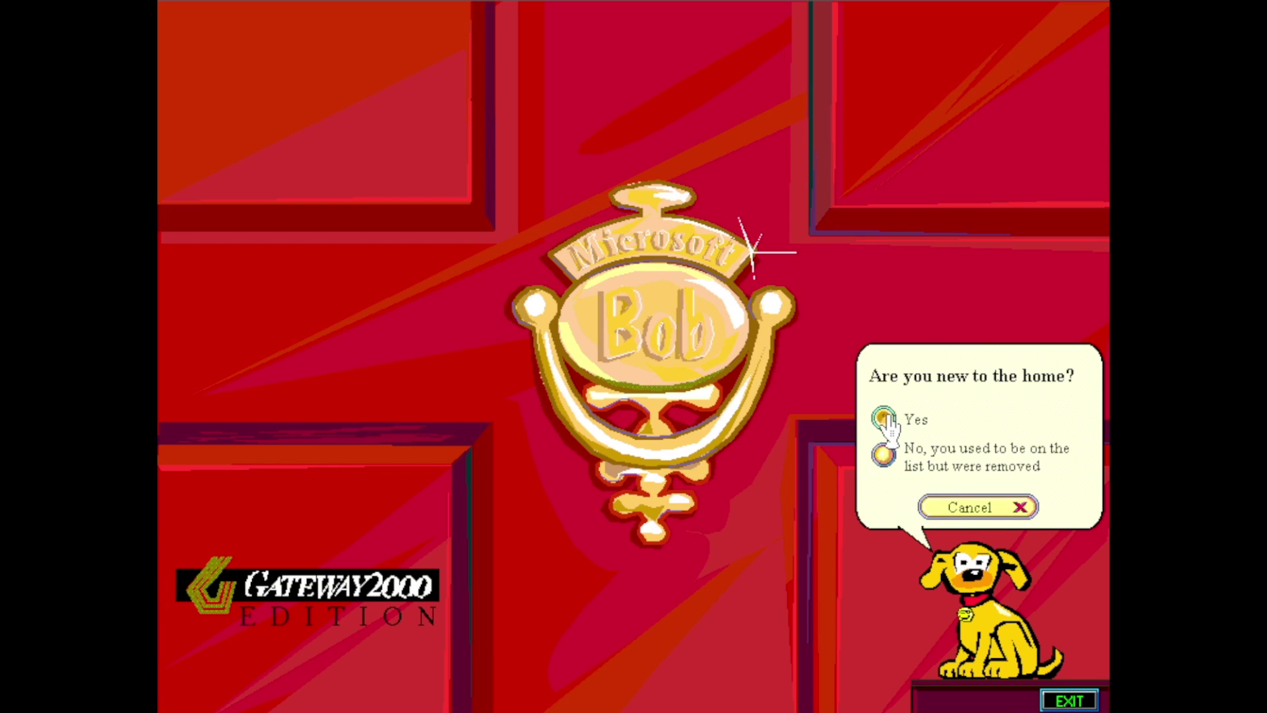
click(884, 420)
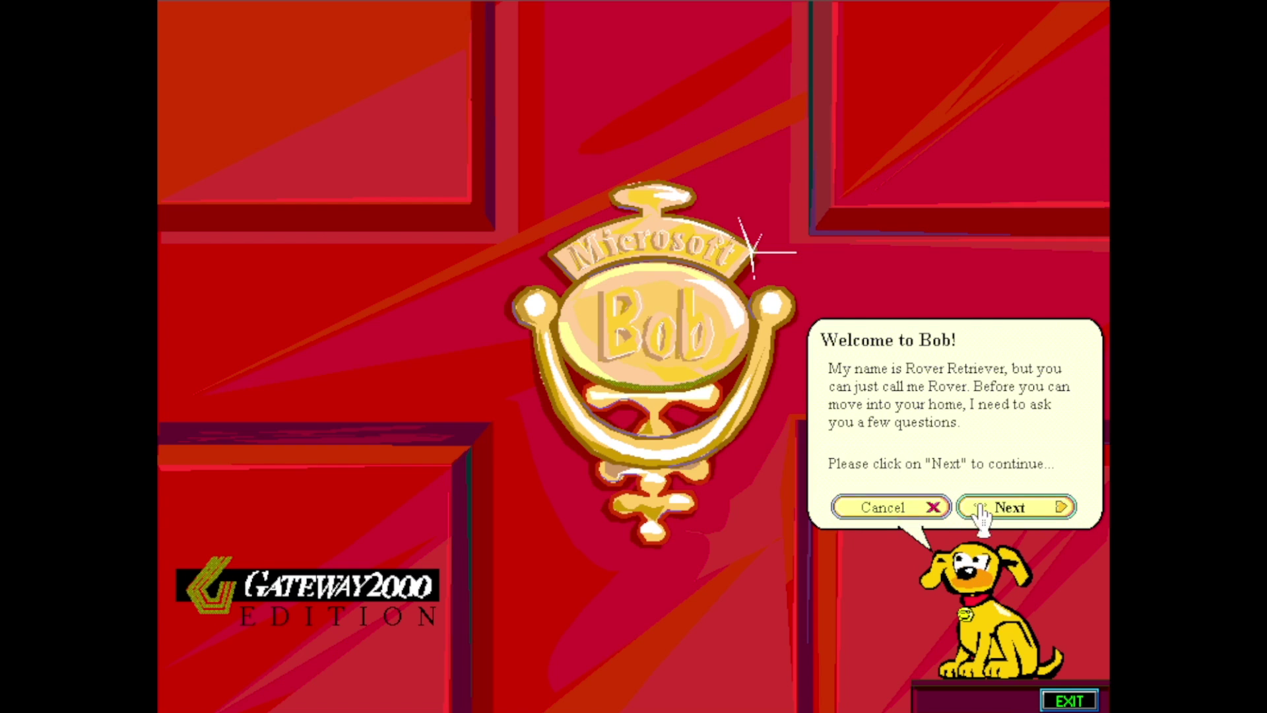
click(1045, 511)
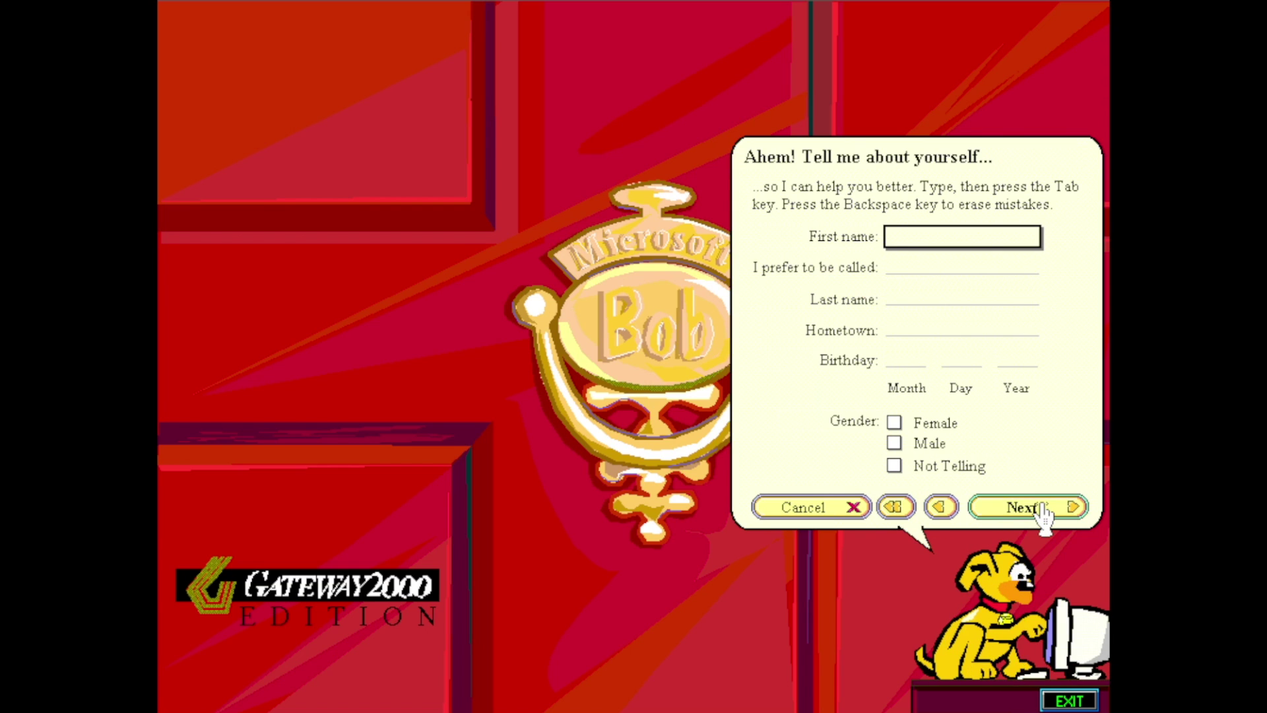
- Enter a first name, dismiss the every-field-required warning, and begin the last name
text(TPC)
key(Tab)
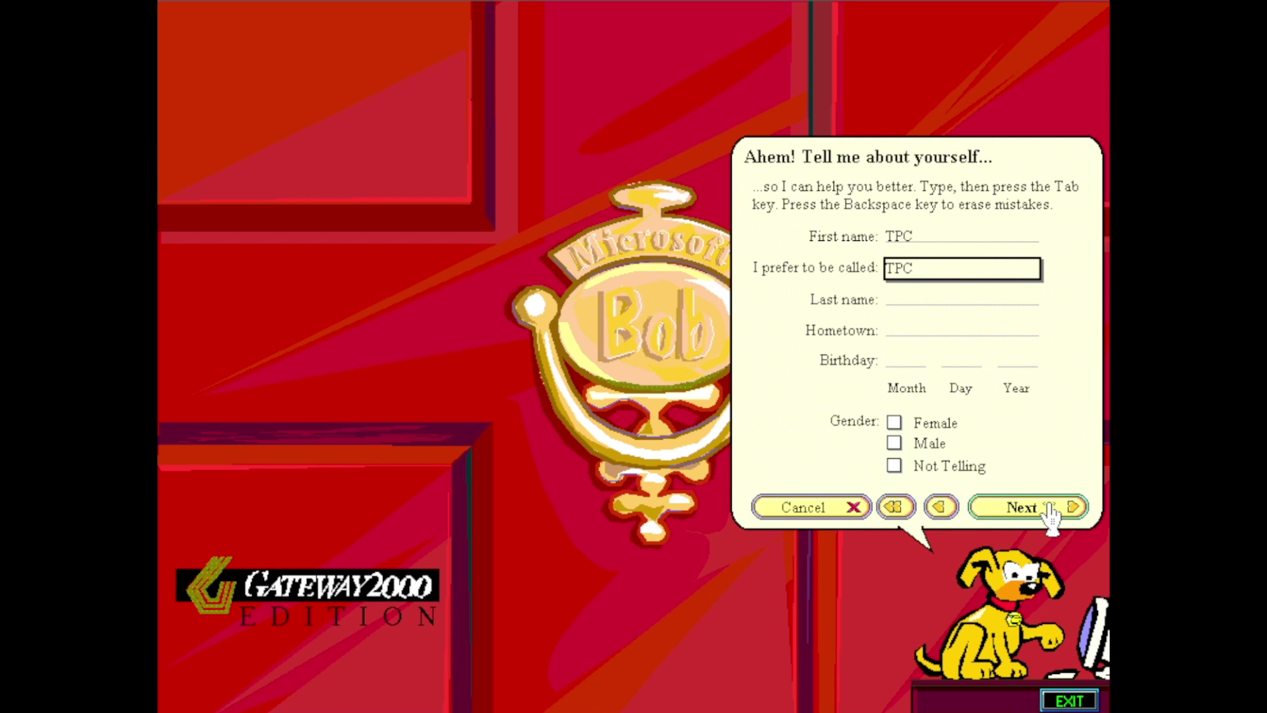
click(1051, 512)
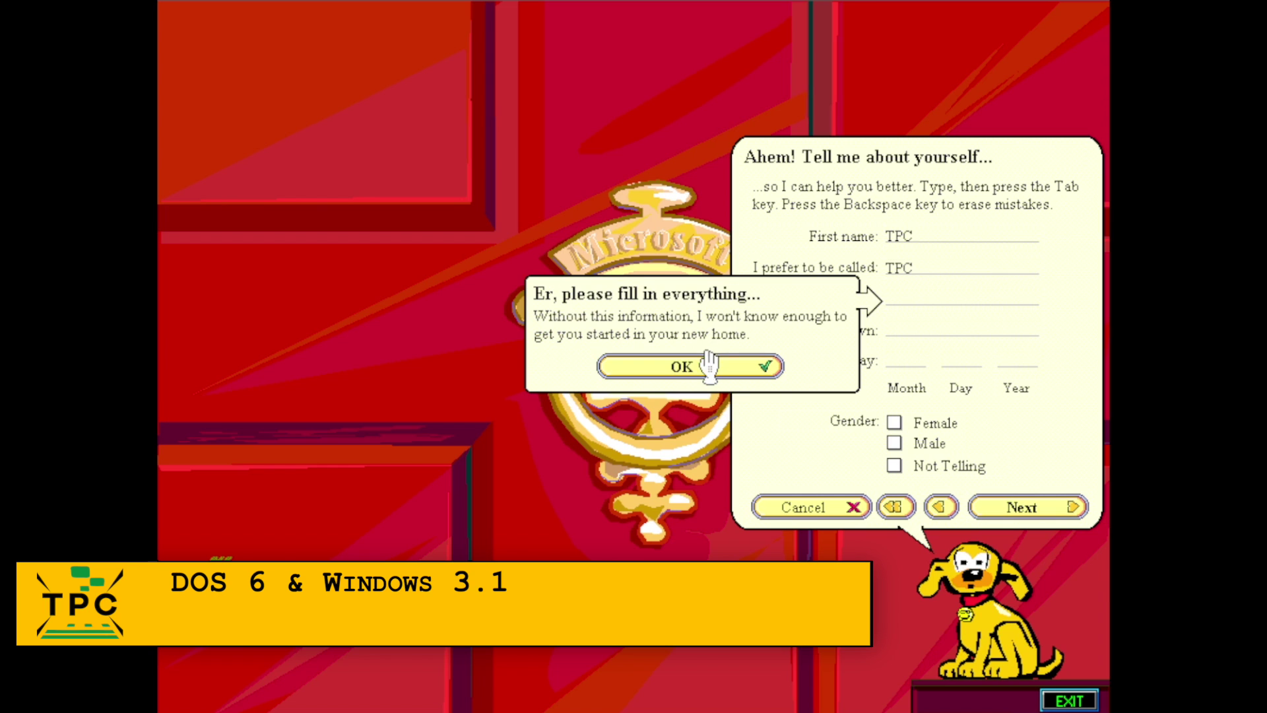
key(Return)
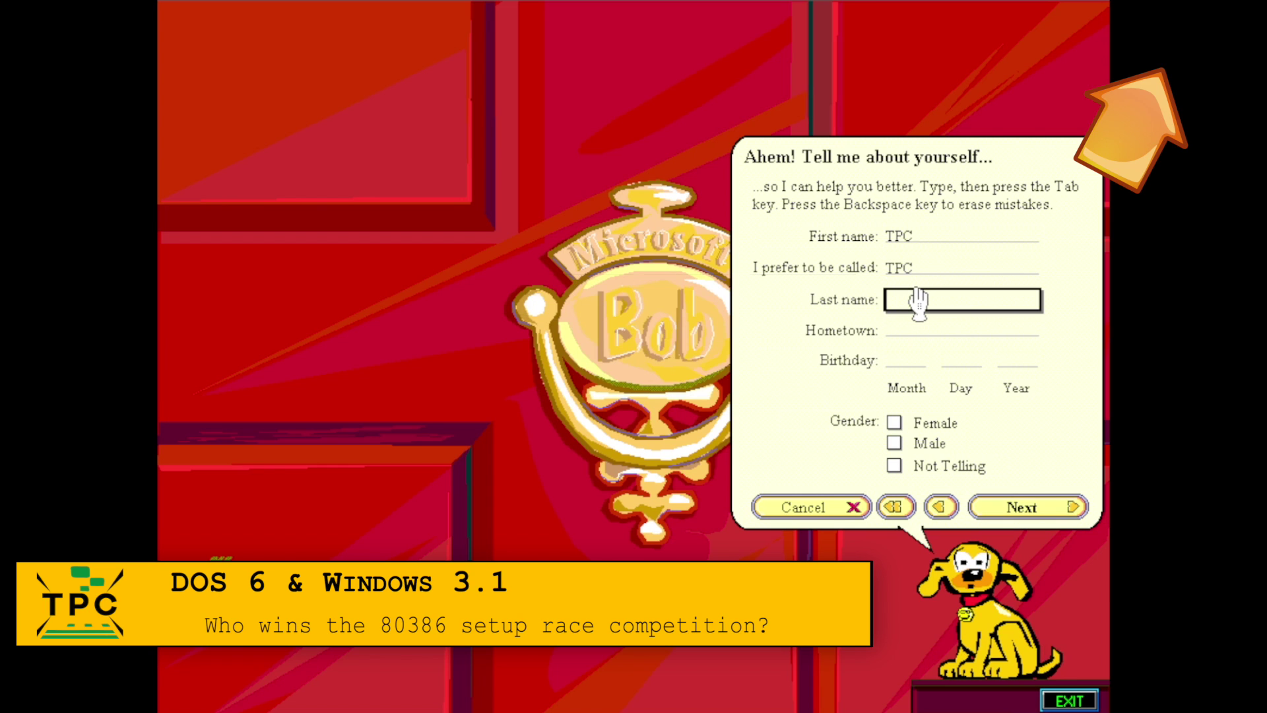
text(T)
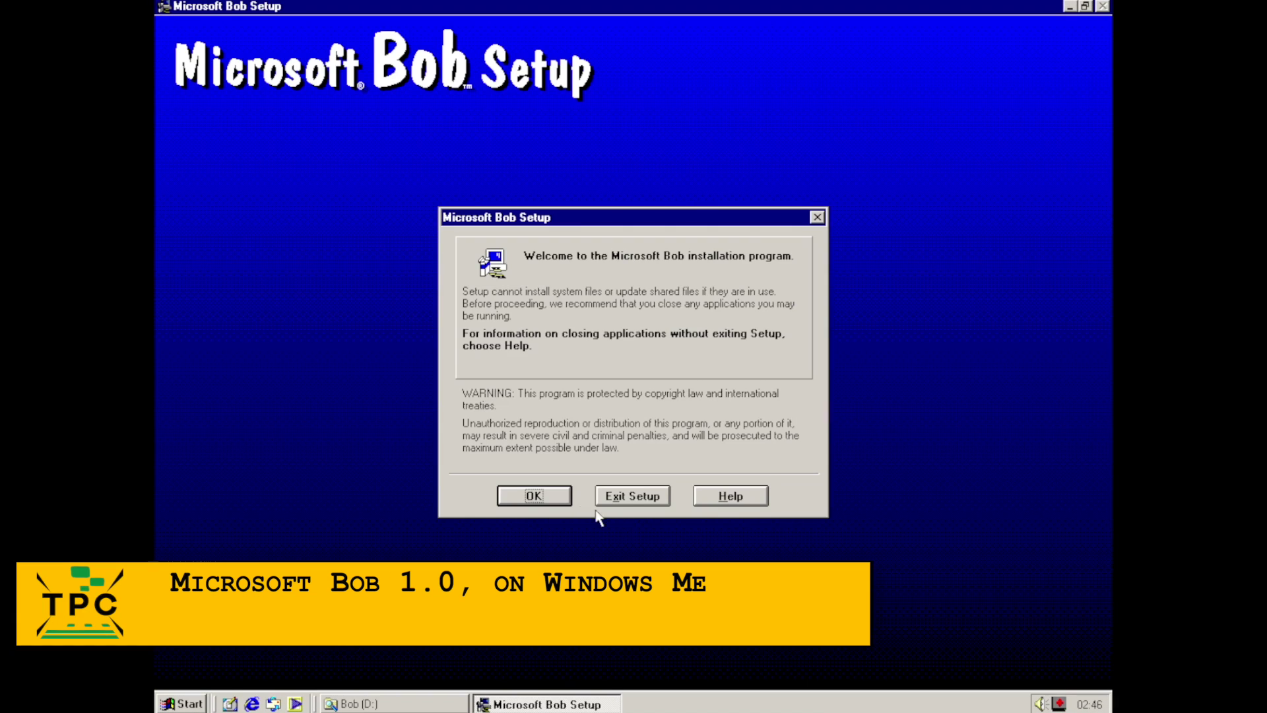
- Accept the Setup welcome and low-memory warning, then install Bob into C:\MSBOB
click(552, 496)
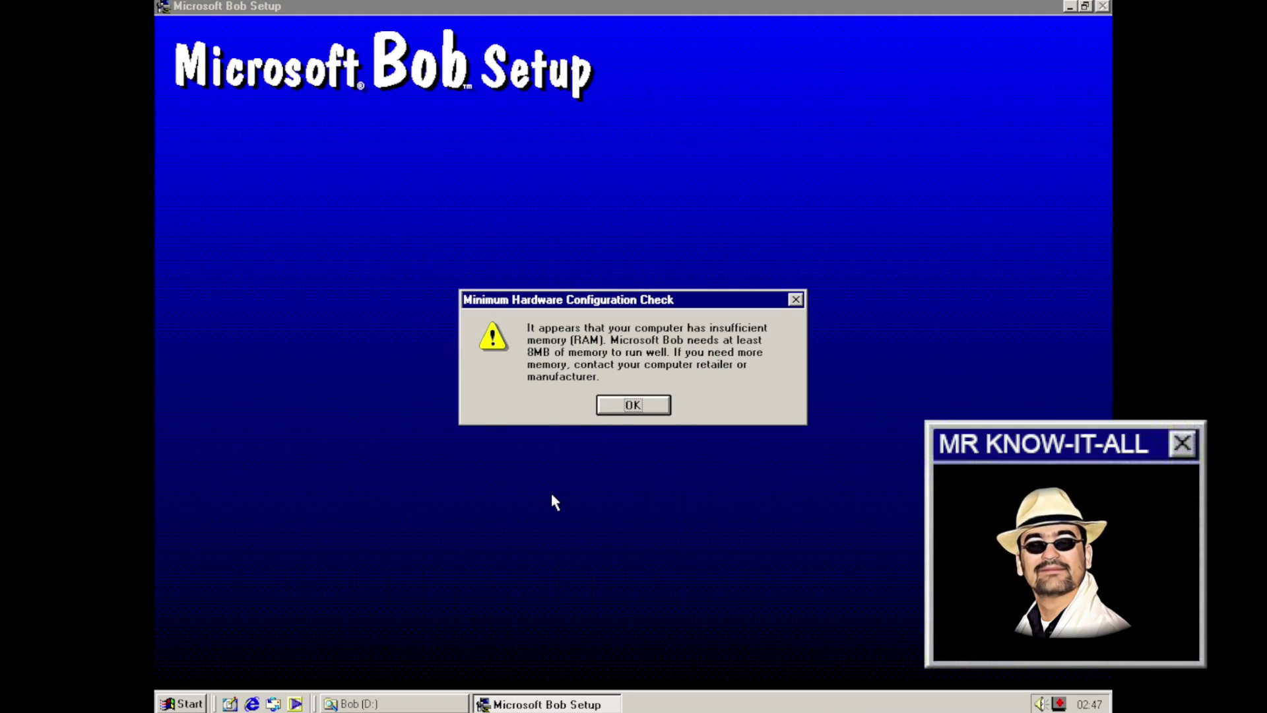
click(647, 404)
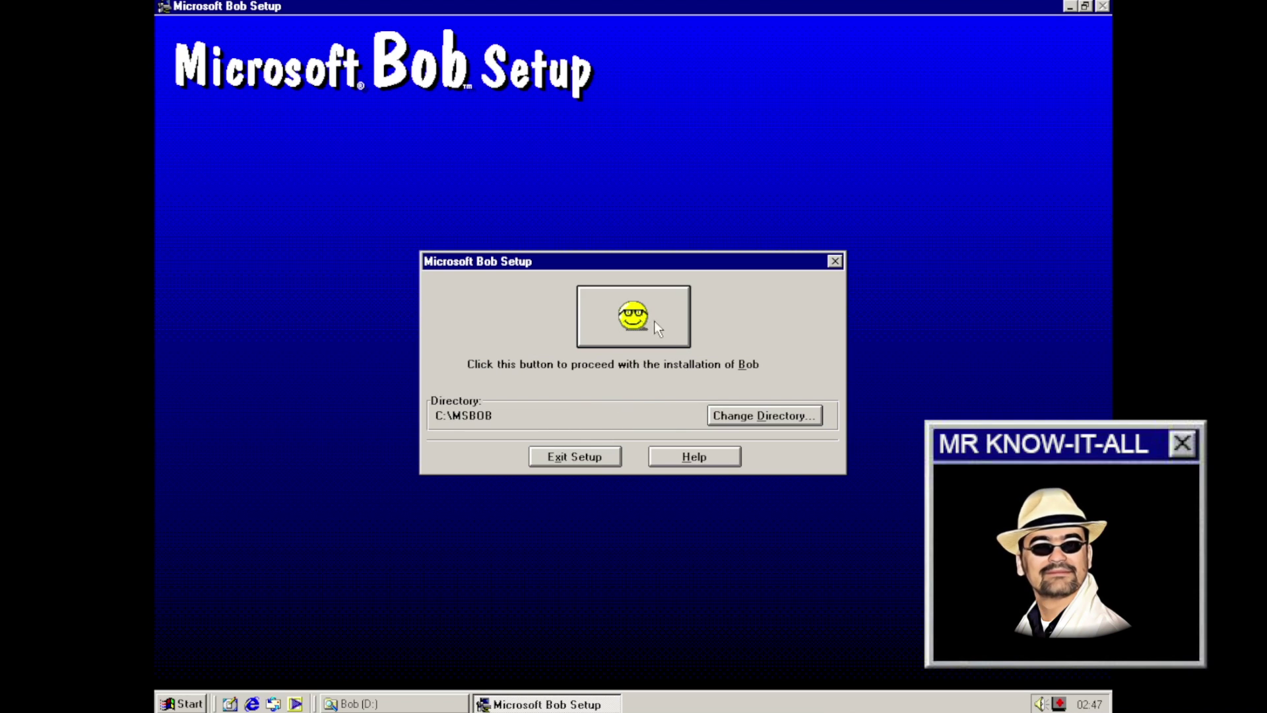
click(652, 320)
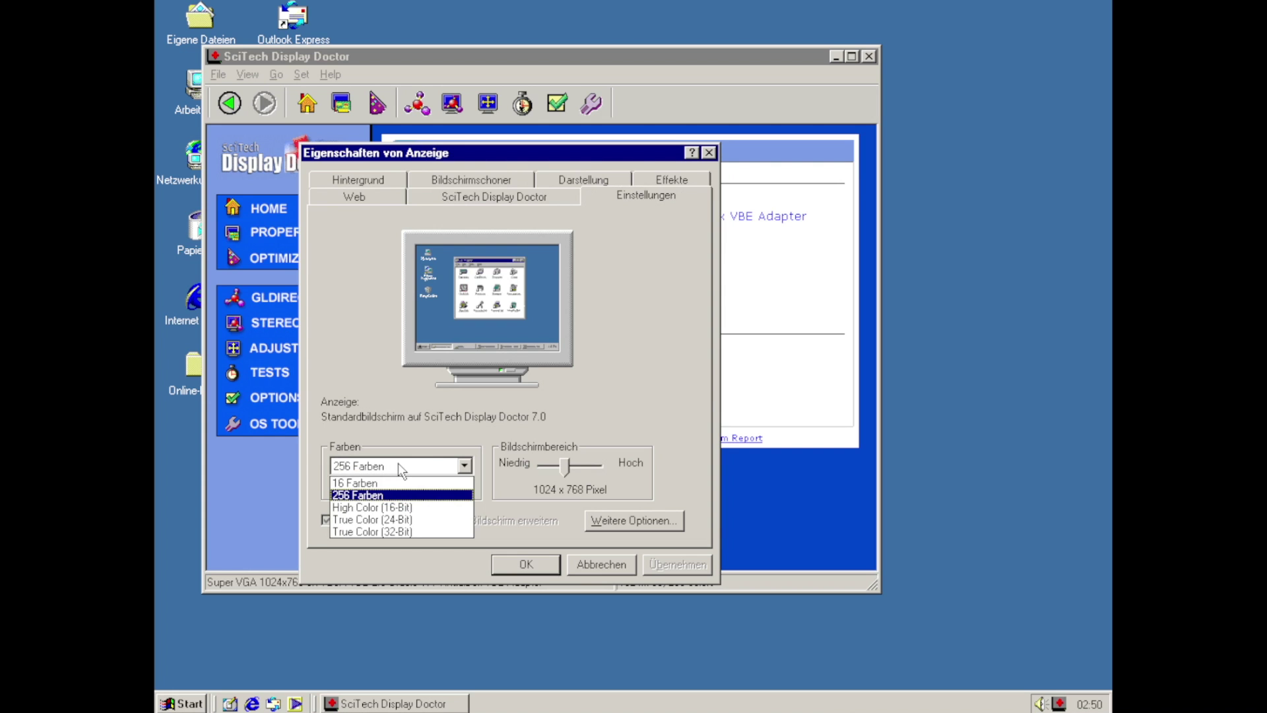
- Set the display to 800 x 600 with 256 colours and confirm the change
click(549, 467)
click(549, 468)
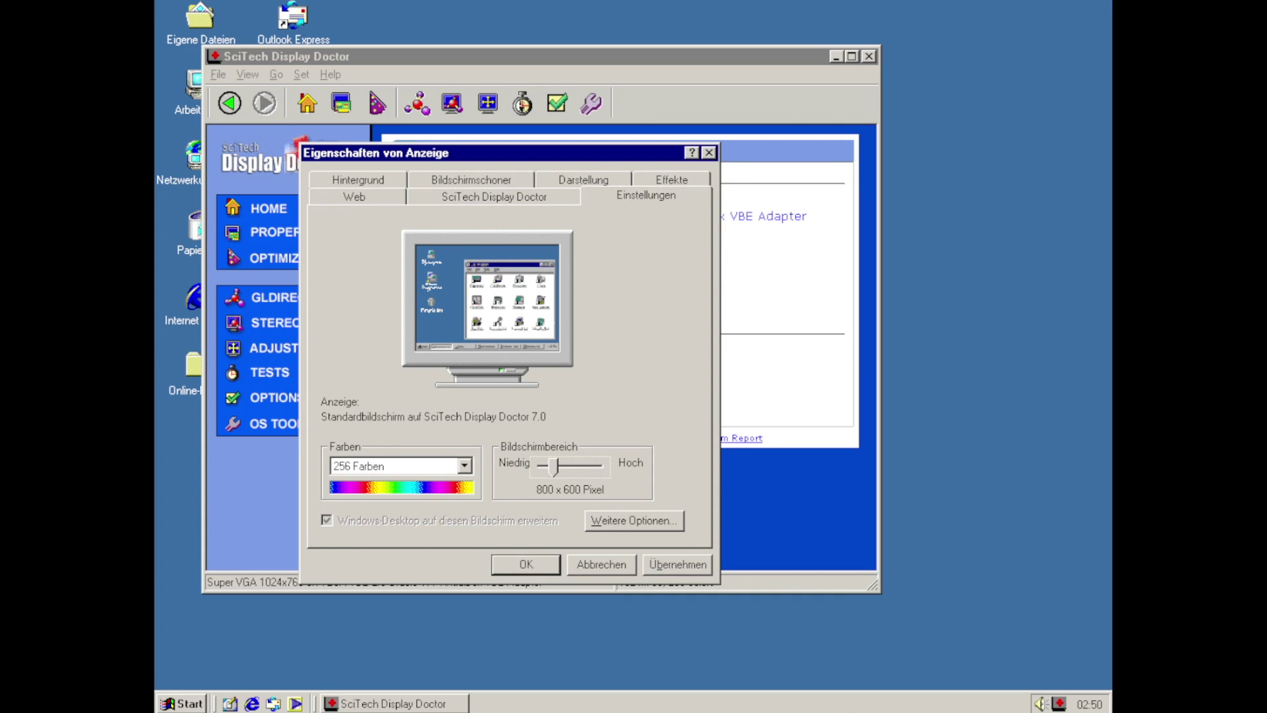
click(531, 563)
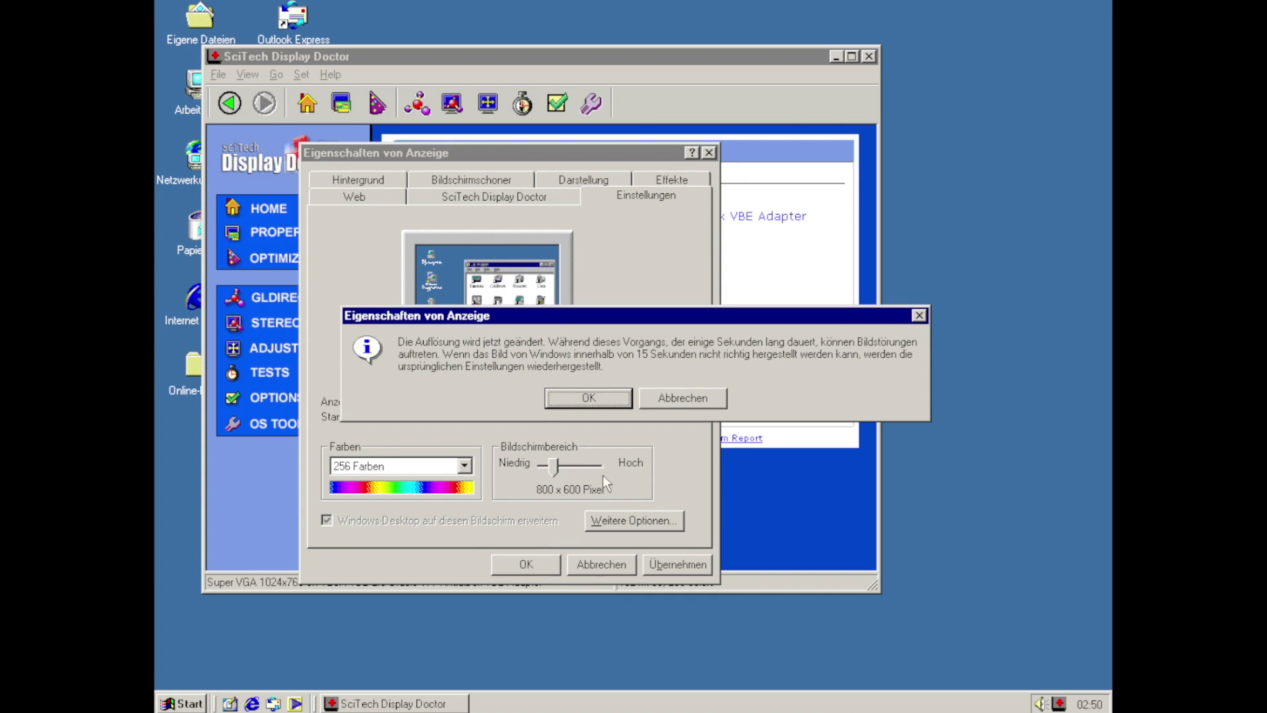
click(599, 404)
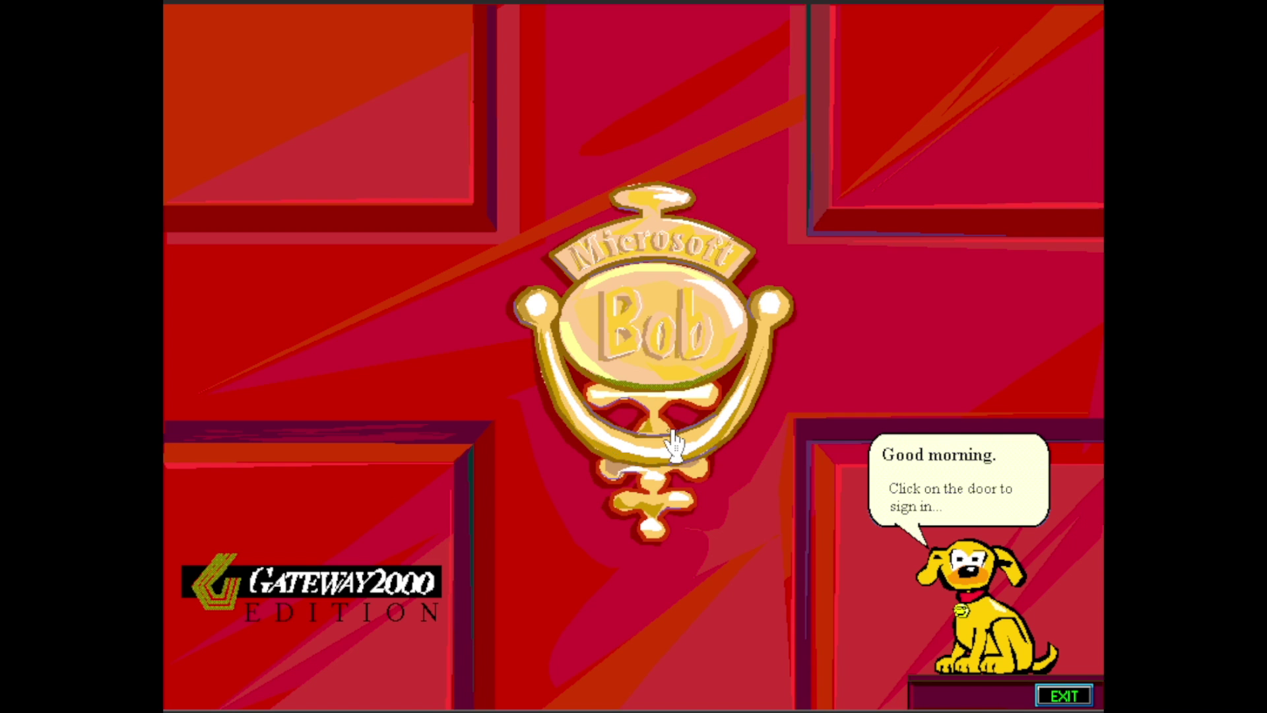
- Knock on the door again and register as a newcomer to reach the personal-details form
click(673, 443)
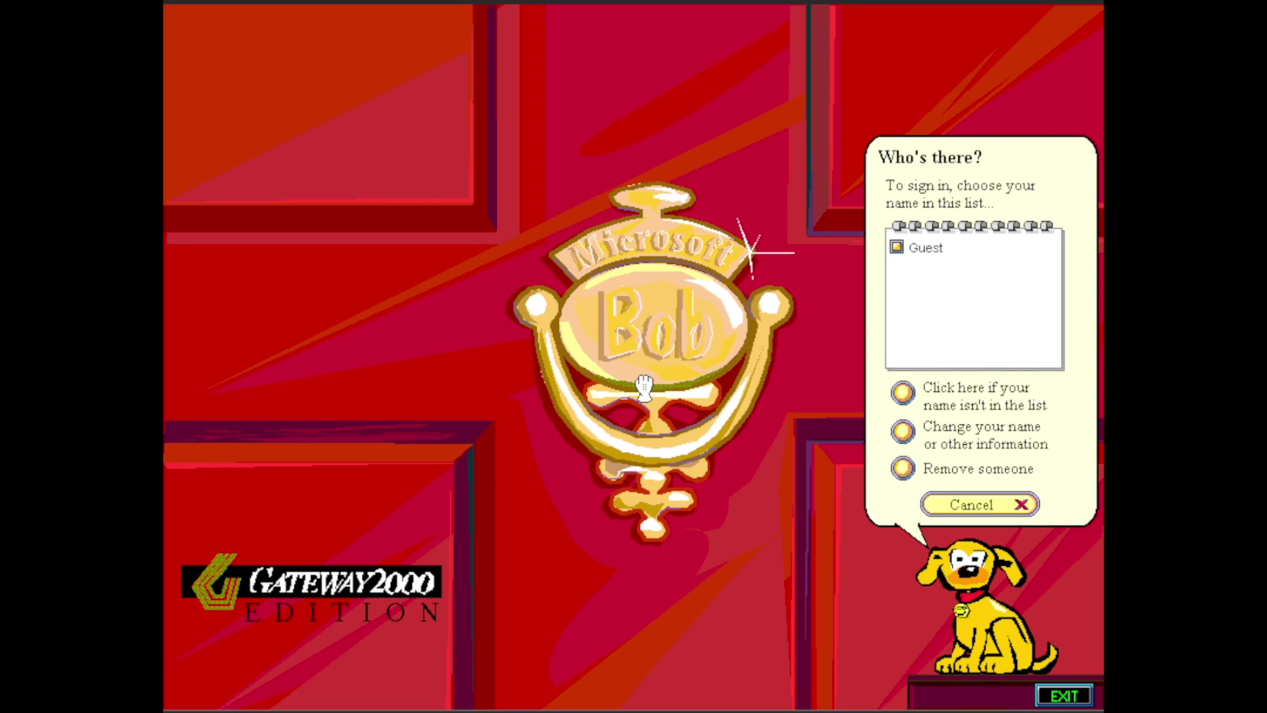
click(914, 394)
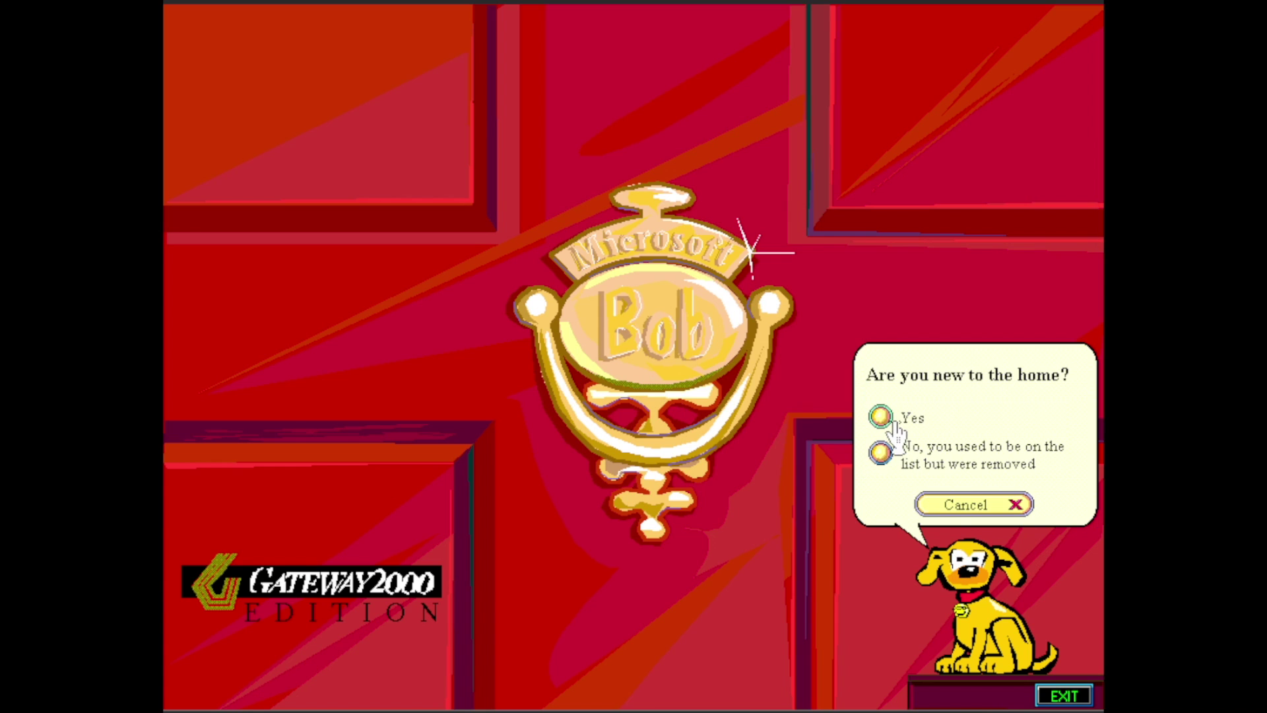
click(885, 418)
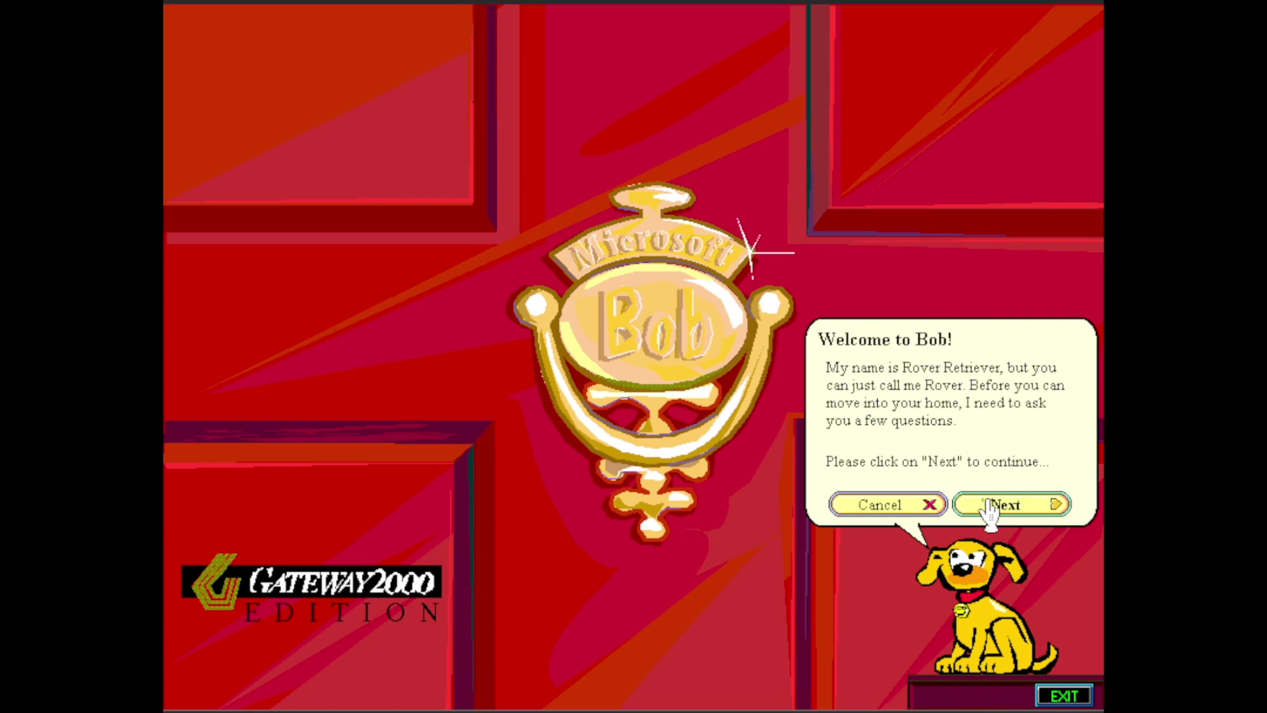
click(997, 505)
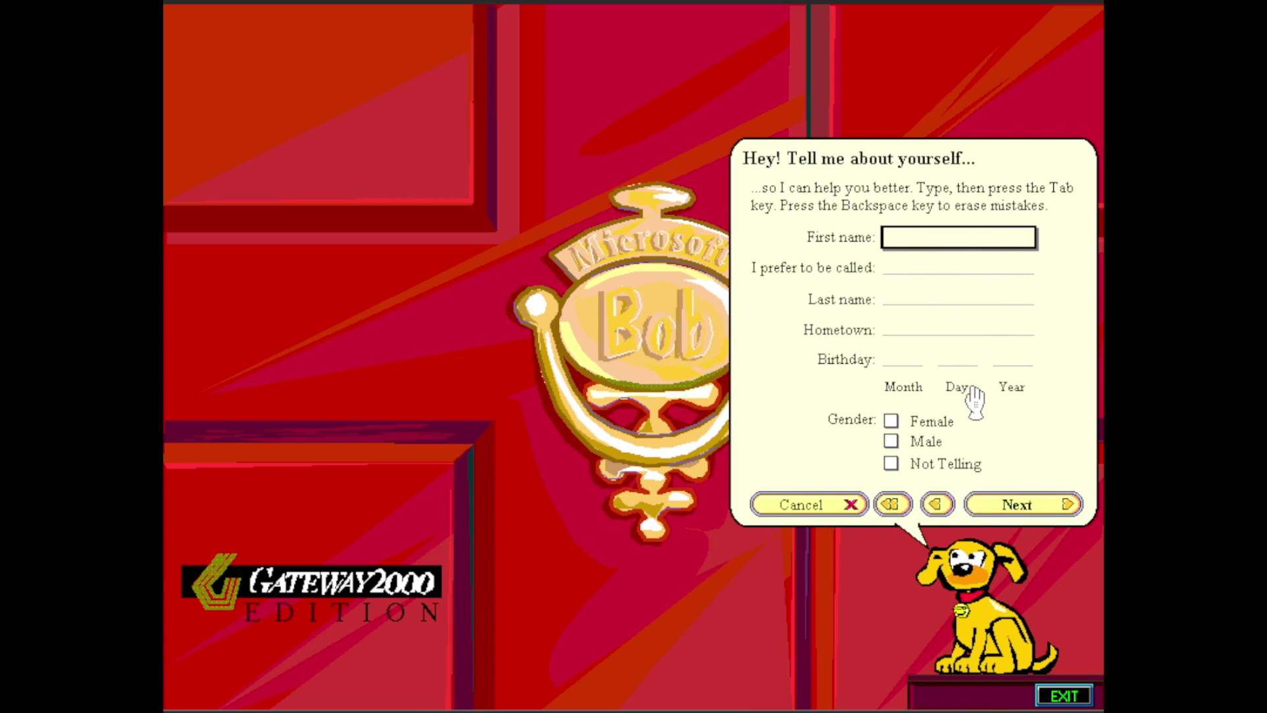
- Fill in first and last names, hometown, birthday 1/1/1970, and gender 'Not Telling'
text(TPC)
key(Tab)
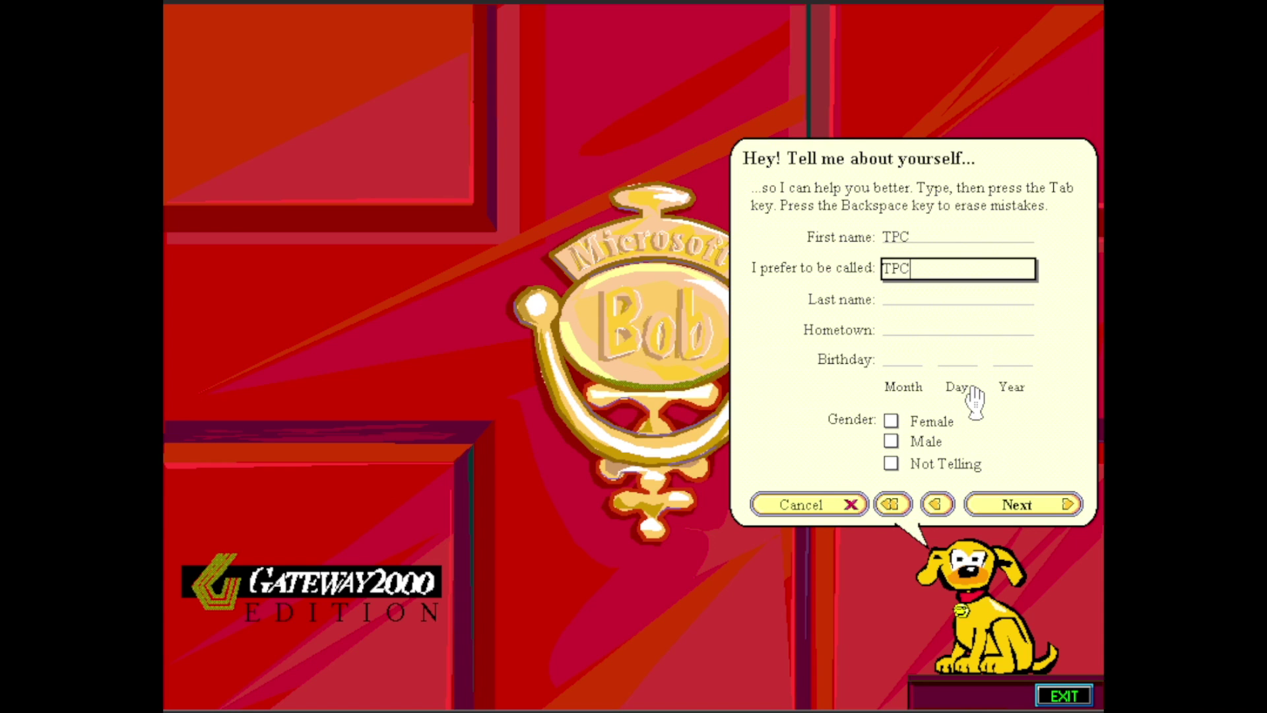
key(Tab)
key(Tab)
text(some)
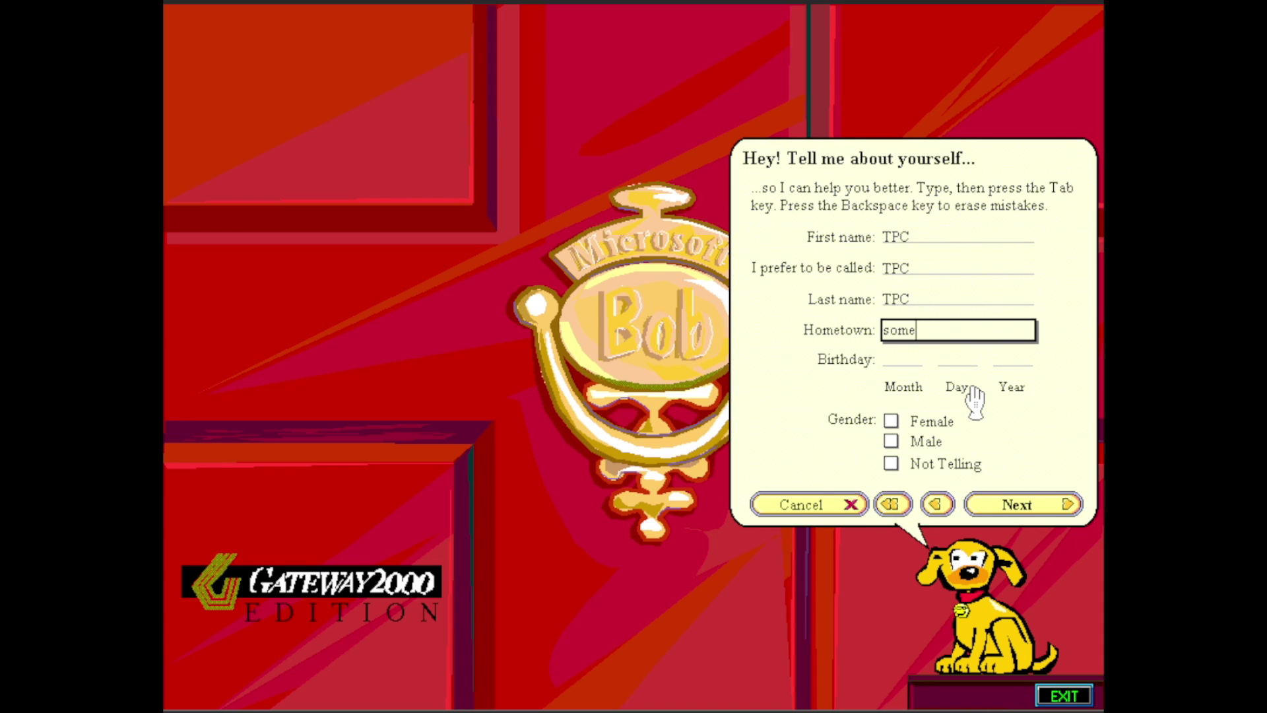
text(where)
key(Tab)
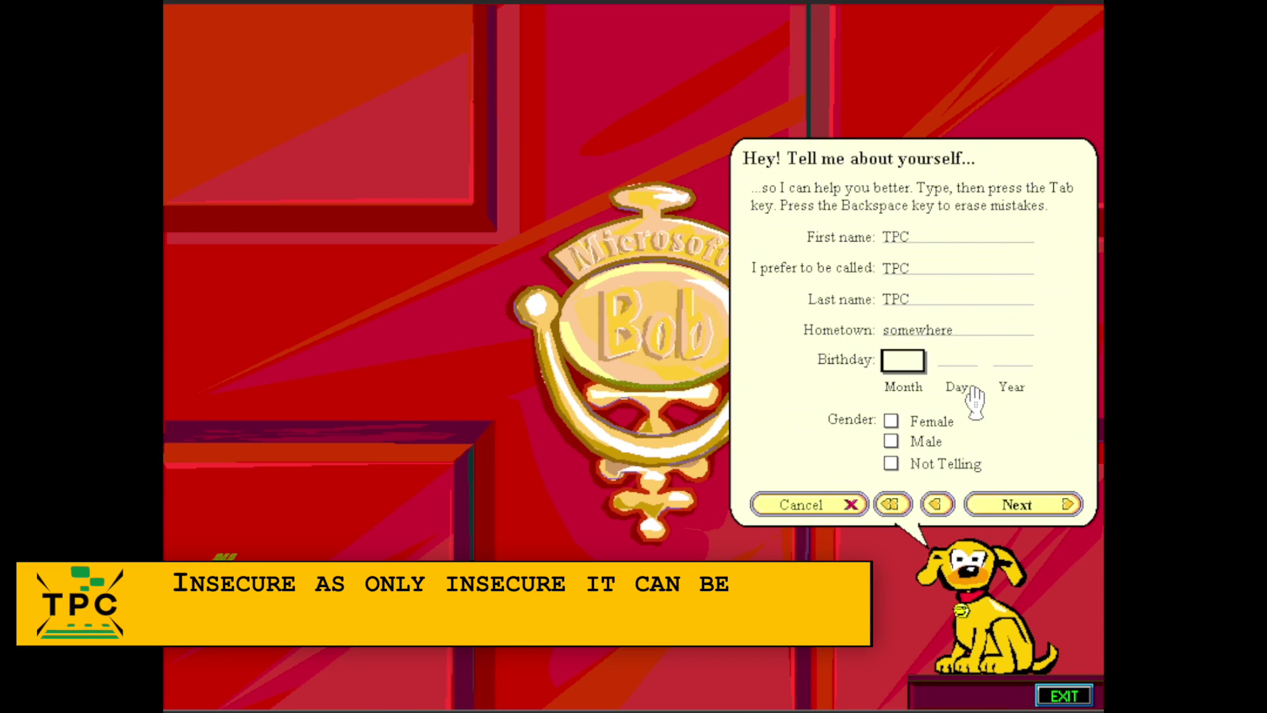
key(Tab)
text(1)
key(Tab)
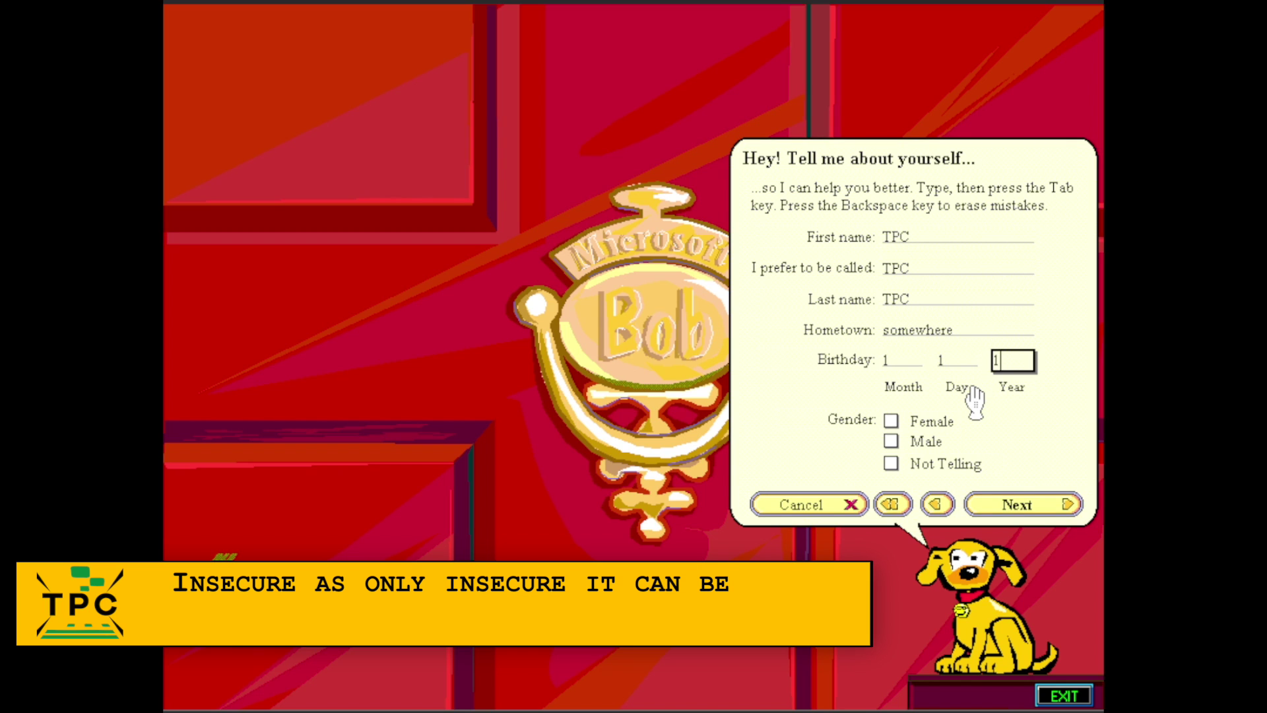
text(0)
key(Tab)
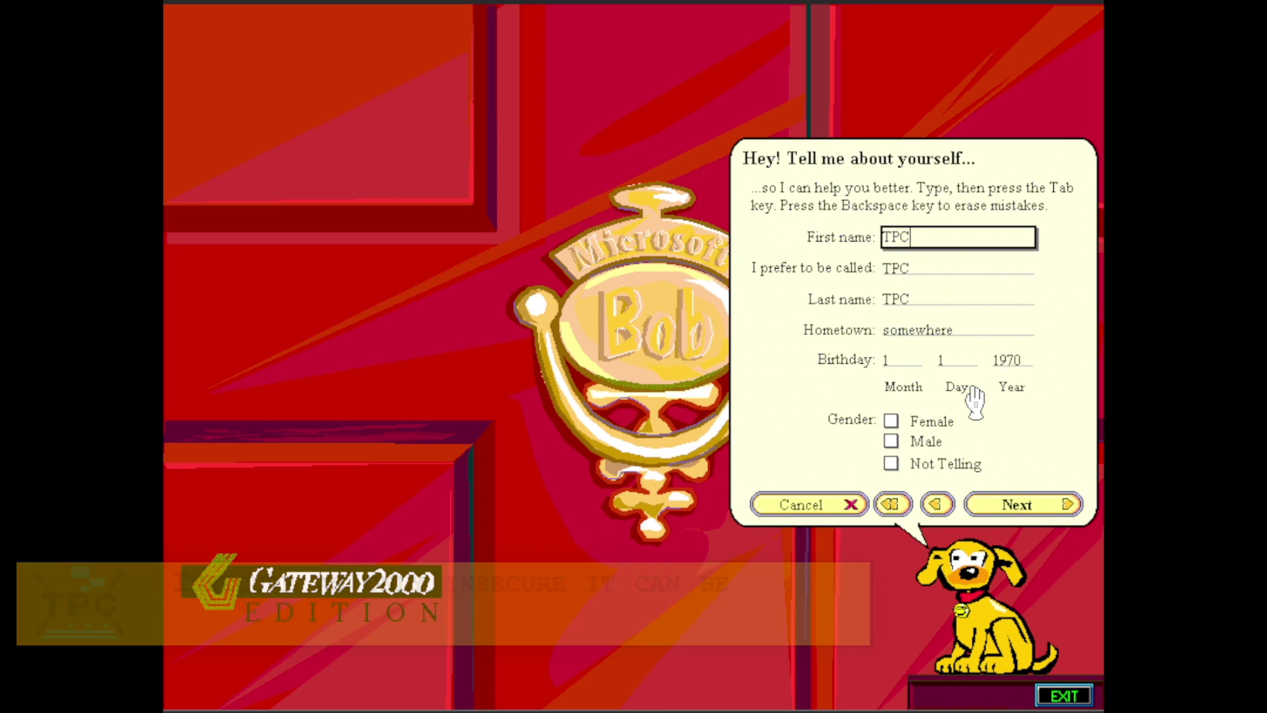
click(937, 466)
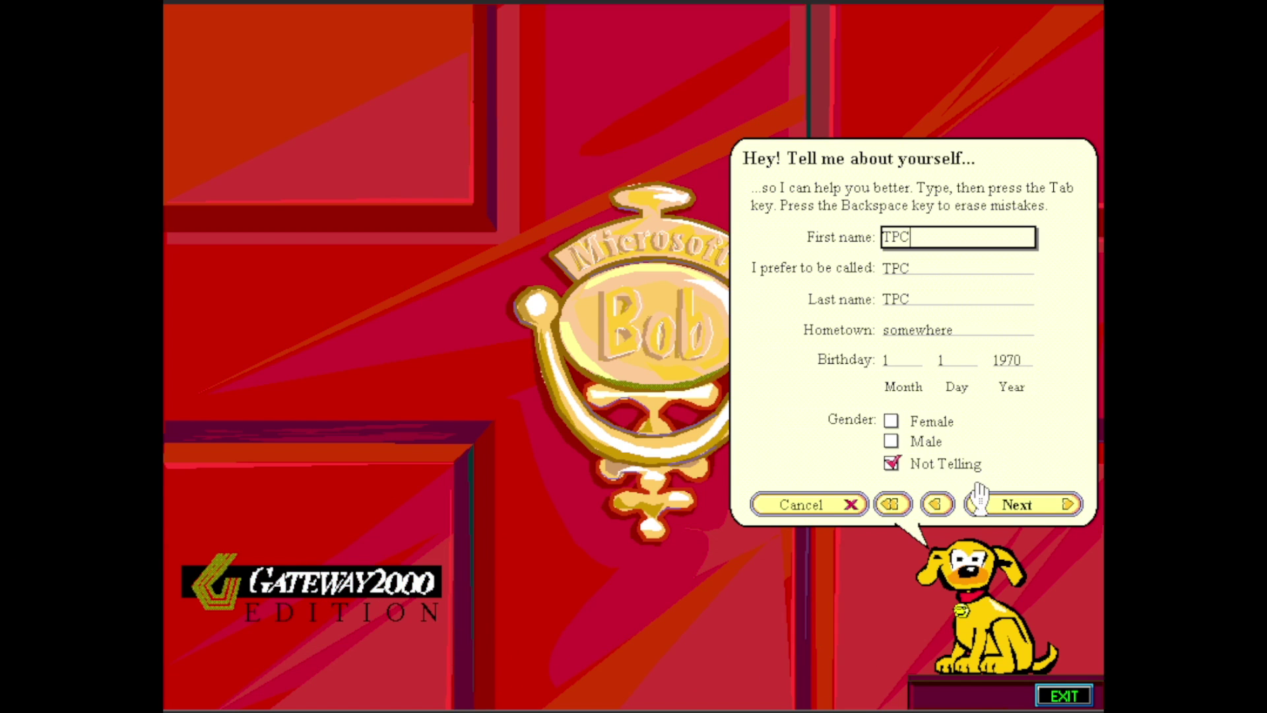
- Pass the password explanation, then enter and confirm a sign-in password
click(1013, 505)
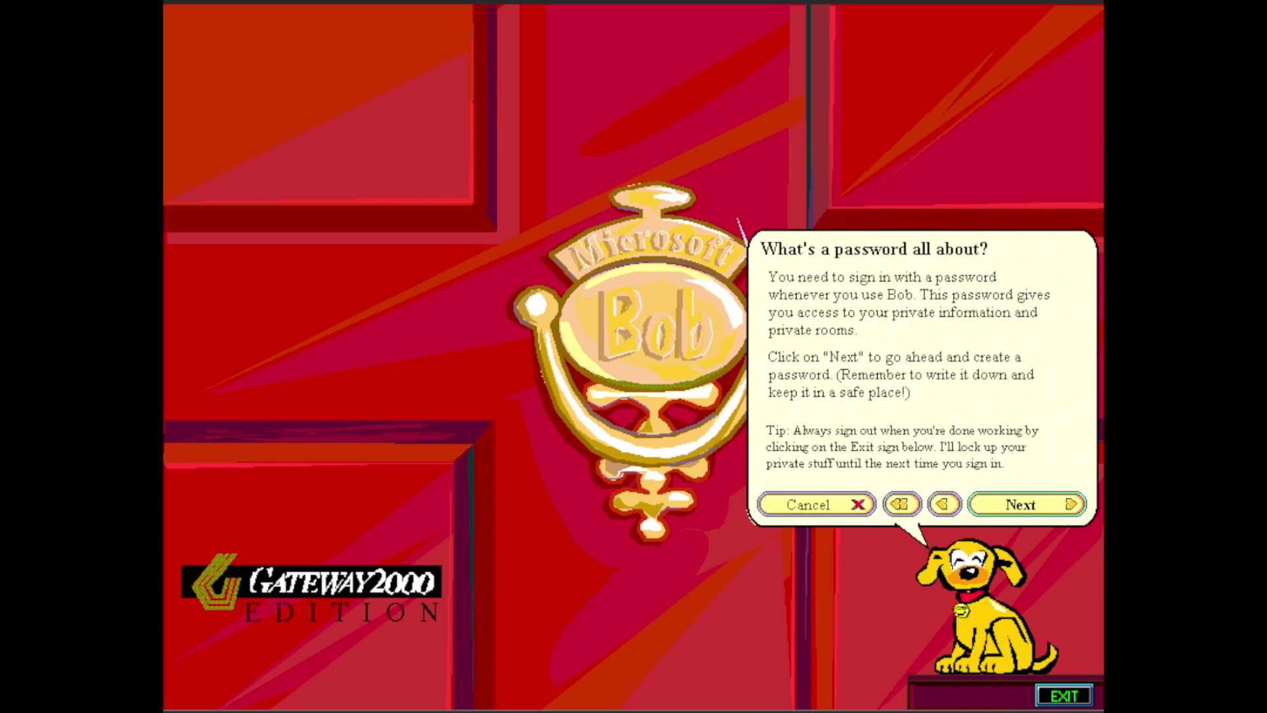
click(1013, 505)
click(1013, 505)
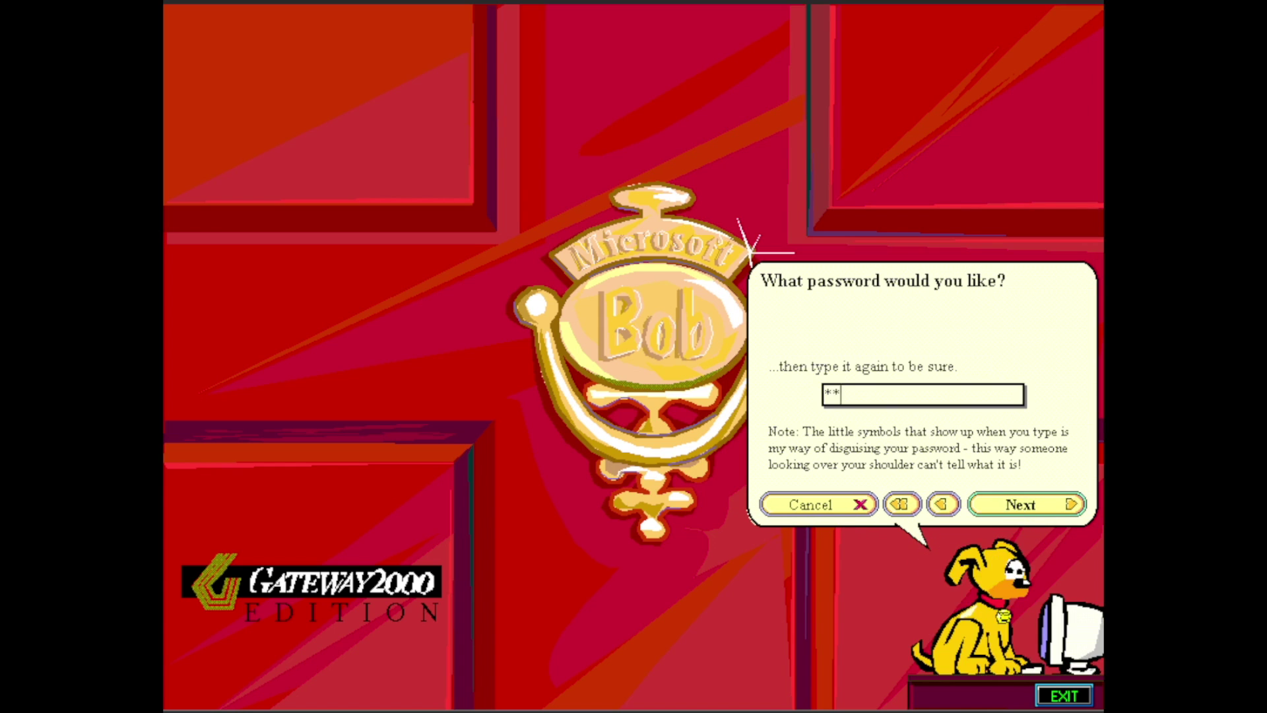
click(1014, 505)
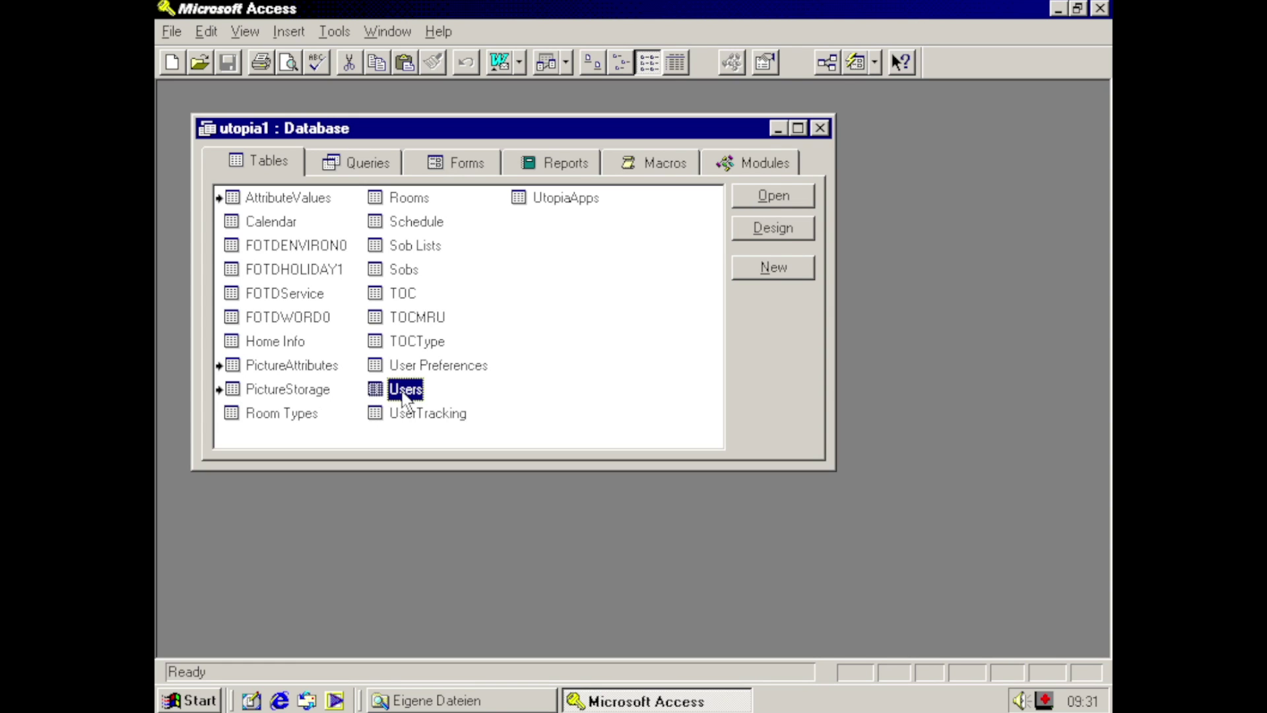
- Open the Users table of utopia1 in datasheet view to see its Password column
double_click(403, 391)
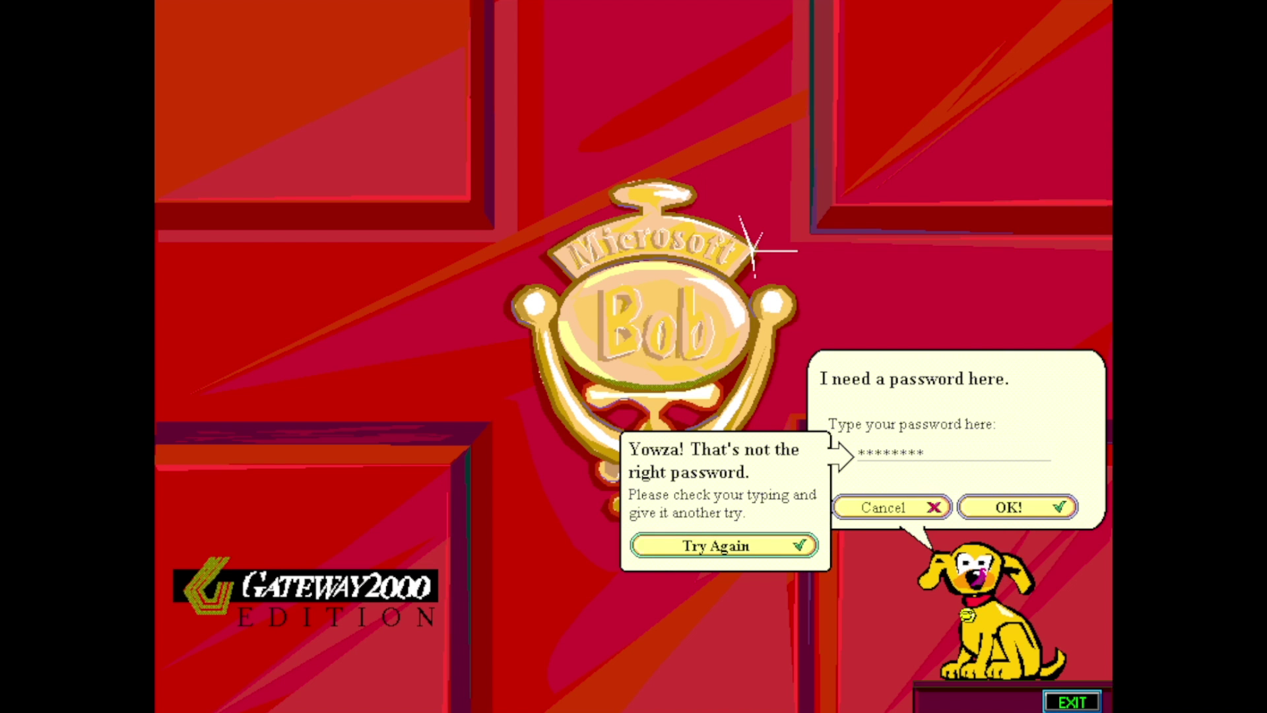
- Retry the sign-in password twice after each wrong-password notice
click(798, 544)
text(************)
key(Return)
click(794, 550)
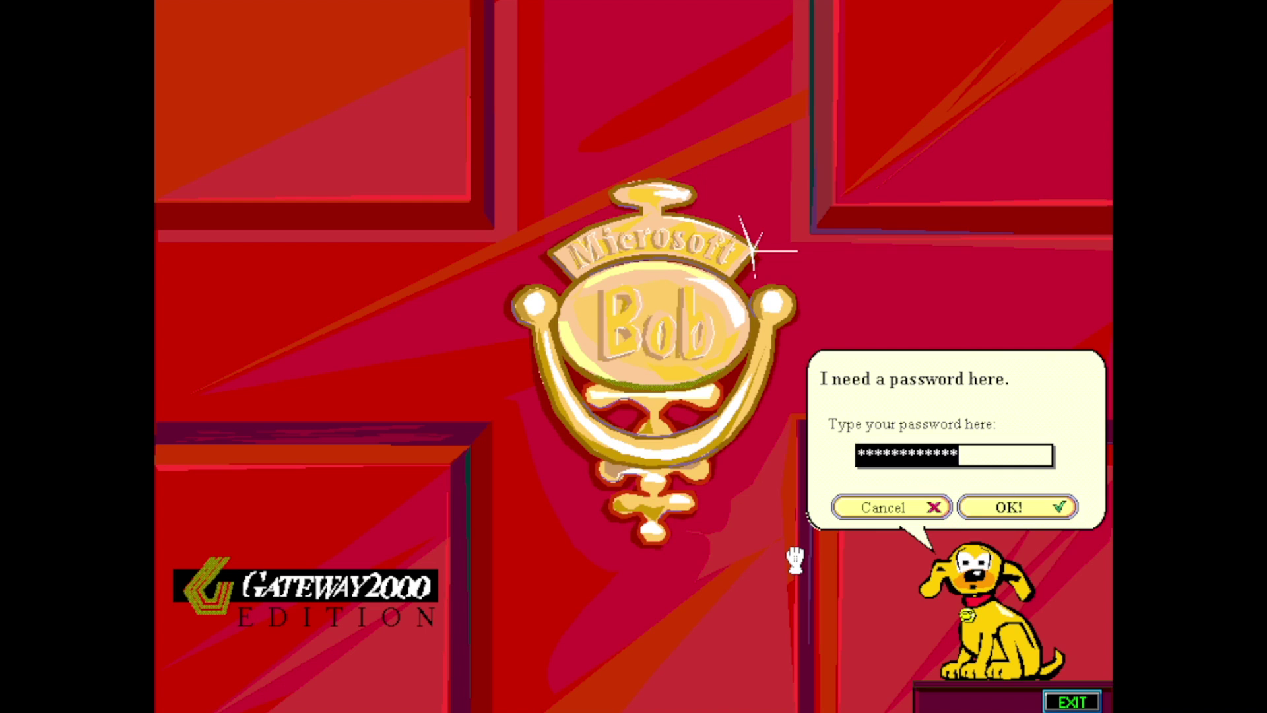
text(******)
key(Return)
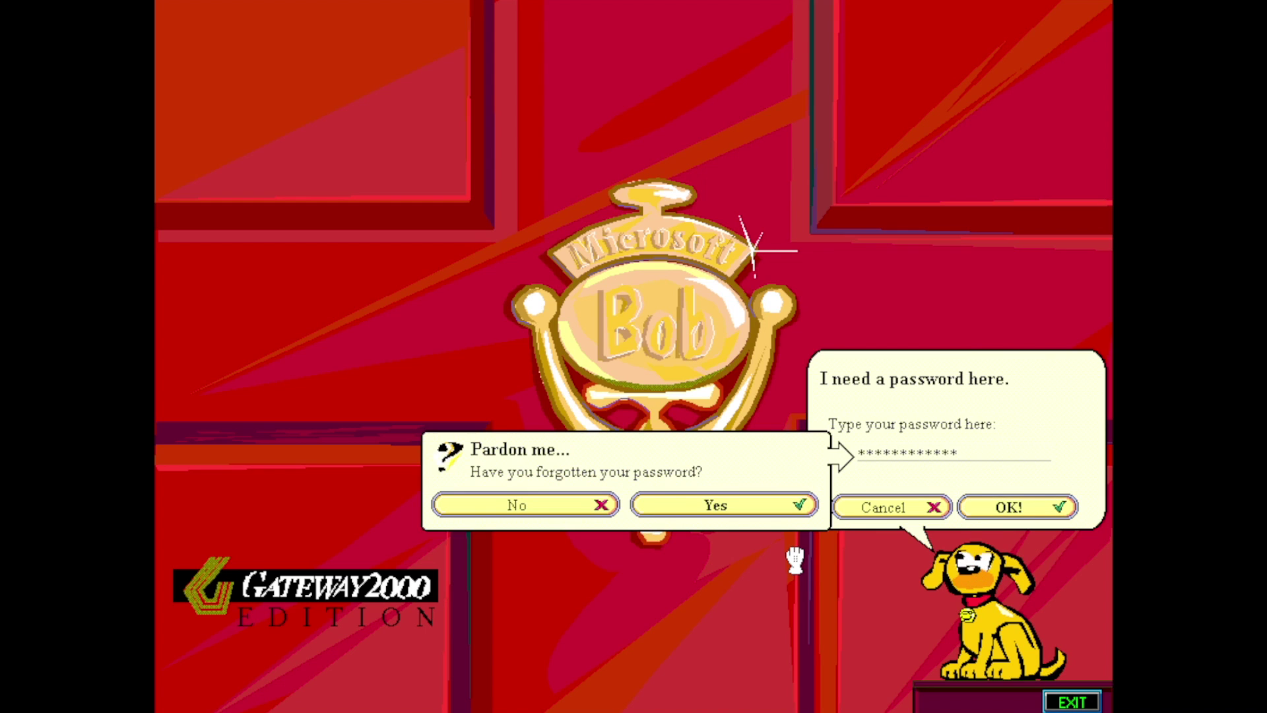
- Admit the password was forgotten and set a new password, entering it twice
click(780, 509)
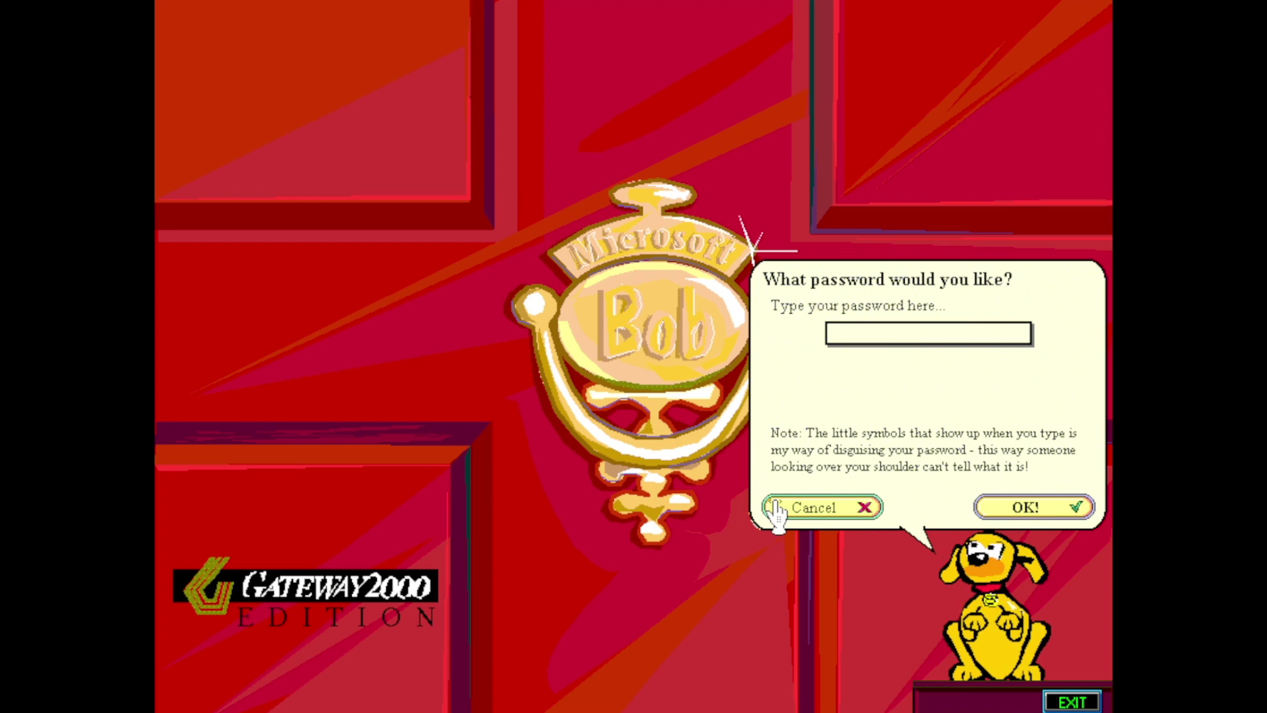
key(Return)
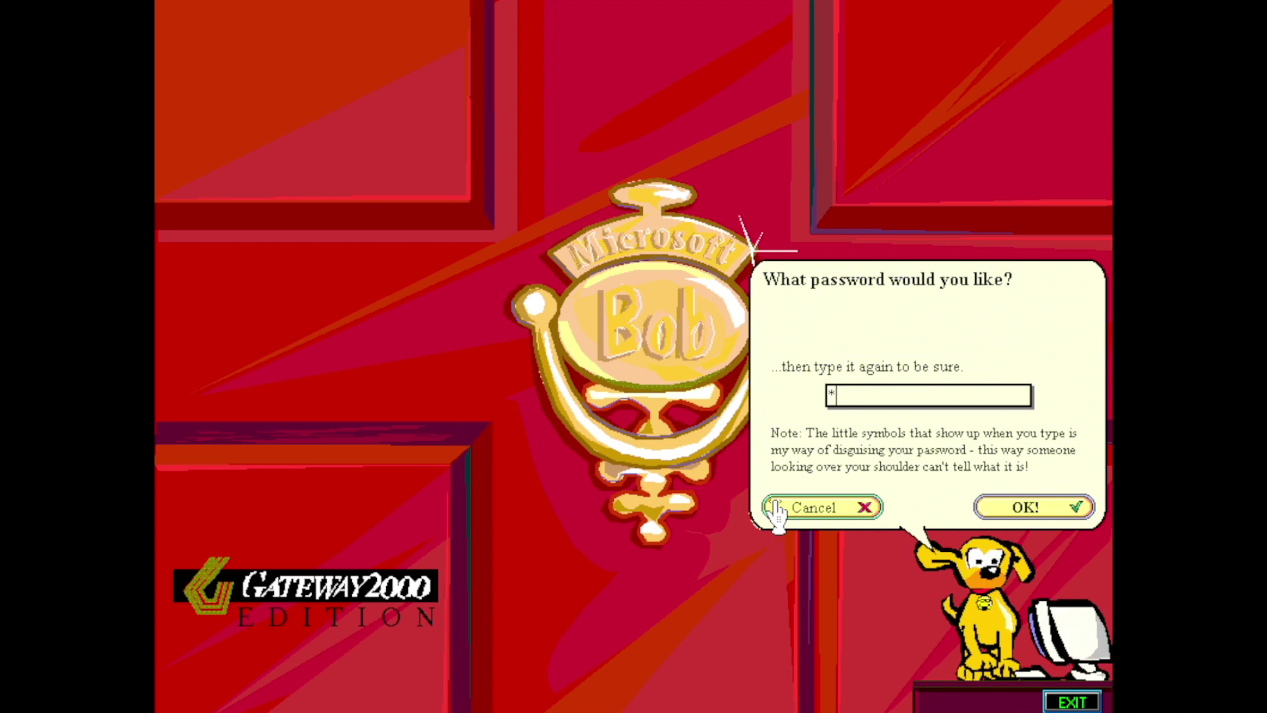
key(Return)
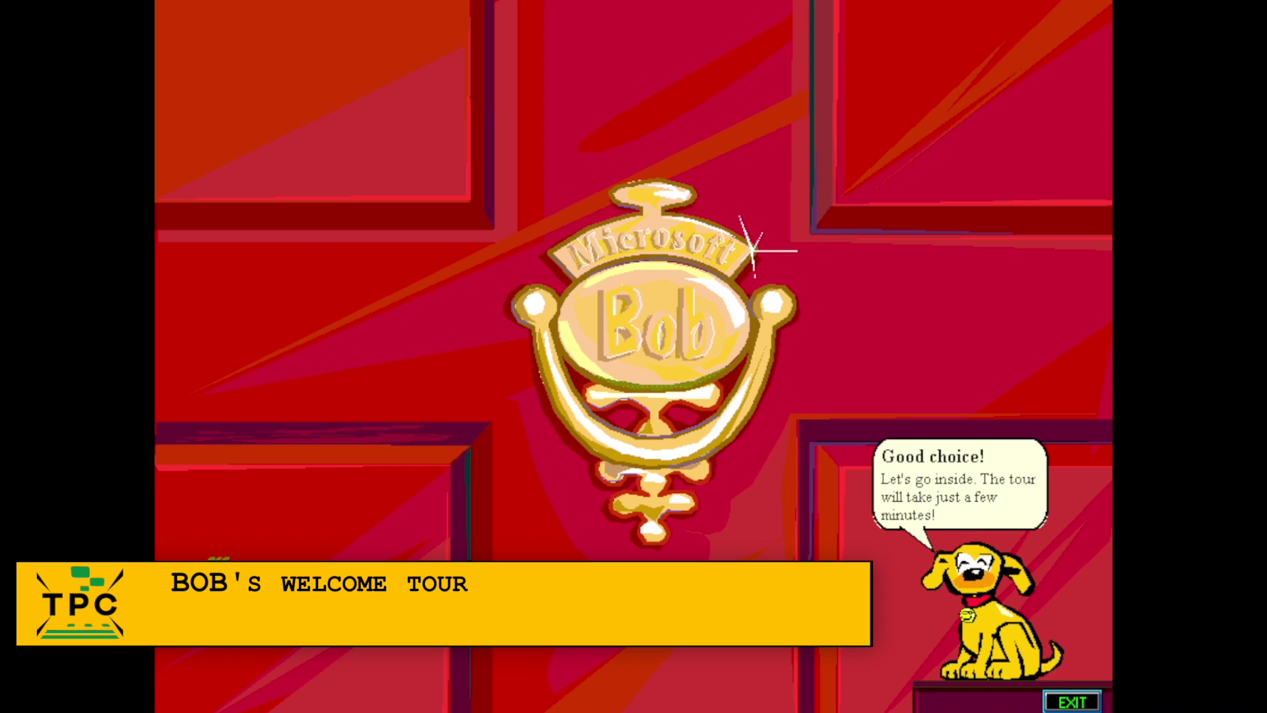
- Accept the welcome tour and page past the manual, DOS/Windows and room decorating notes
key(Return)
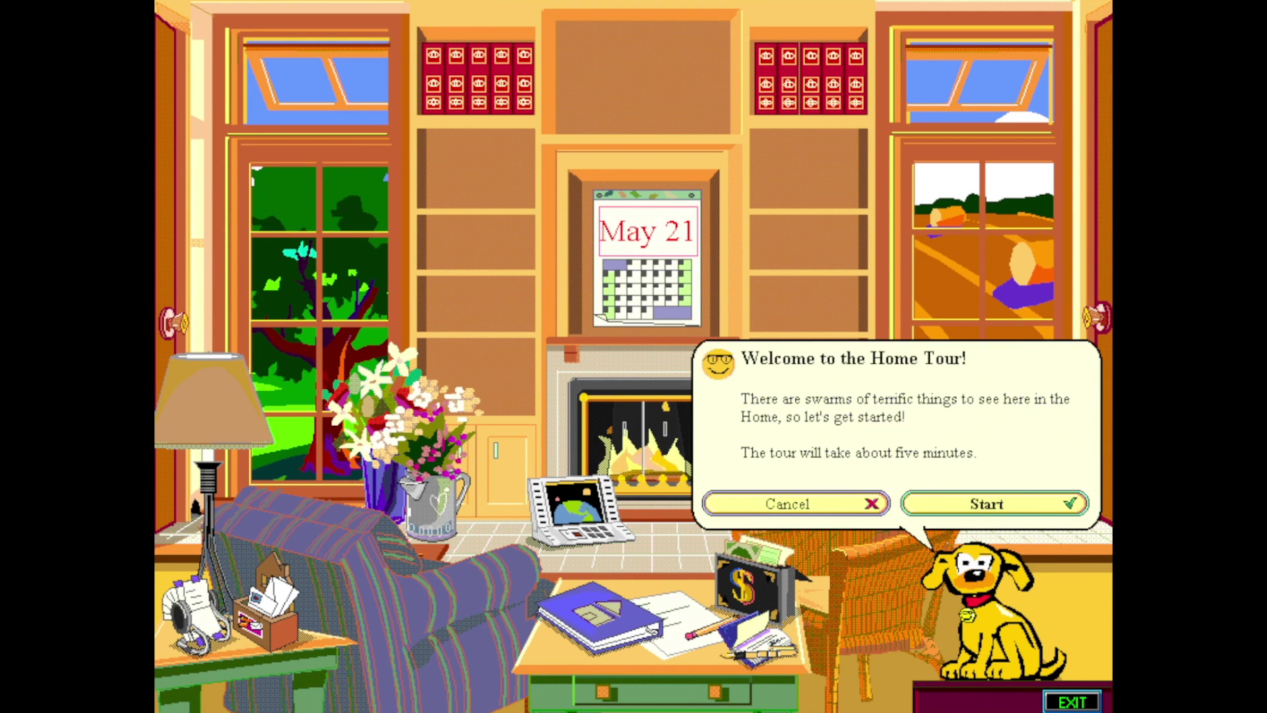
click(1029, 512)
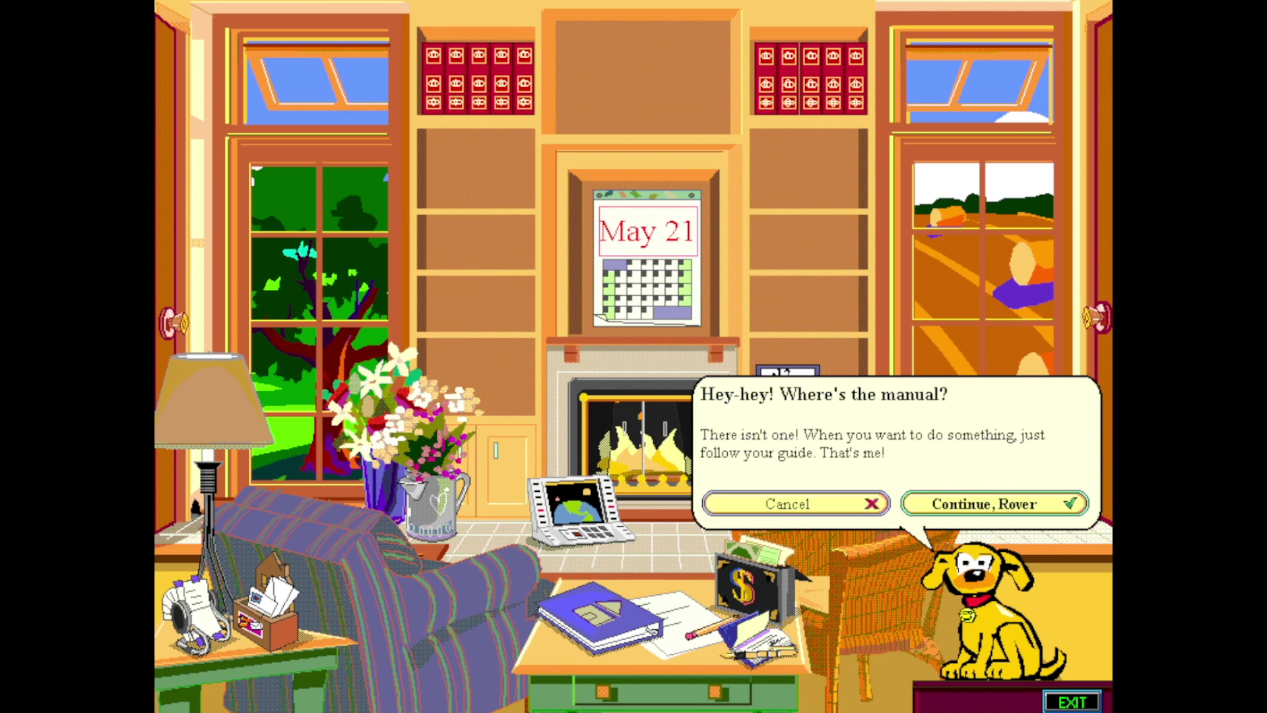
click(1029, 512)
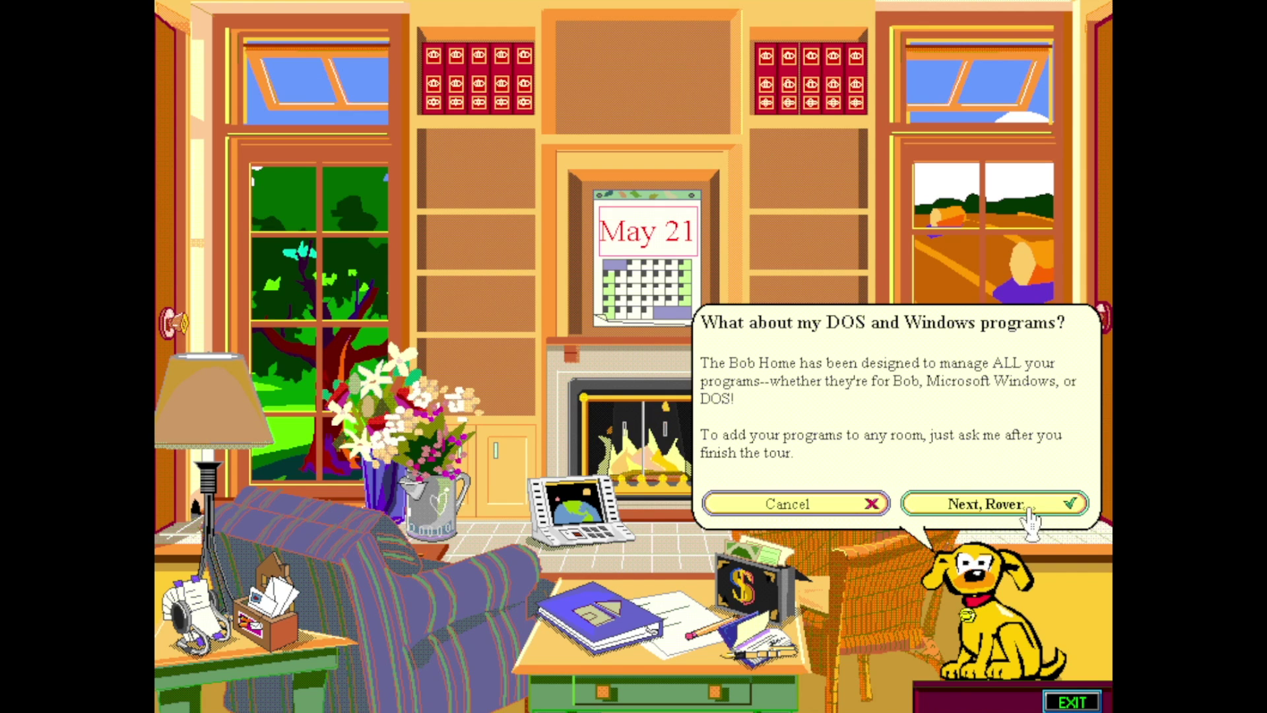
click(1029, 510)
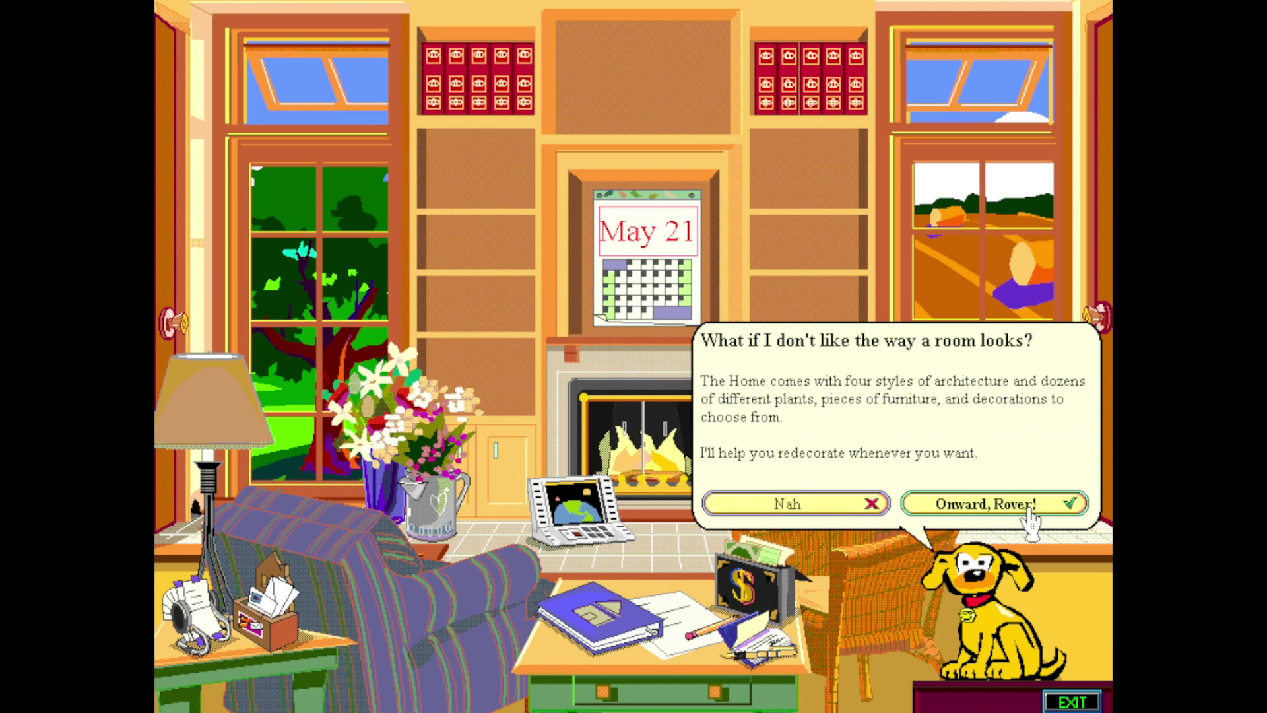
click(1029, 510)
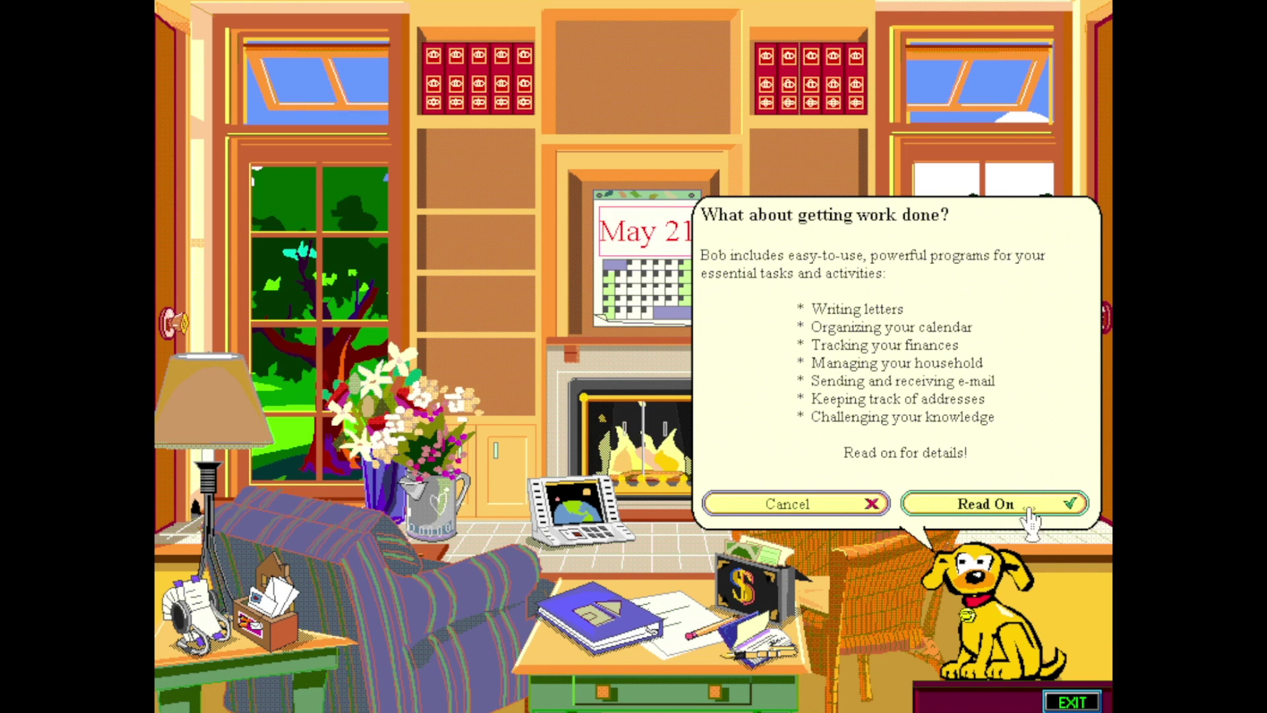
click(1029, 510)
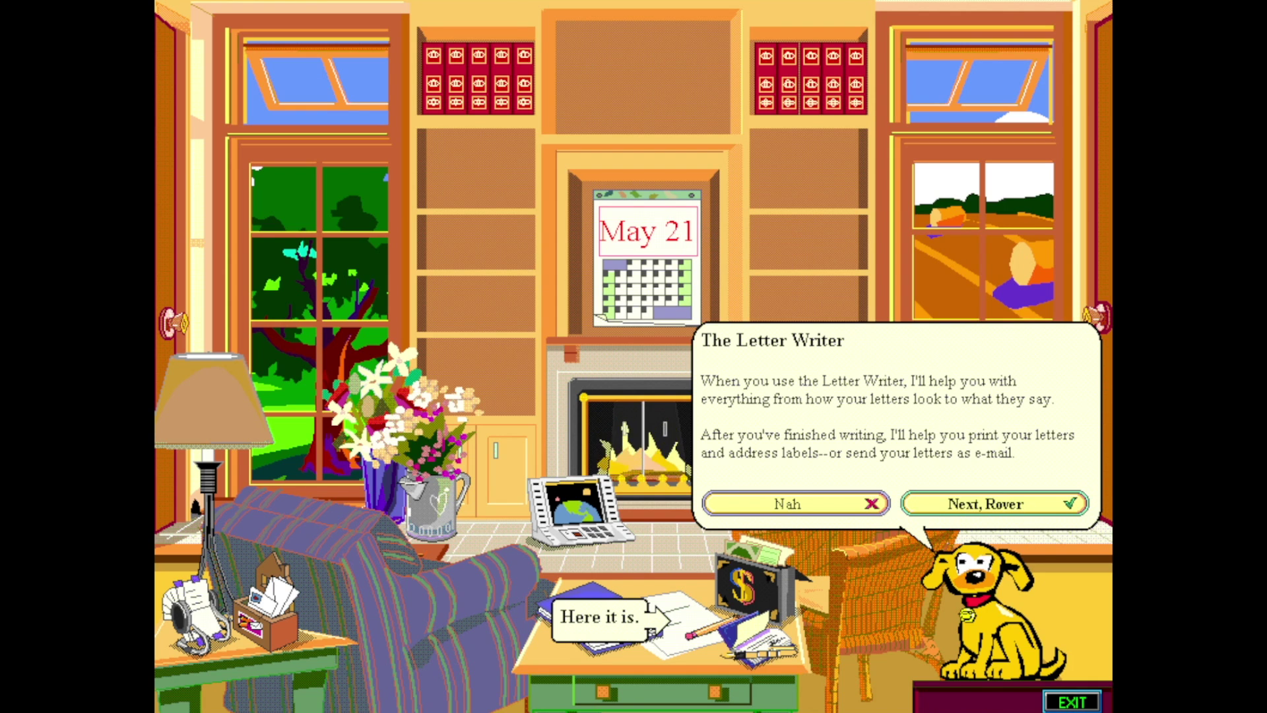
- Page through the program descriptions, from Letter Writer through Calendar, Checkbook, E-Mail, Address Book and GeoSafari
click(1029, 510)
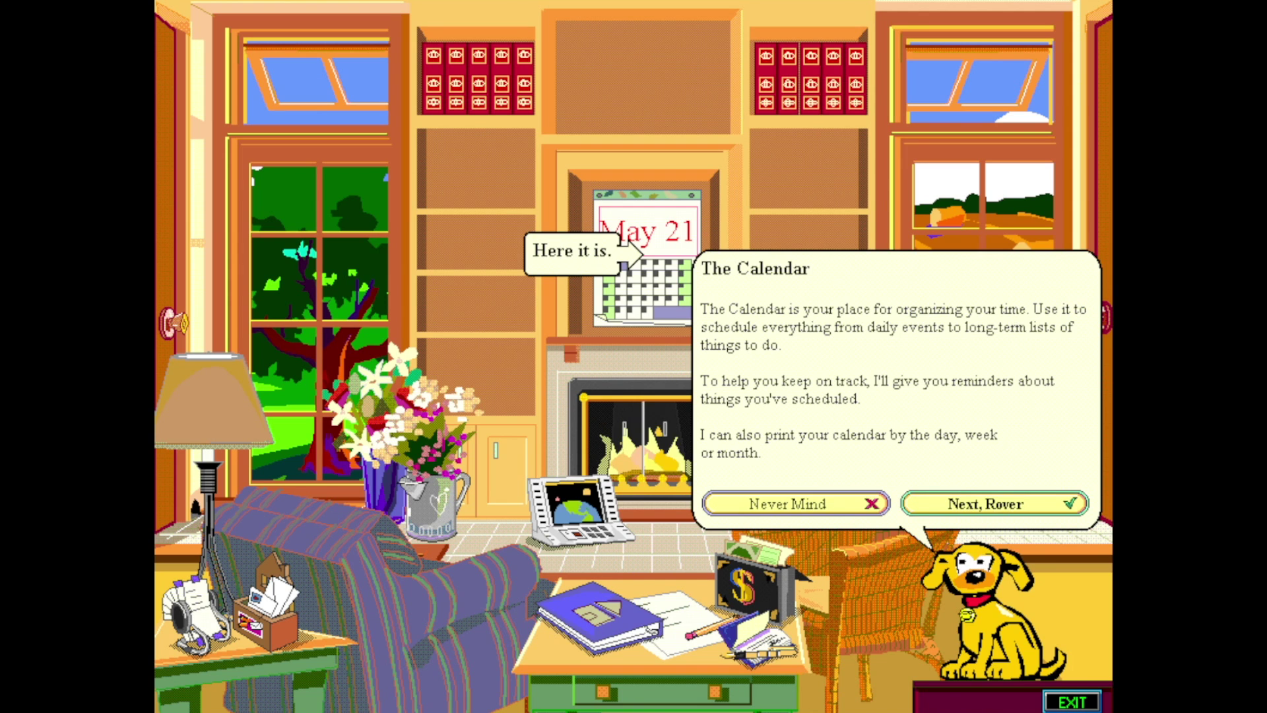
key(Return)
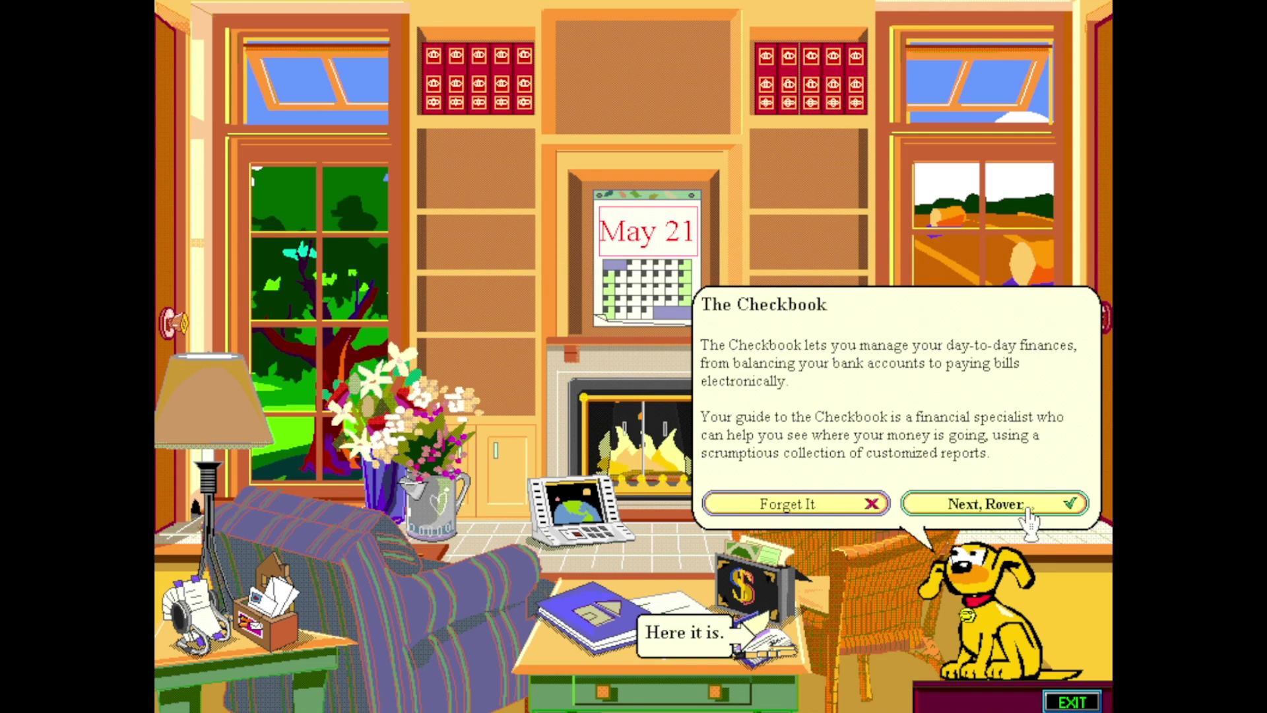
key(Return)
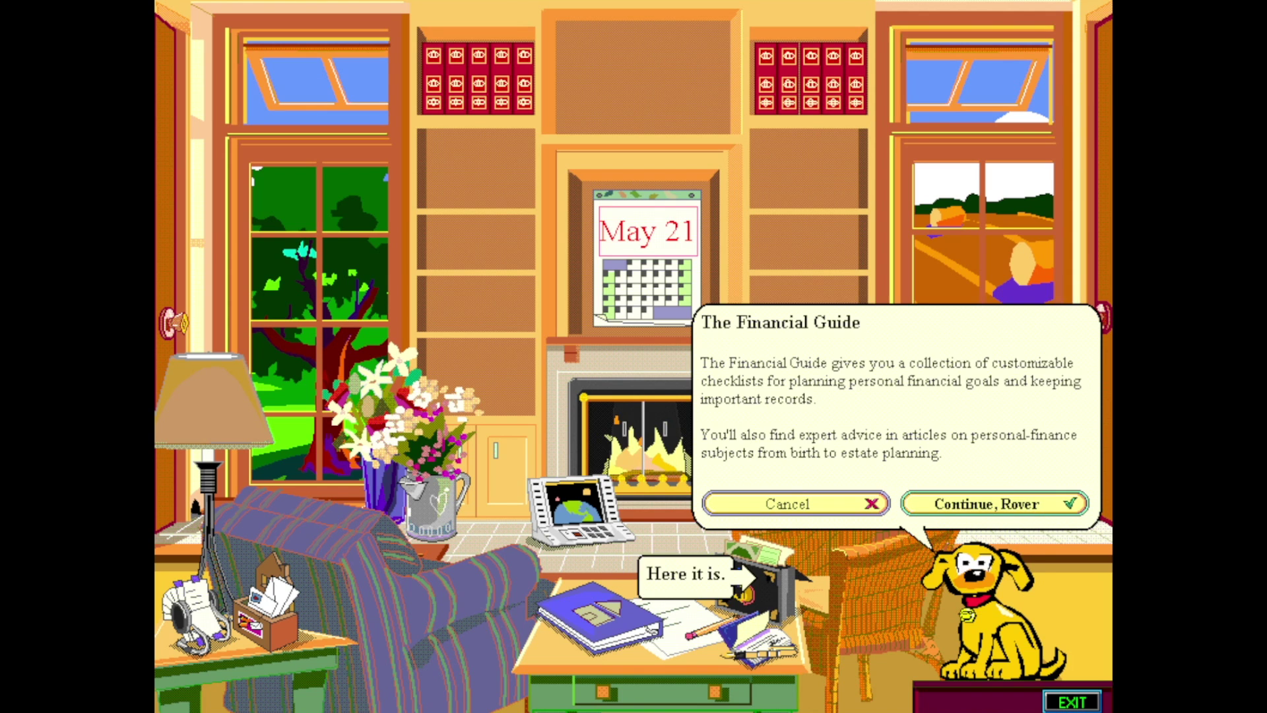
click(1026, 507)
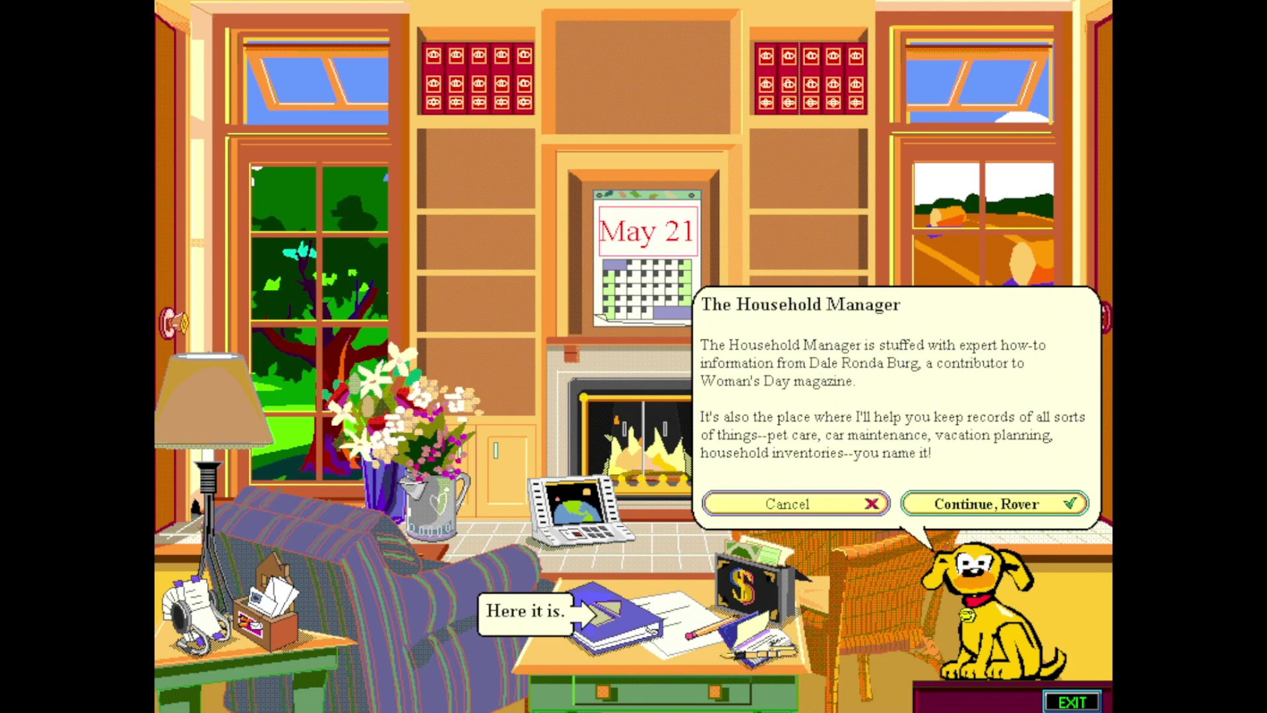
click(1028, 510)
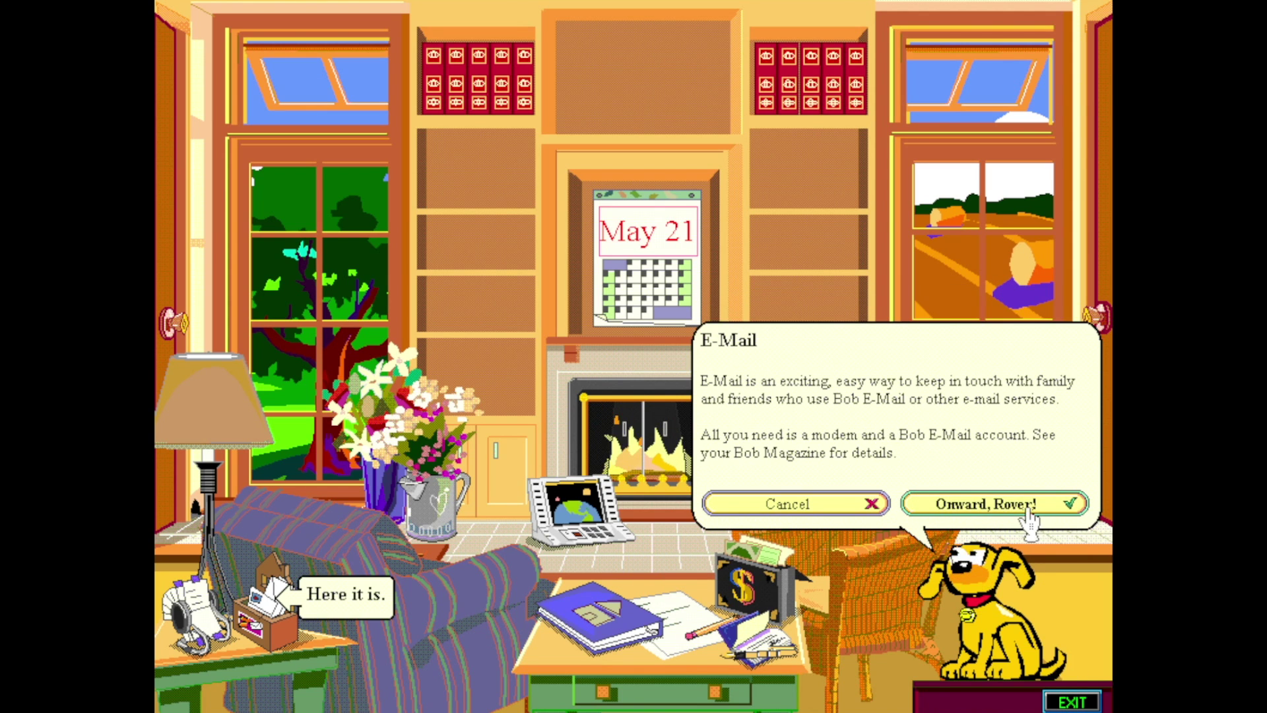
click(1029, 510)
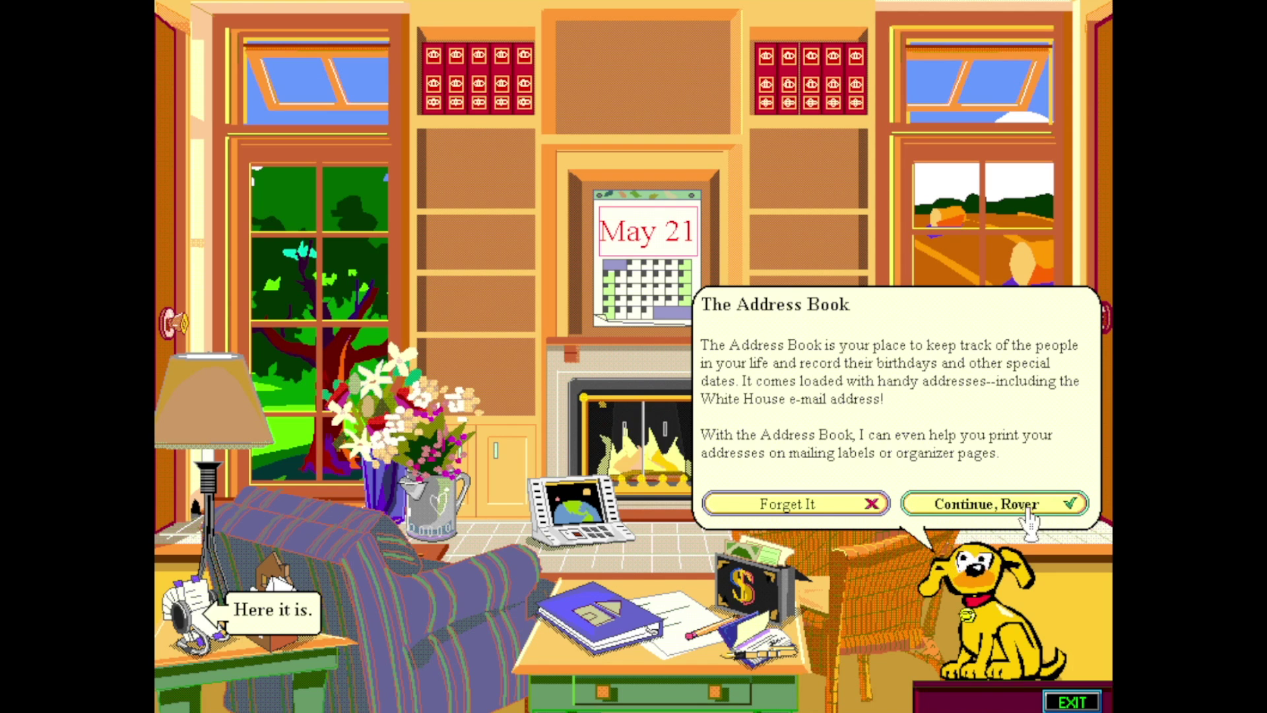
click(1029, 510)
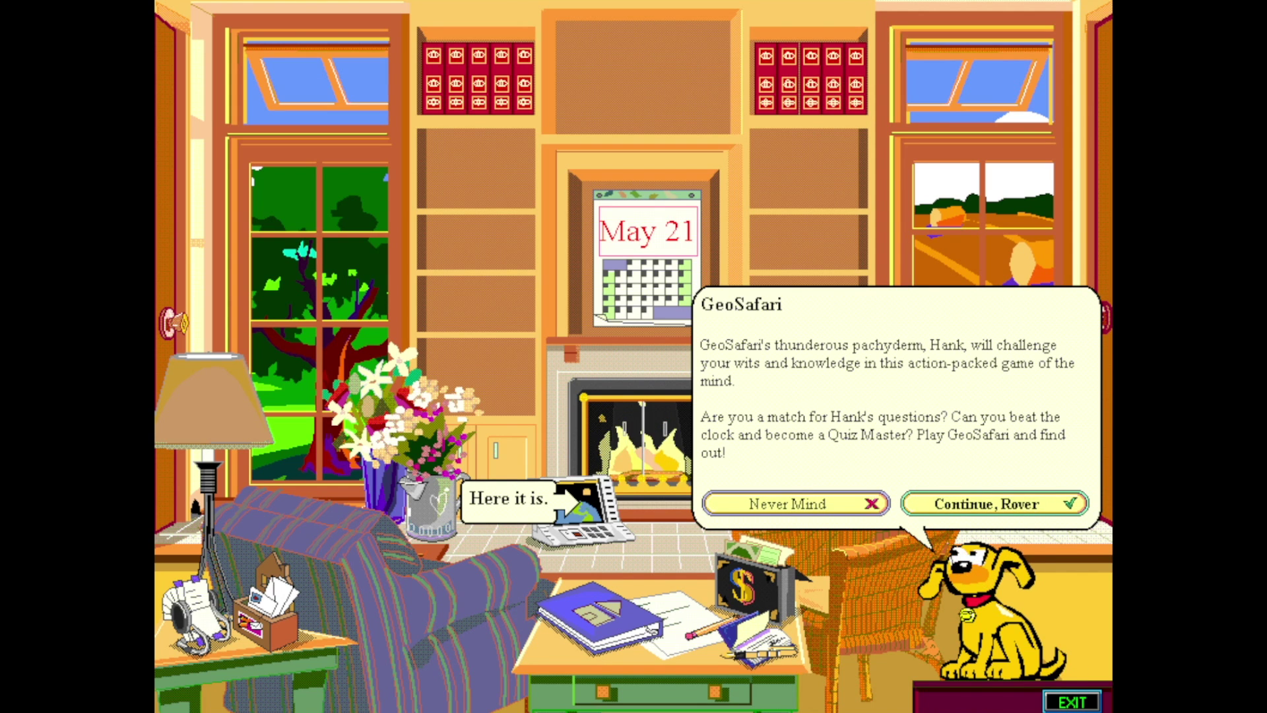
click(1029, 509)
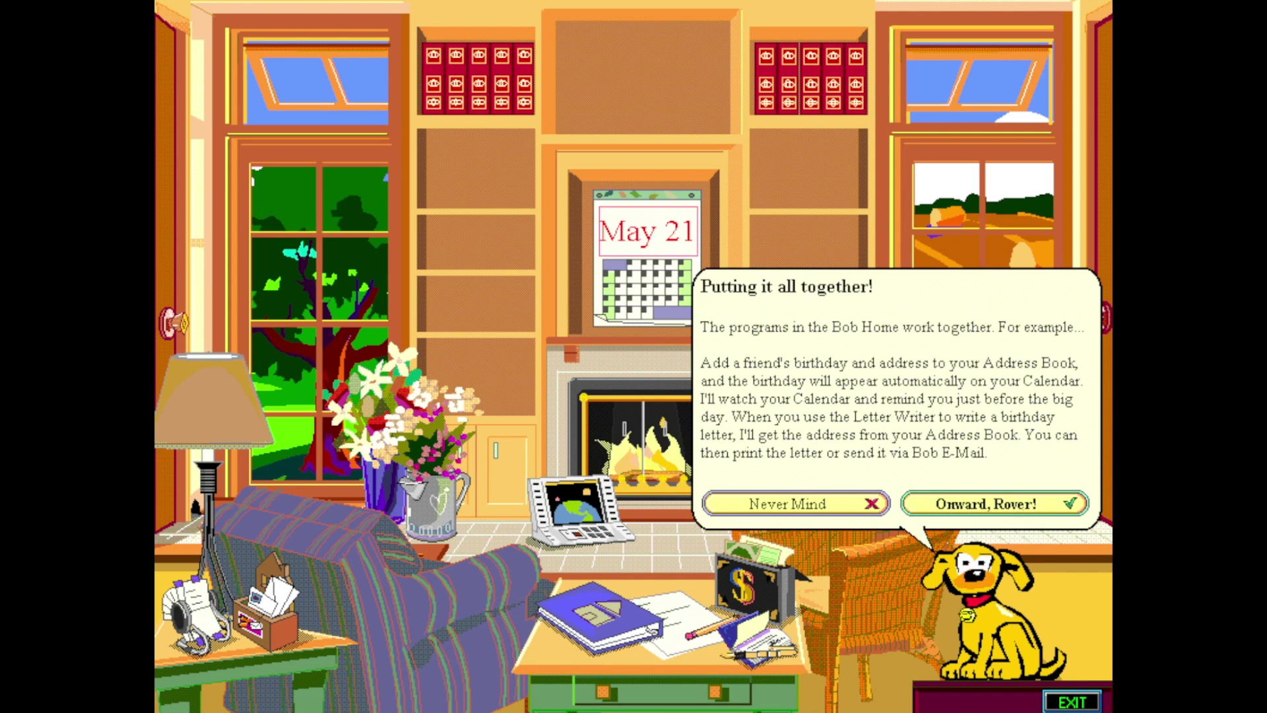
- Move past the summary and sound volume tip to finish the tour
click(1027, 512)
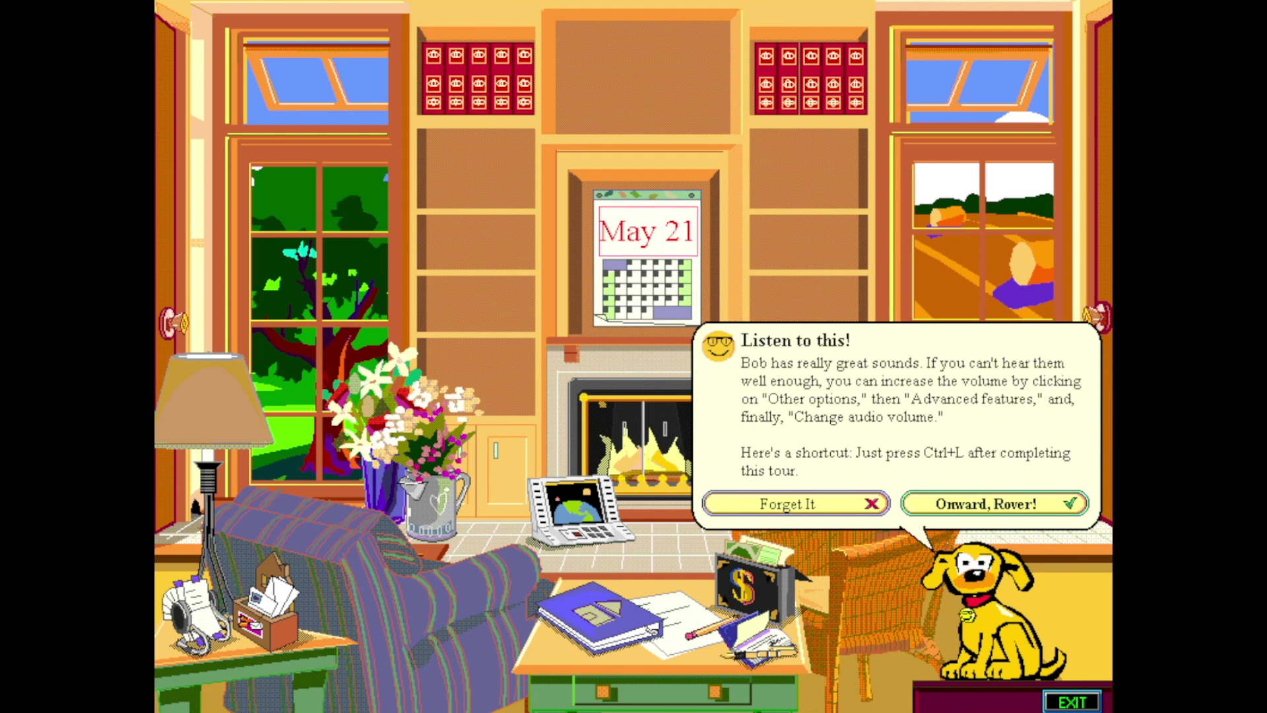
click(1027, 514)
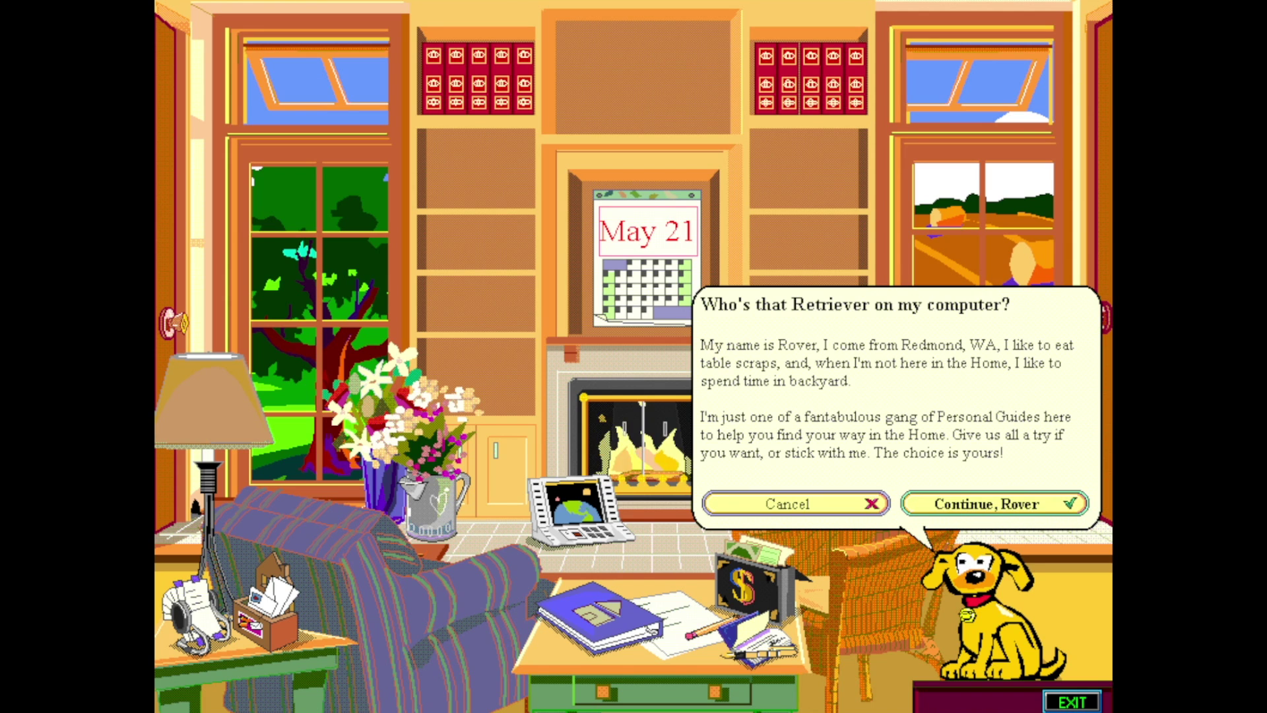
click(995, 503)
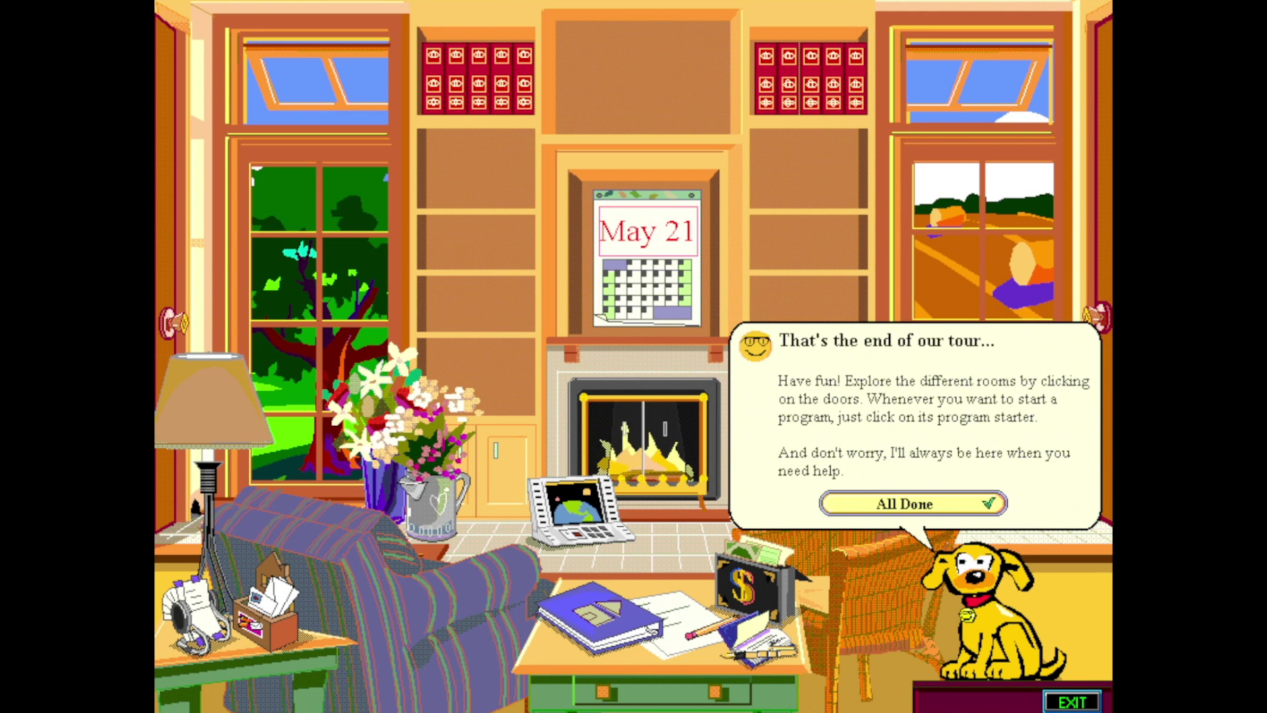
click(996, 505)
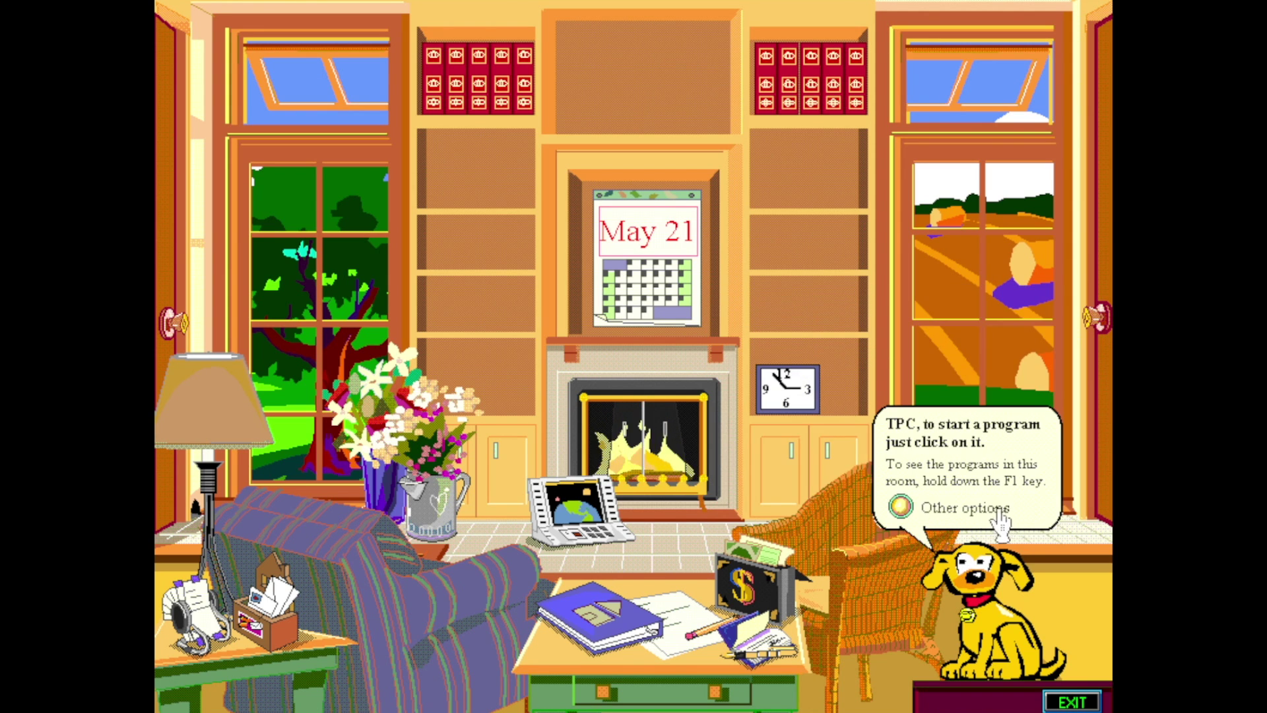
- Start the Letter Writer and settle on the Classic style after trying Festive and Whimsical
click(663, 617)
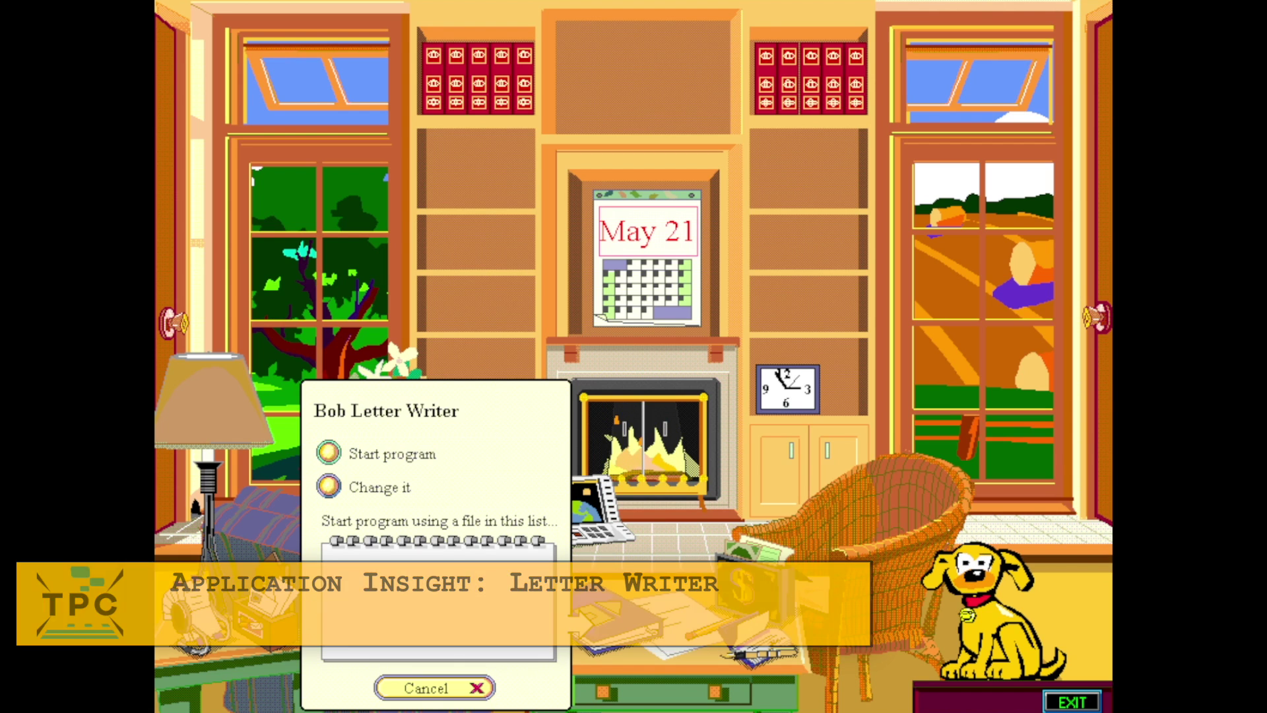
click(329, 452)
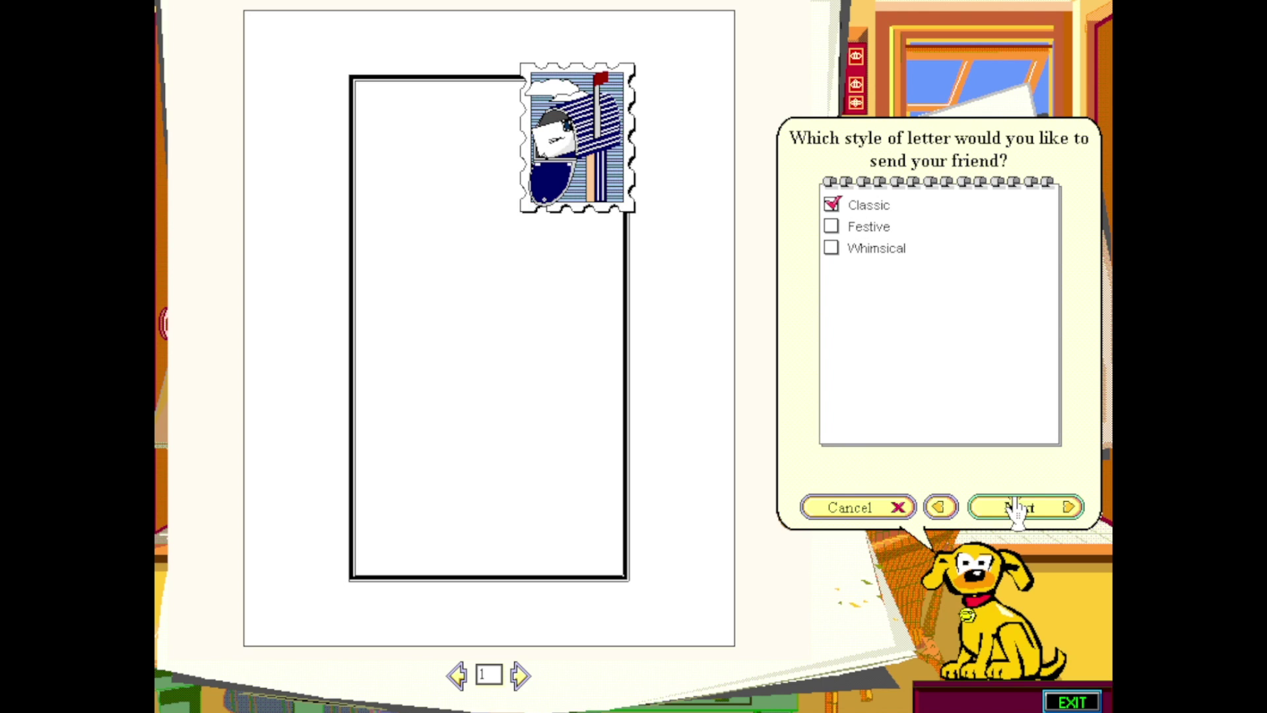
click(831, 227)
click(832, 249)
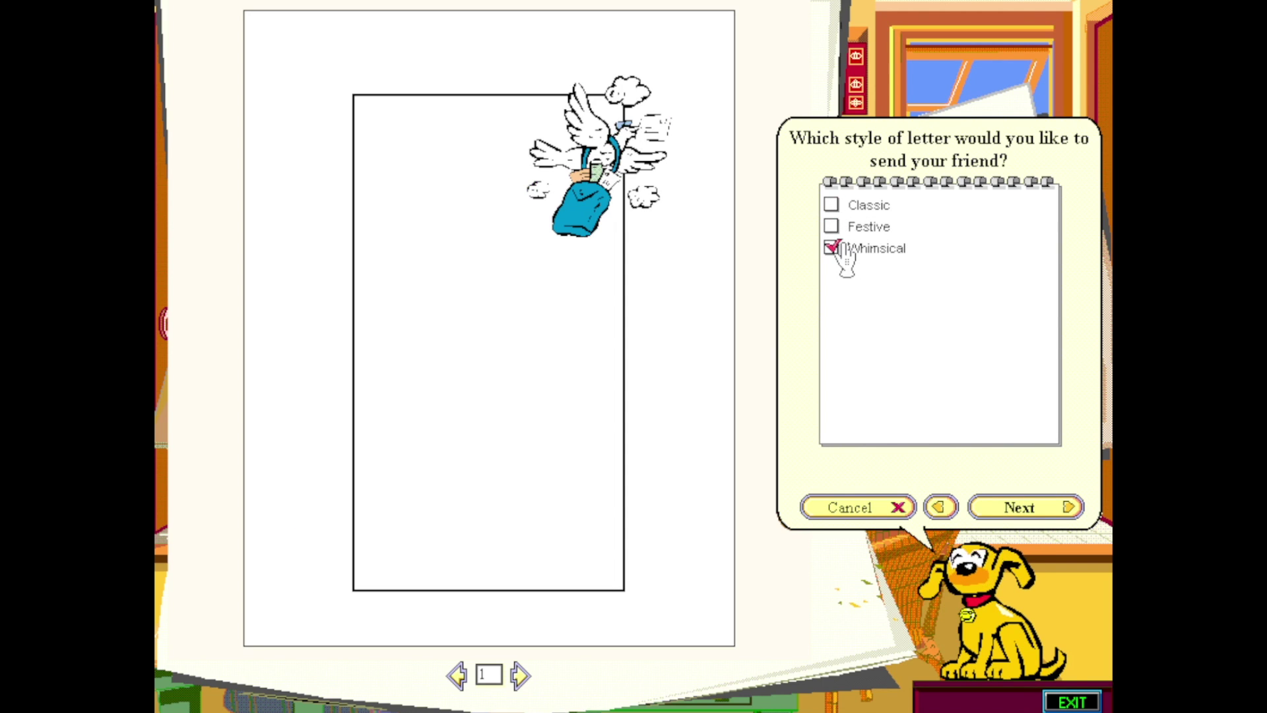
click(851, 206)
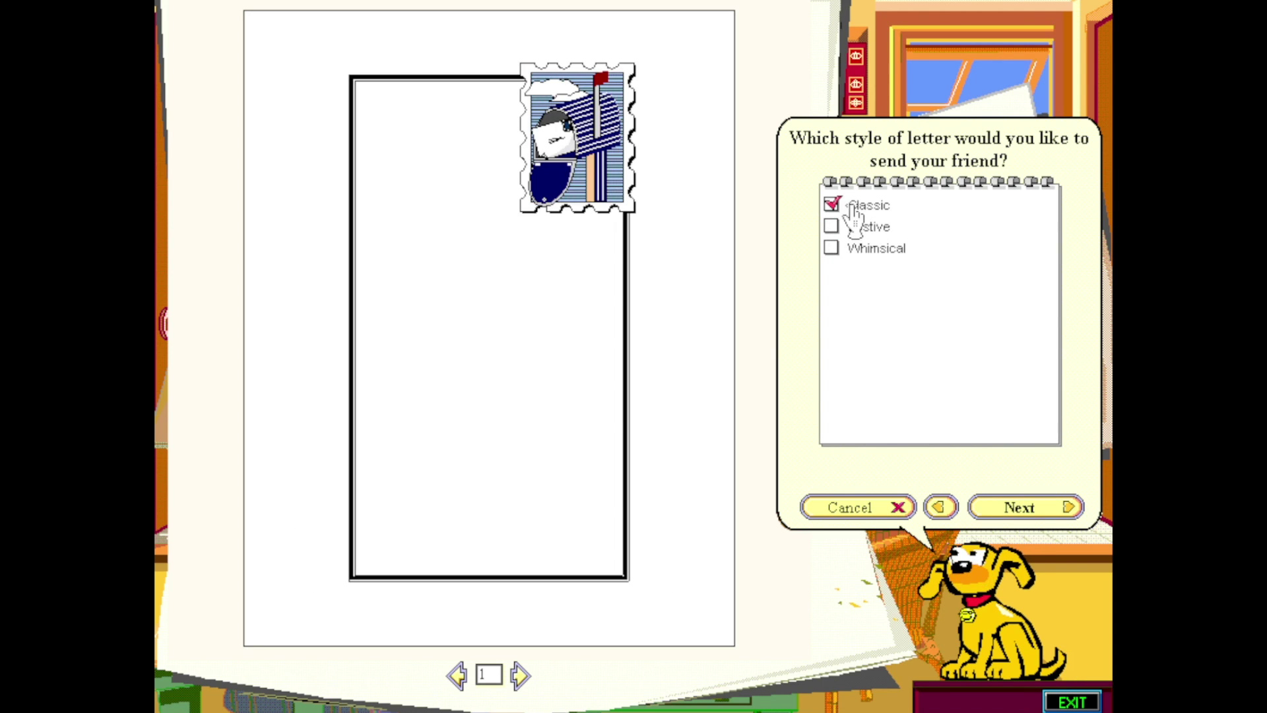
- Keep the Wide Midline border and dismiss the first-time tip to edit the letter
click(1037, 520)
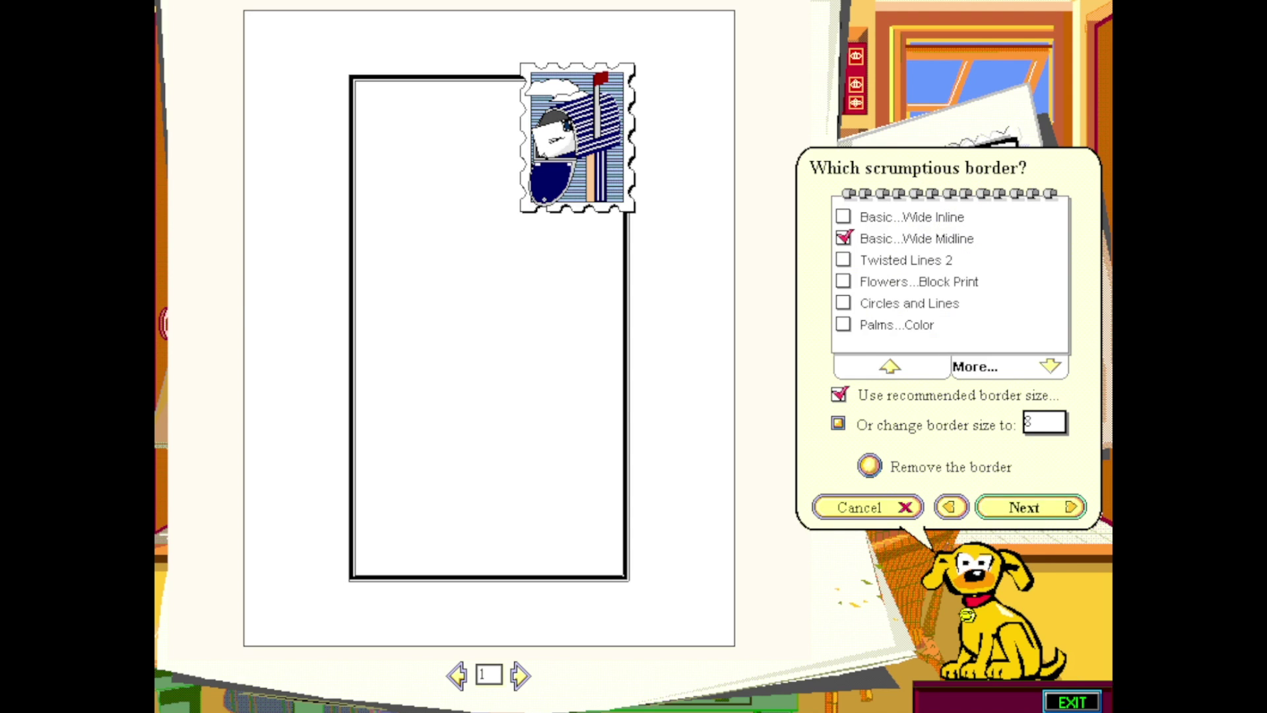
click(1034, 518)
click(980, 515)
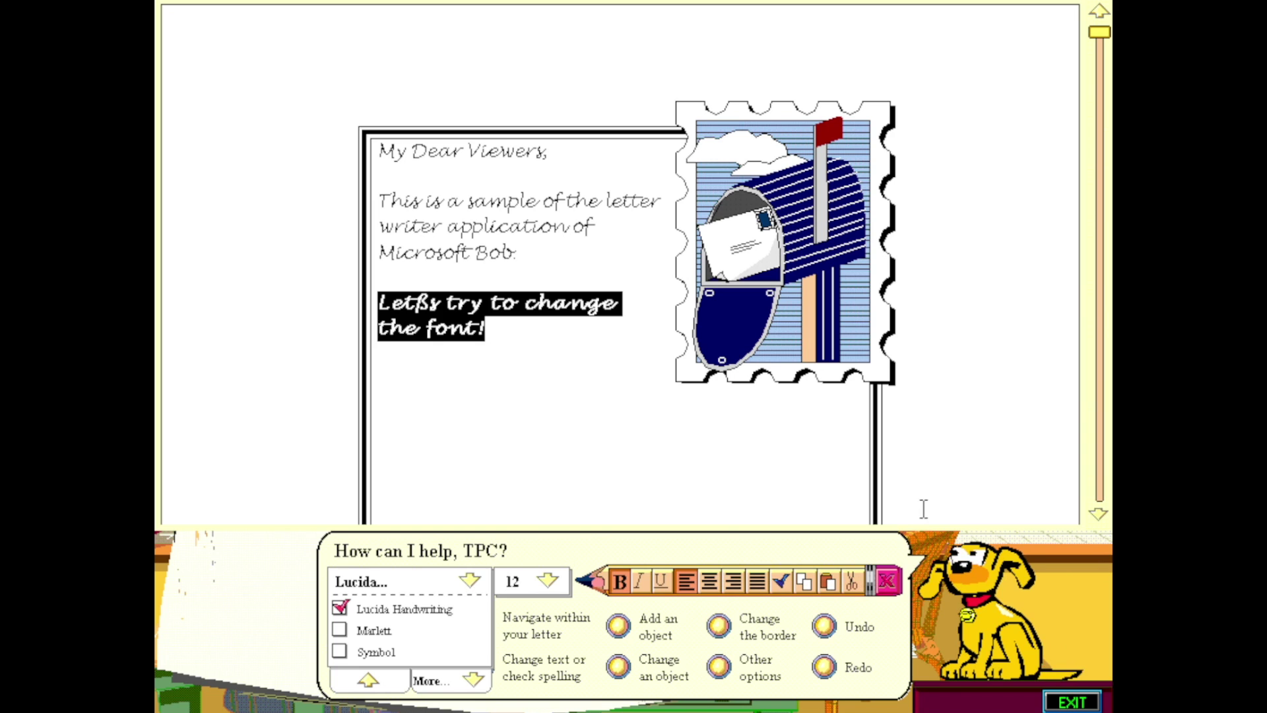
- Finish the italic closing remark with 'essay!' and display the available fonts
click(926, 506)
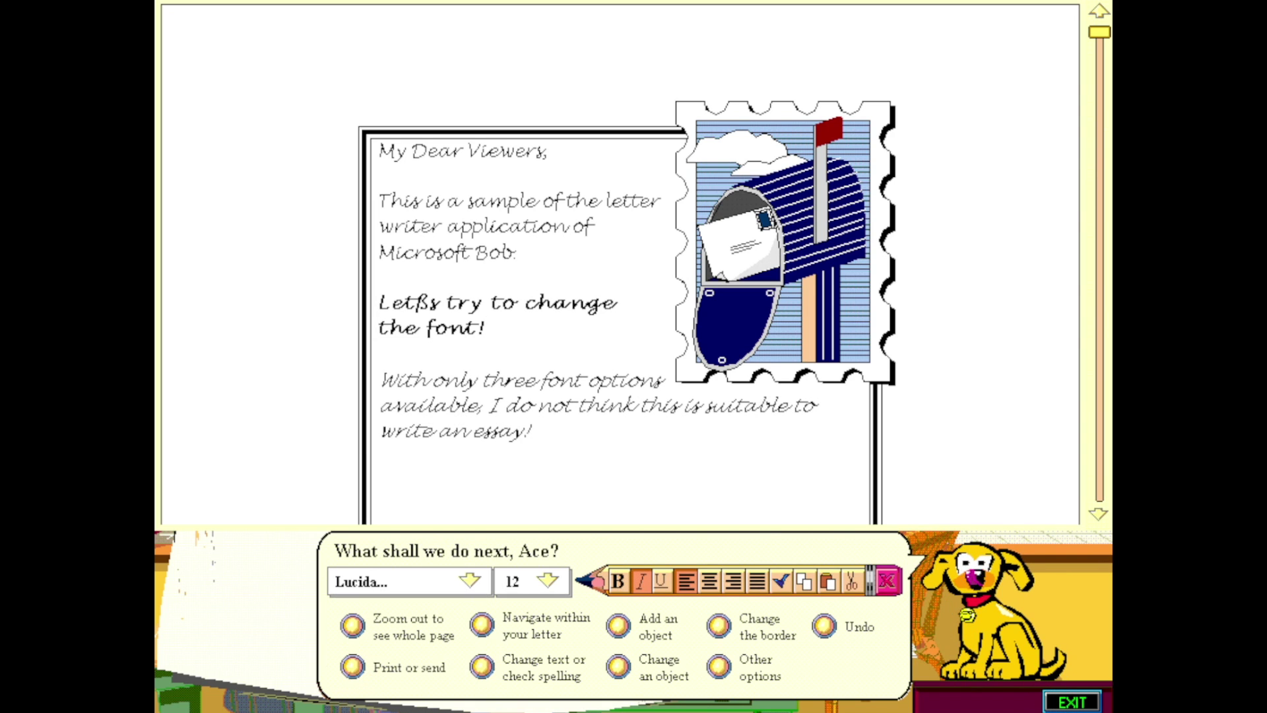
text(!)
key(shift+Up)
key(shift+Up)
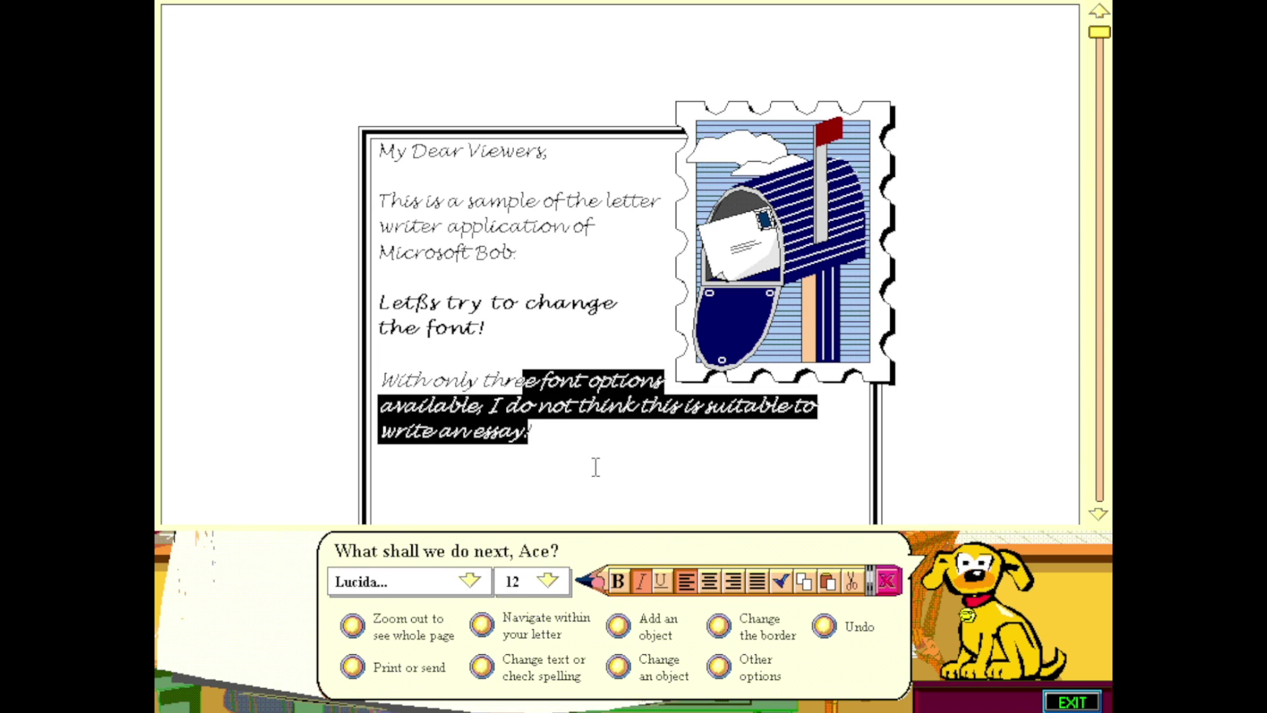
key(shift+Up)
click(595, 467)
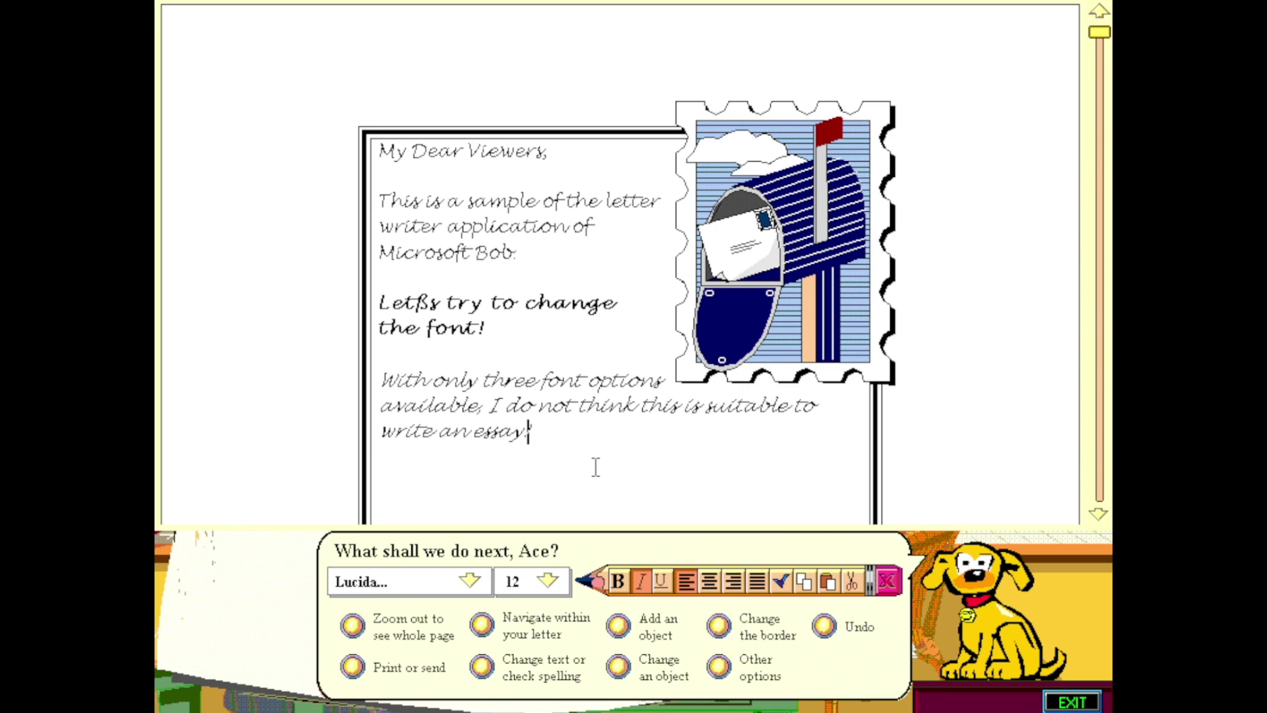
click(468, 580)
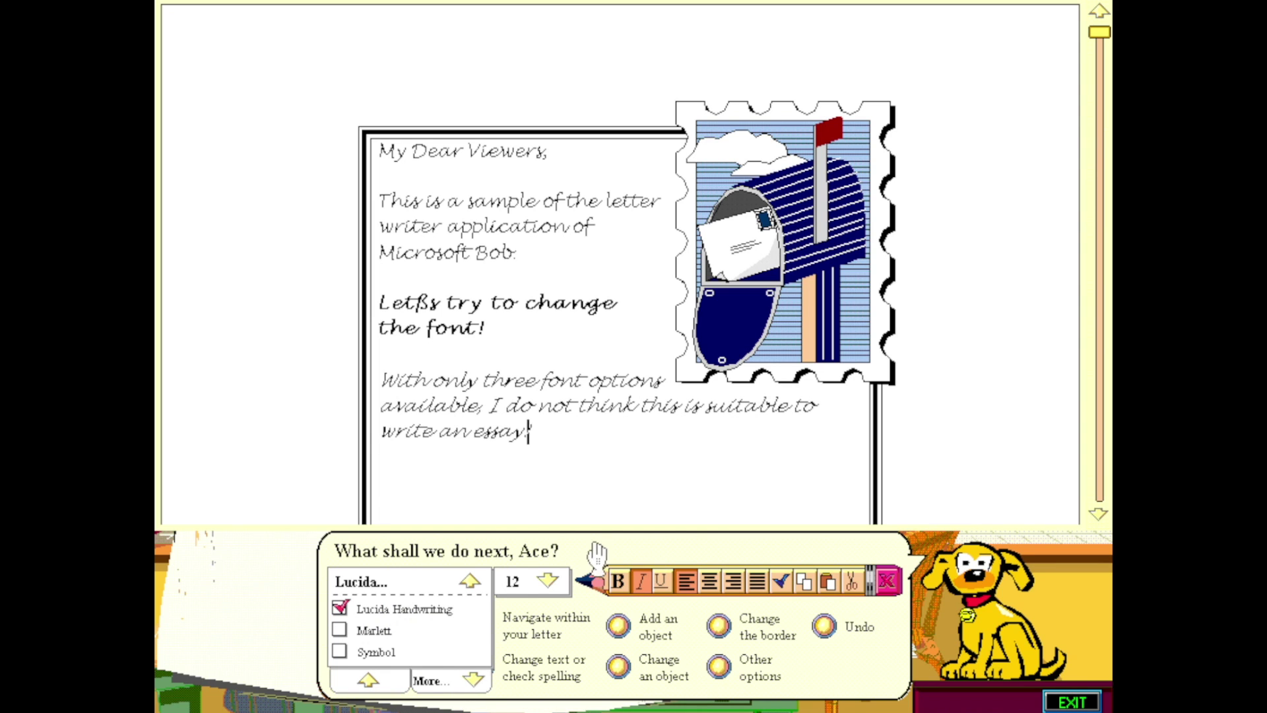
- Insert Bob WordArt reading 'fancy title', rotated clockwise several steps, into the letter
click(596, 569)
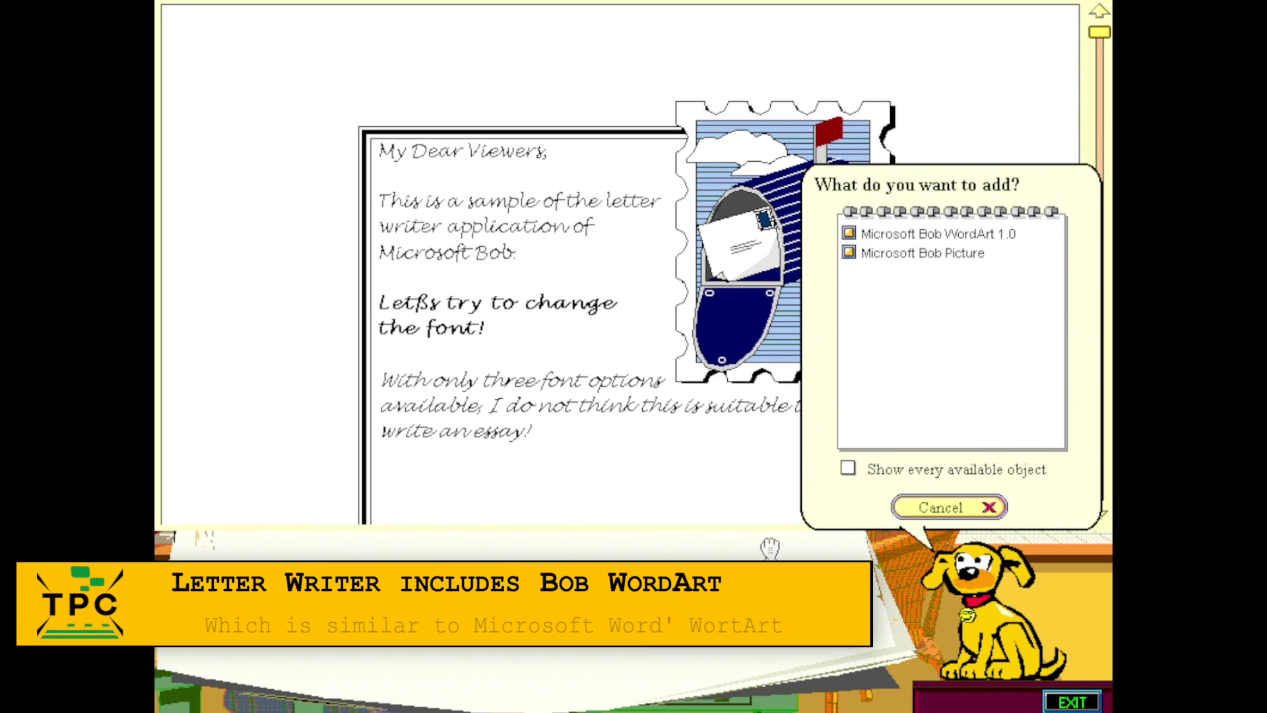
click(947, 237)
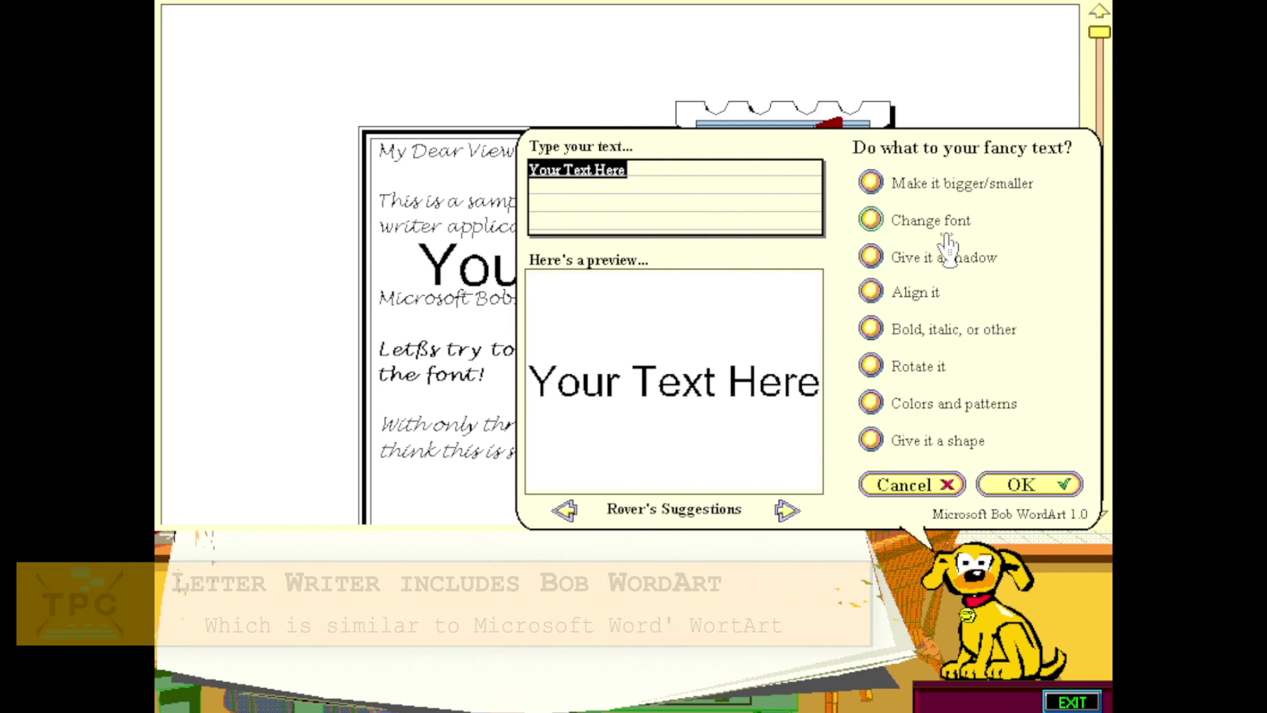
text(fancy title)
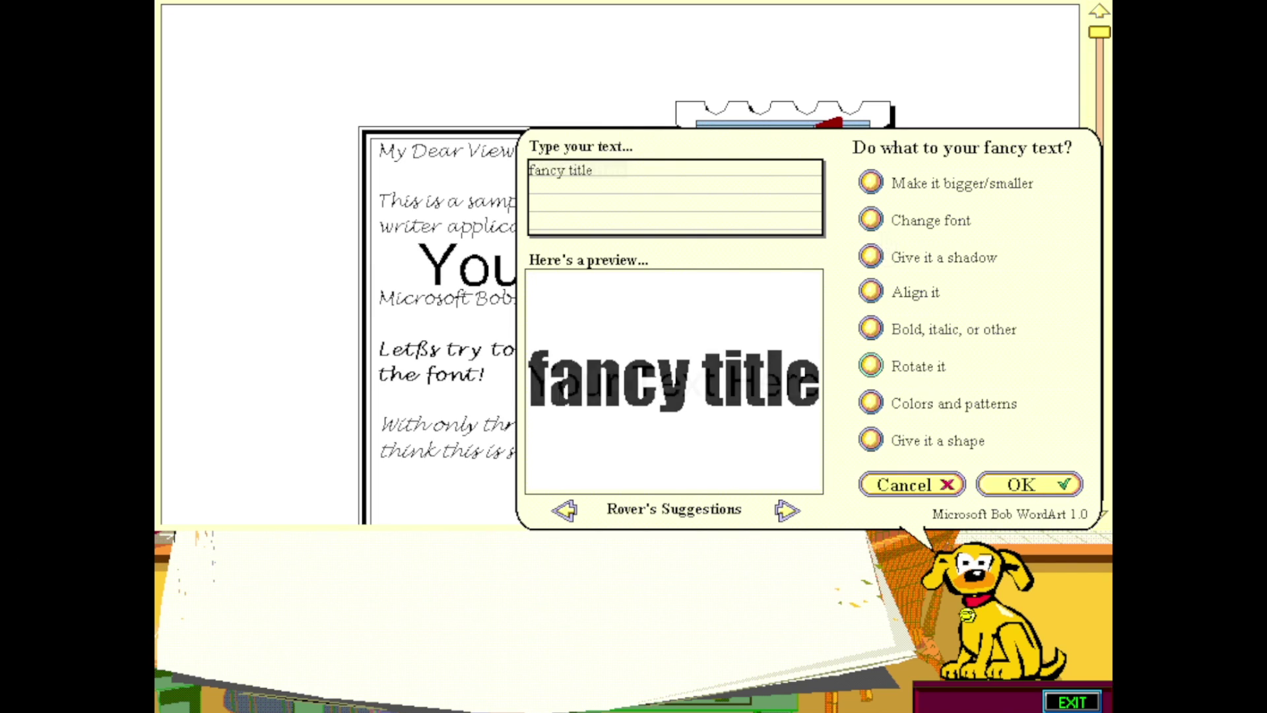
click(914, 366)
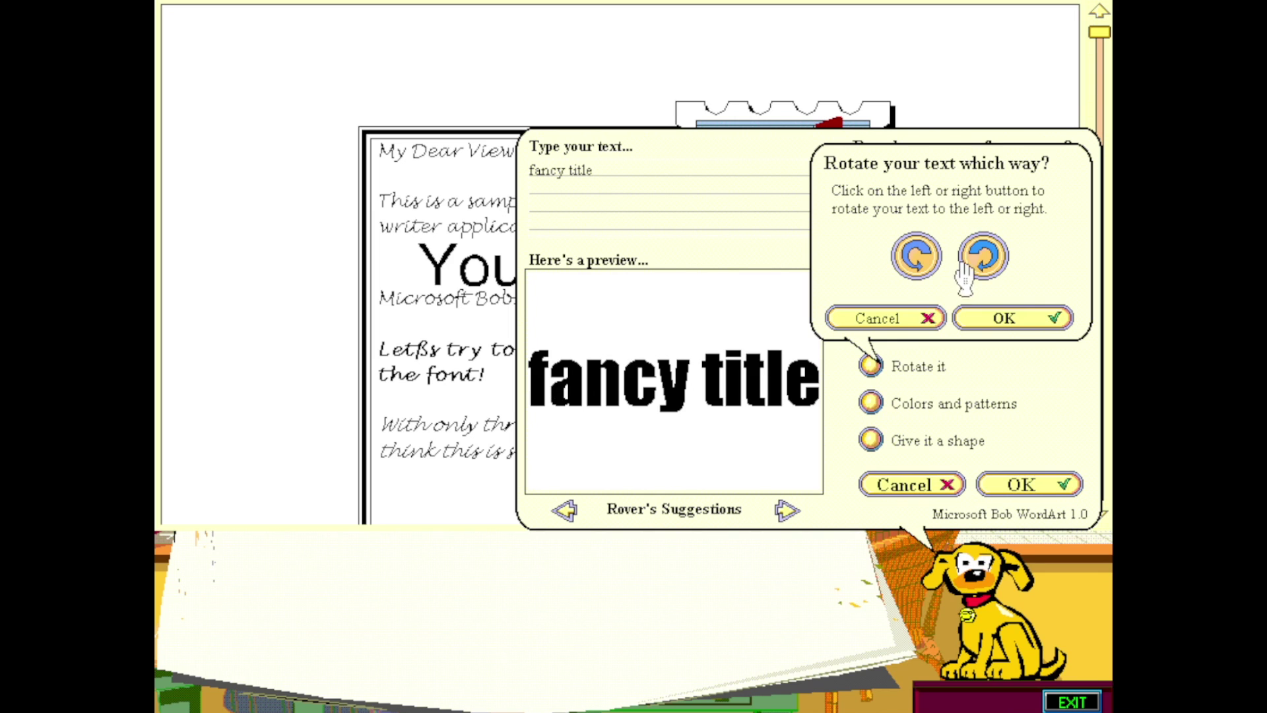
click(983, 261)
click(987, 264)
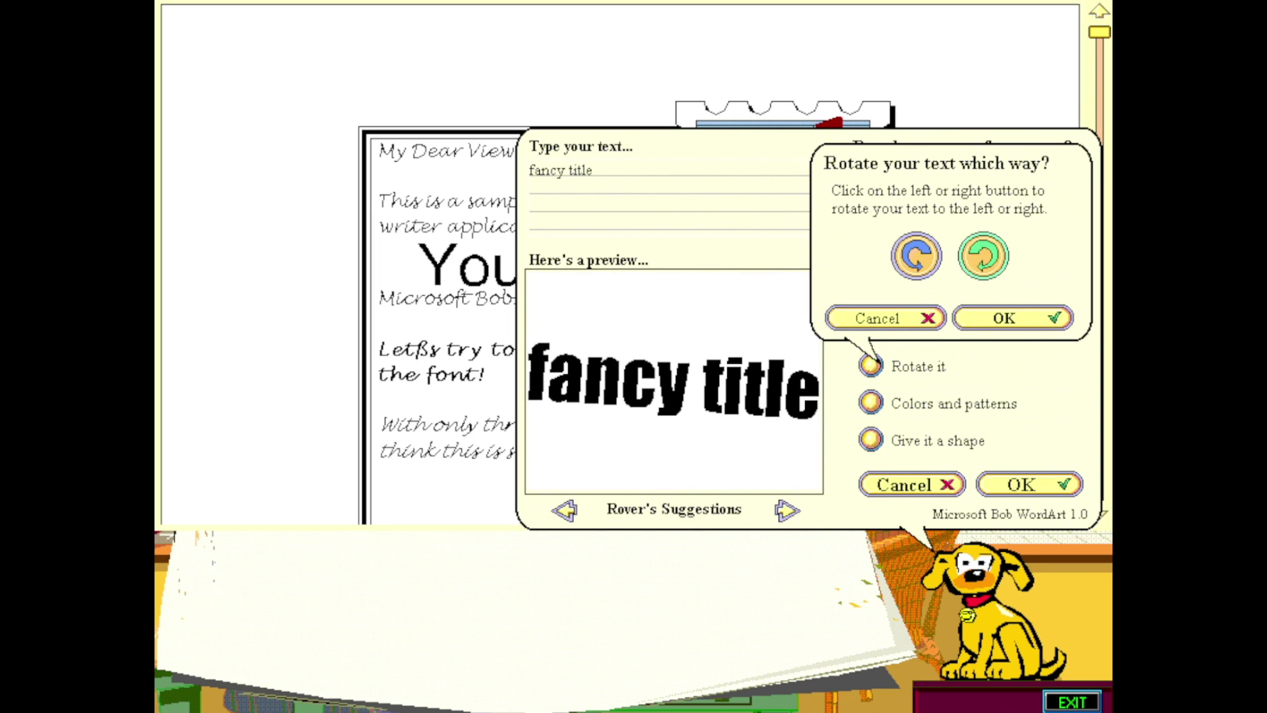
click(987, 264)
click(987, 264)
click(983, 258)
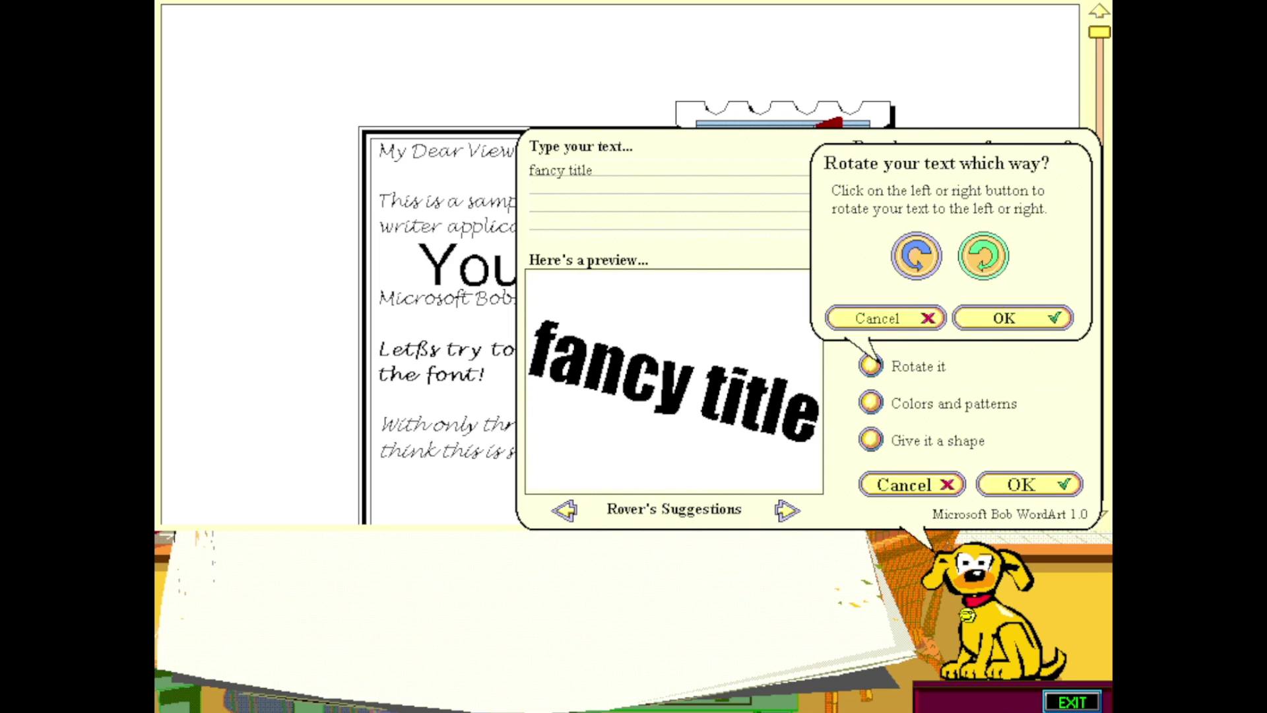
click(1000, 319)
click(1012, 487)
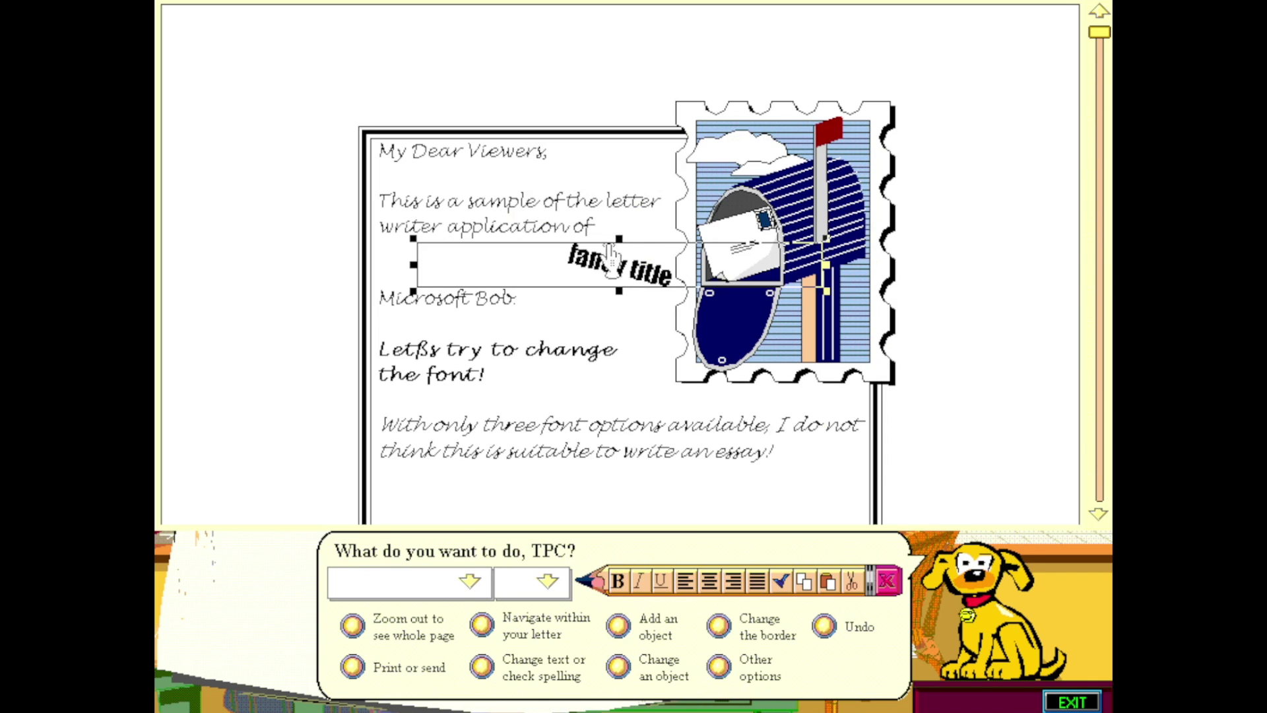
- Move the fancy title below the italic paragraph and scroll it into view
drag(620, 264, 628, 512)
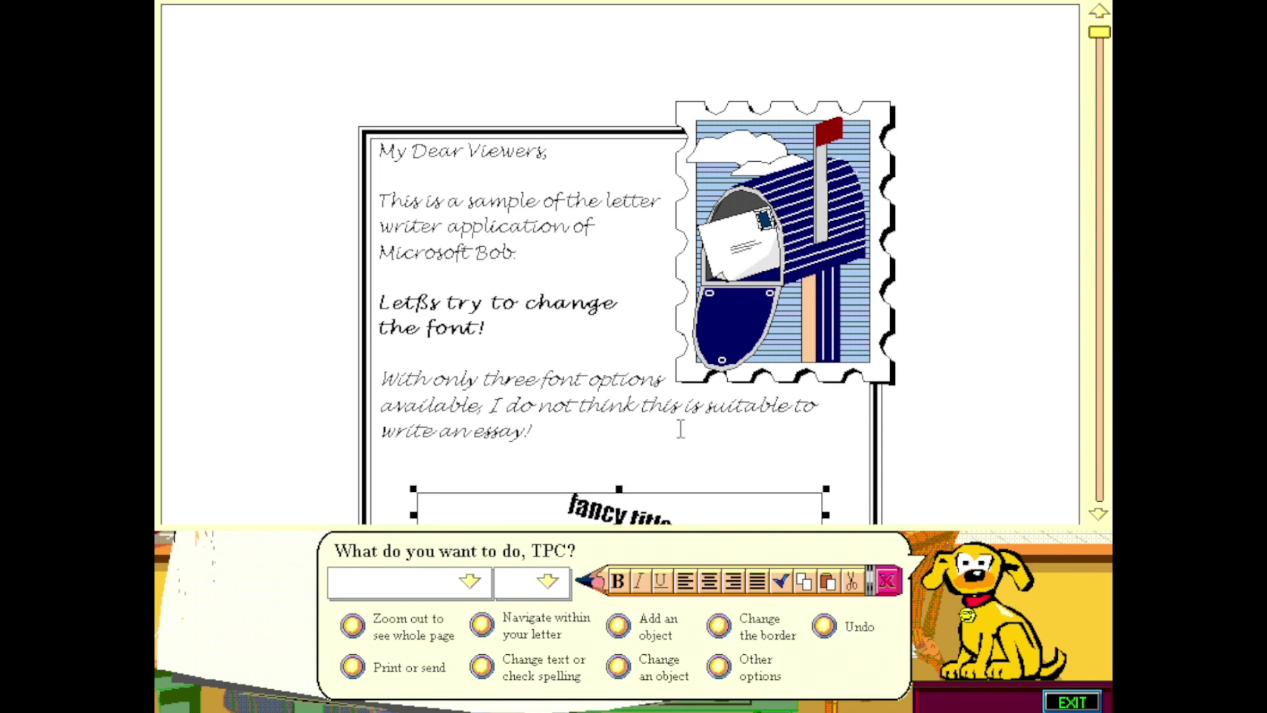
click(833, 495)
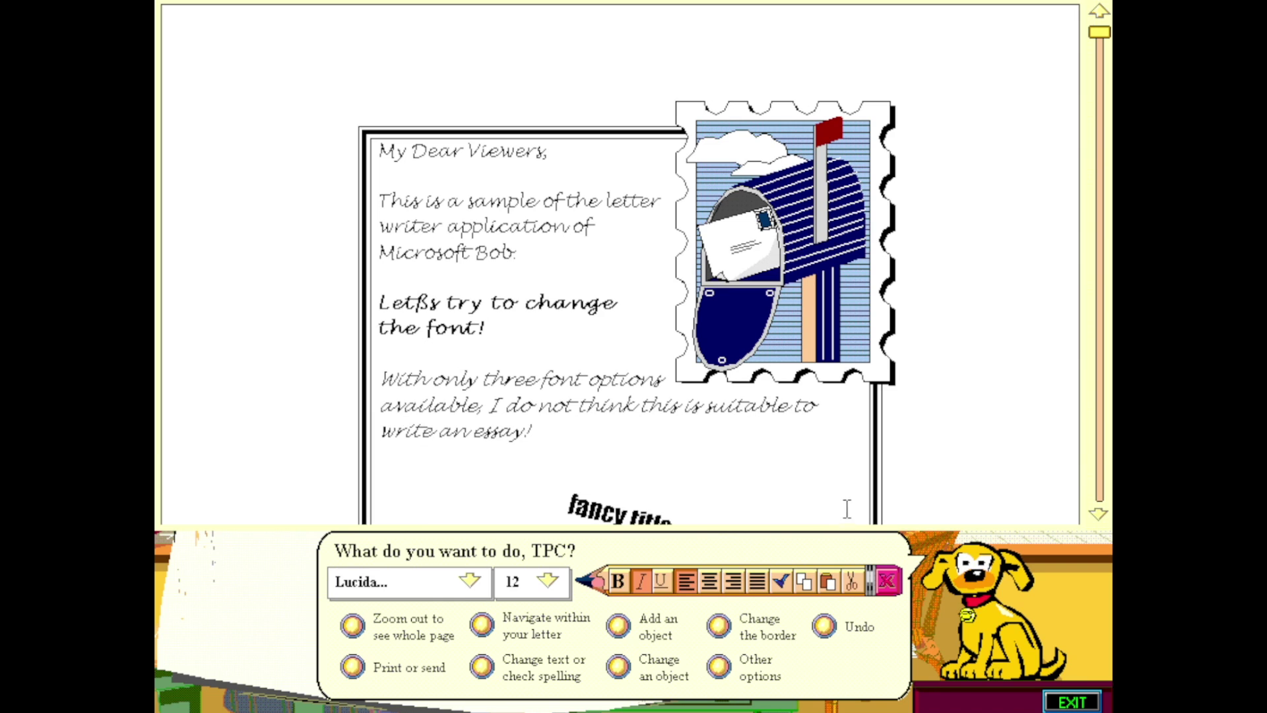
click(1100, 135)
click(1100, 135)
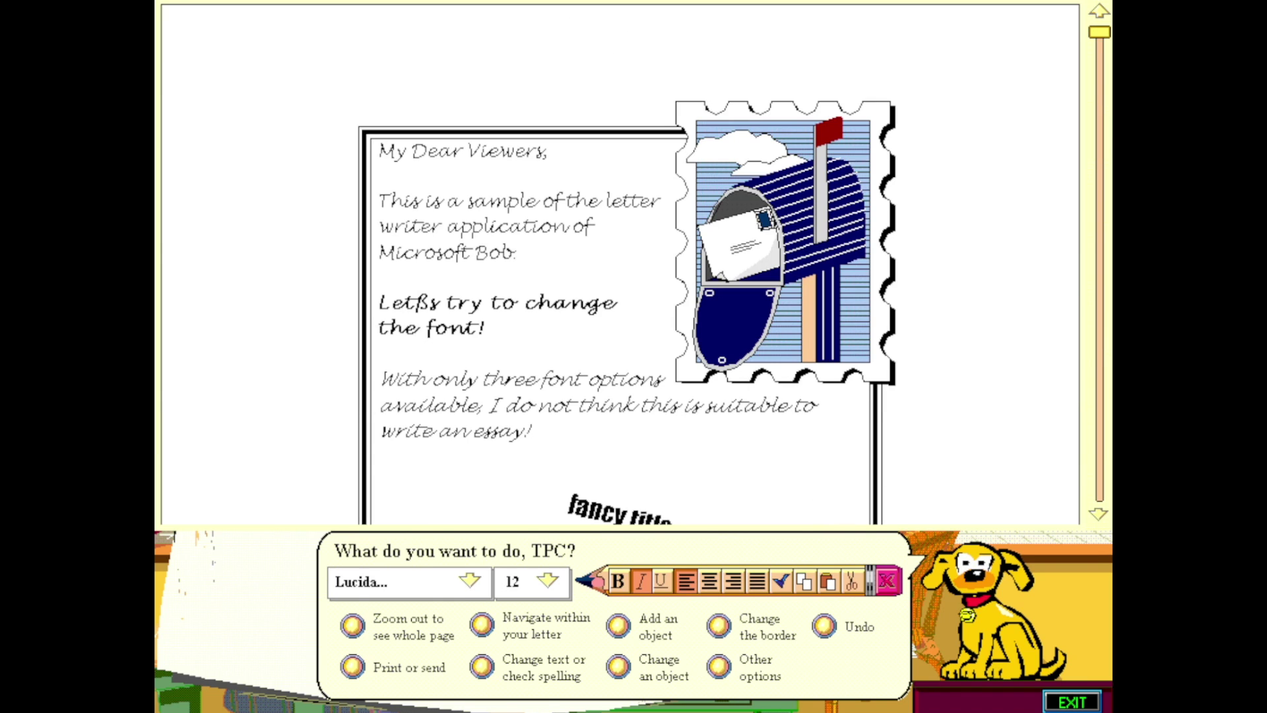
click(1101, 182)
- Add the line 'Aha.... okay...' beneath the fancy title
drag(1100, 342, 1099, 277)
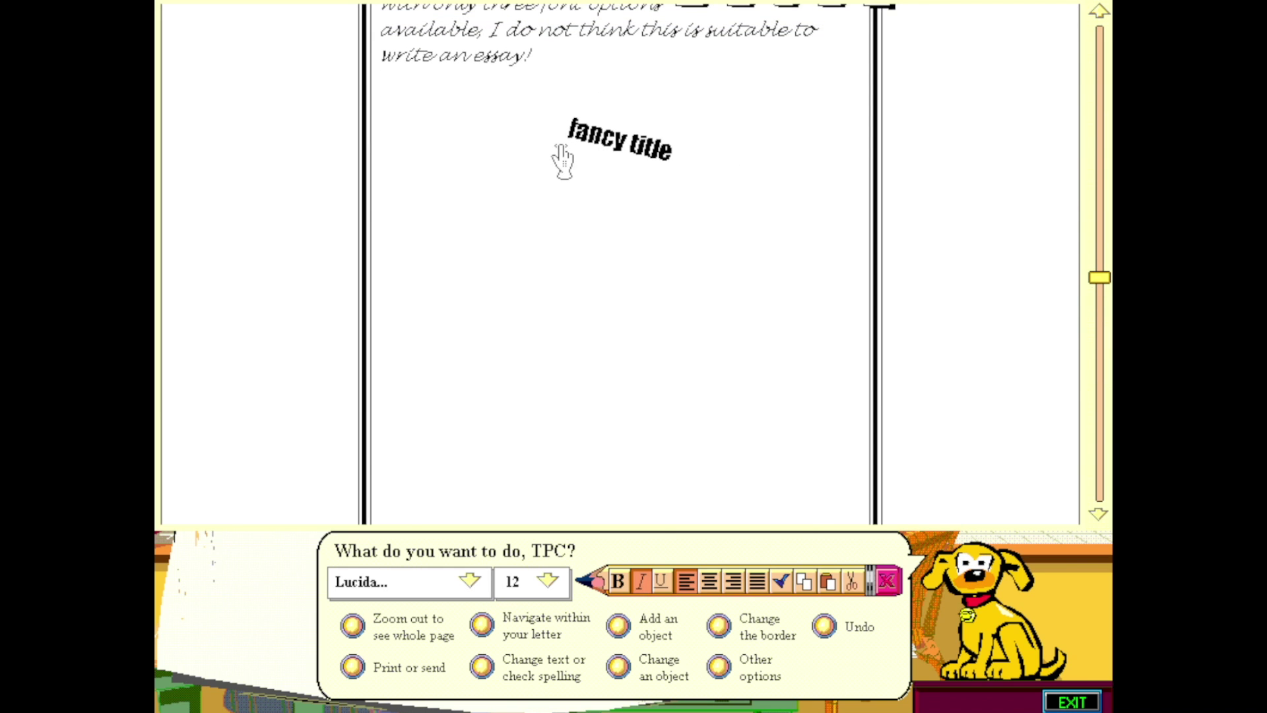
key(Return)
key(Return)
key(Return)
text(Aha.... okay)
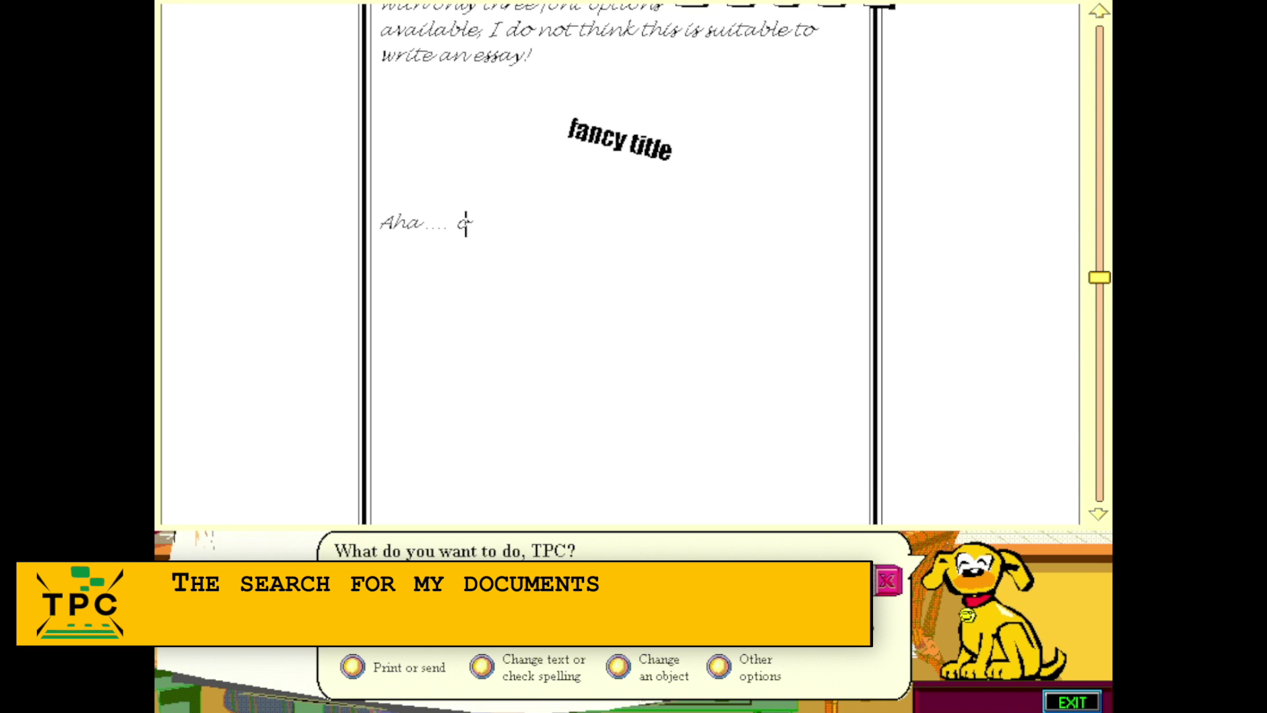
text(...)
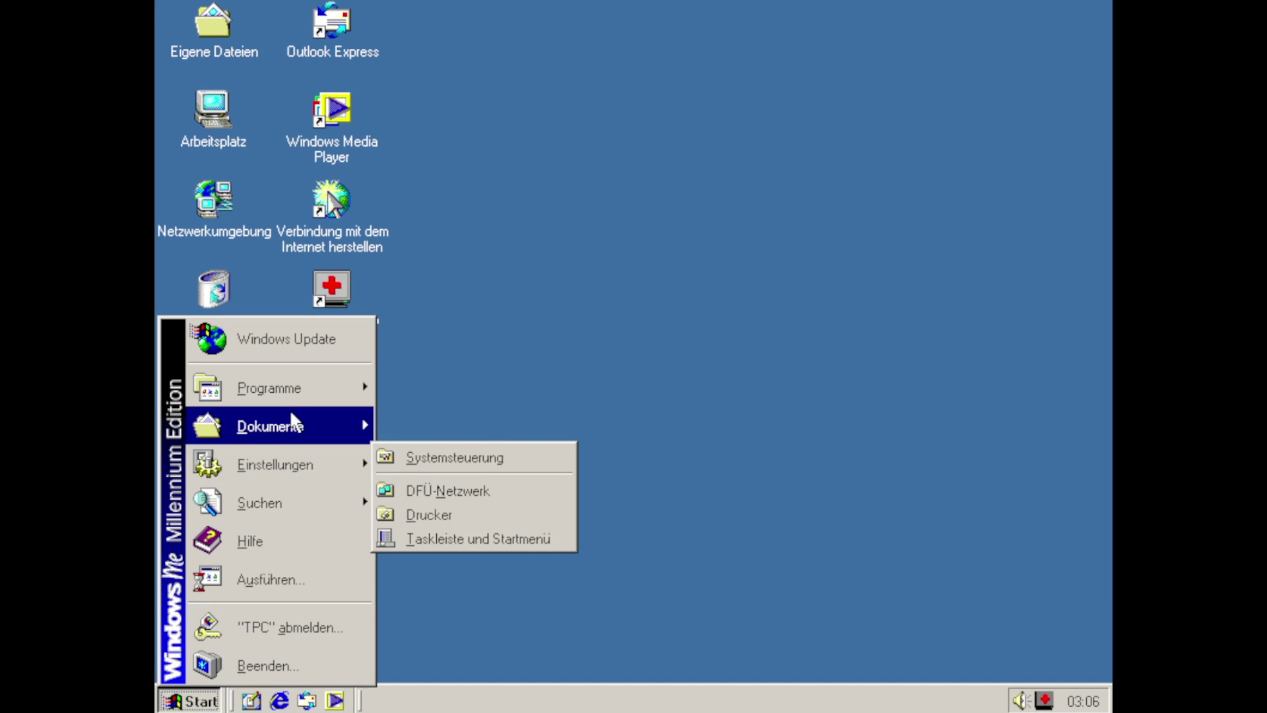
- Open the Eigene Dateien folder from Dokumente and select the UPIC database file
mouse_move(290, 417)
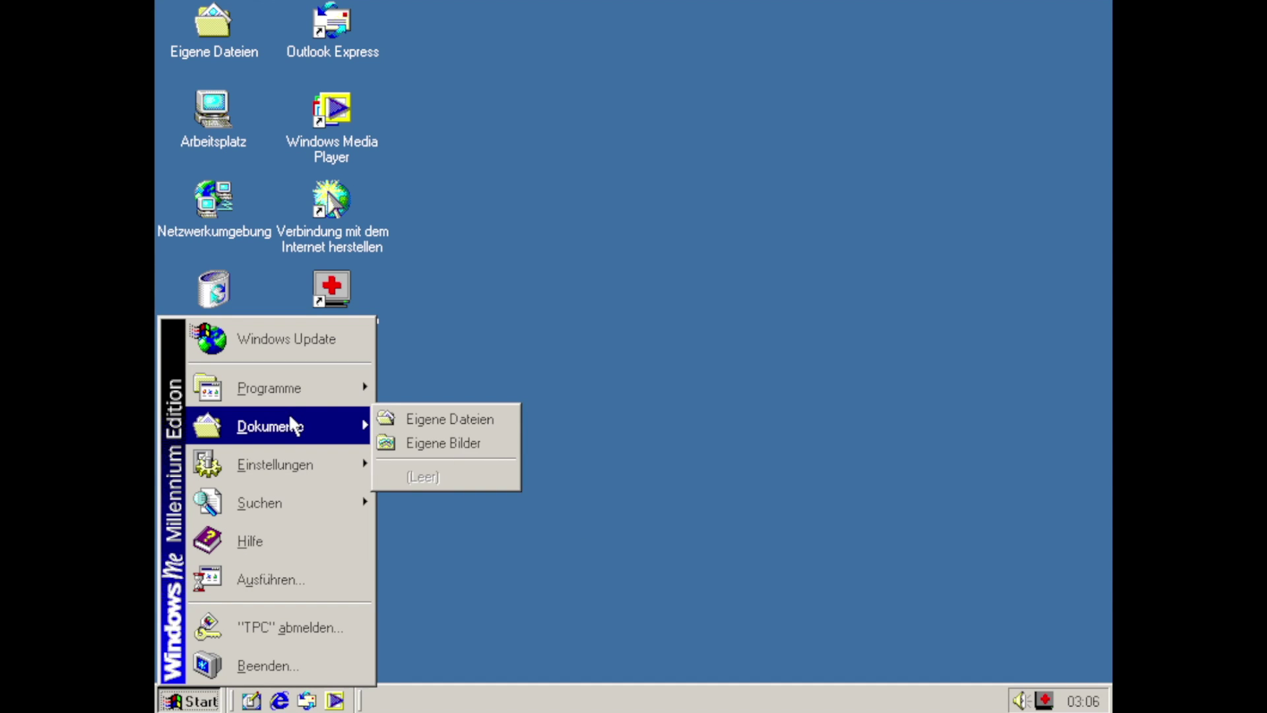
click(449, 419)
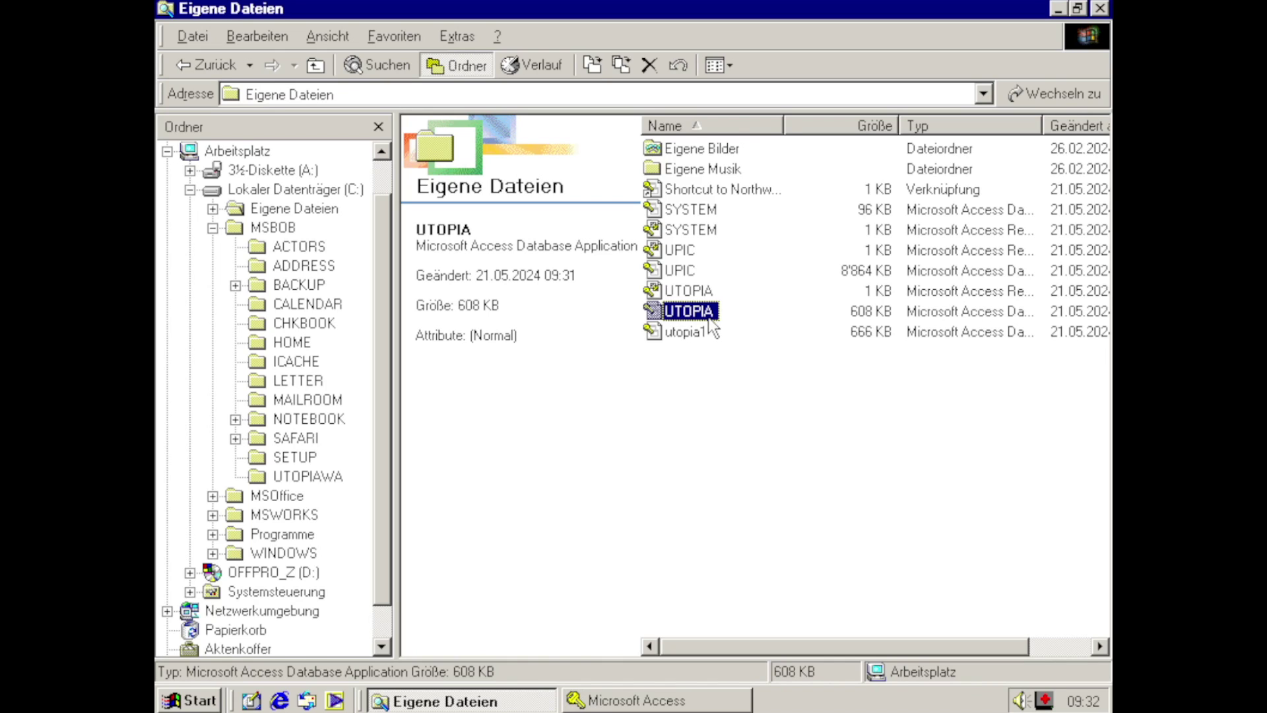
click(738, 394)
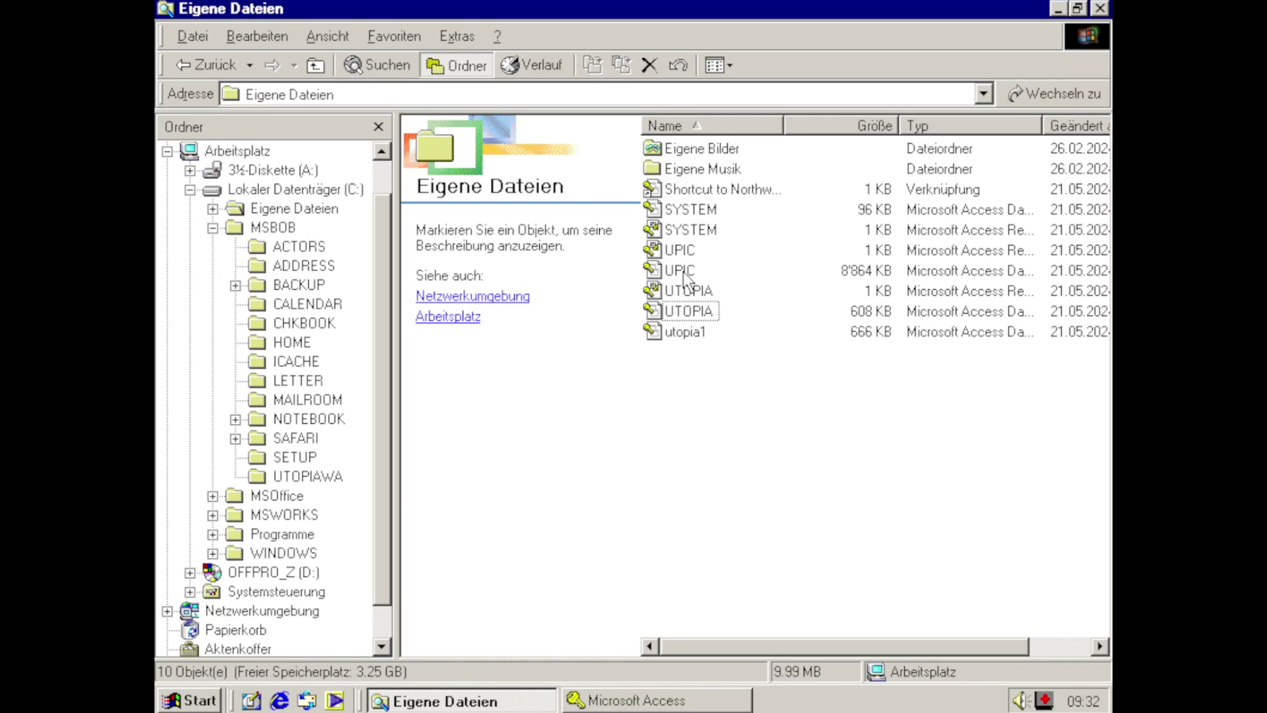
click(685, 272)
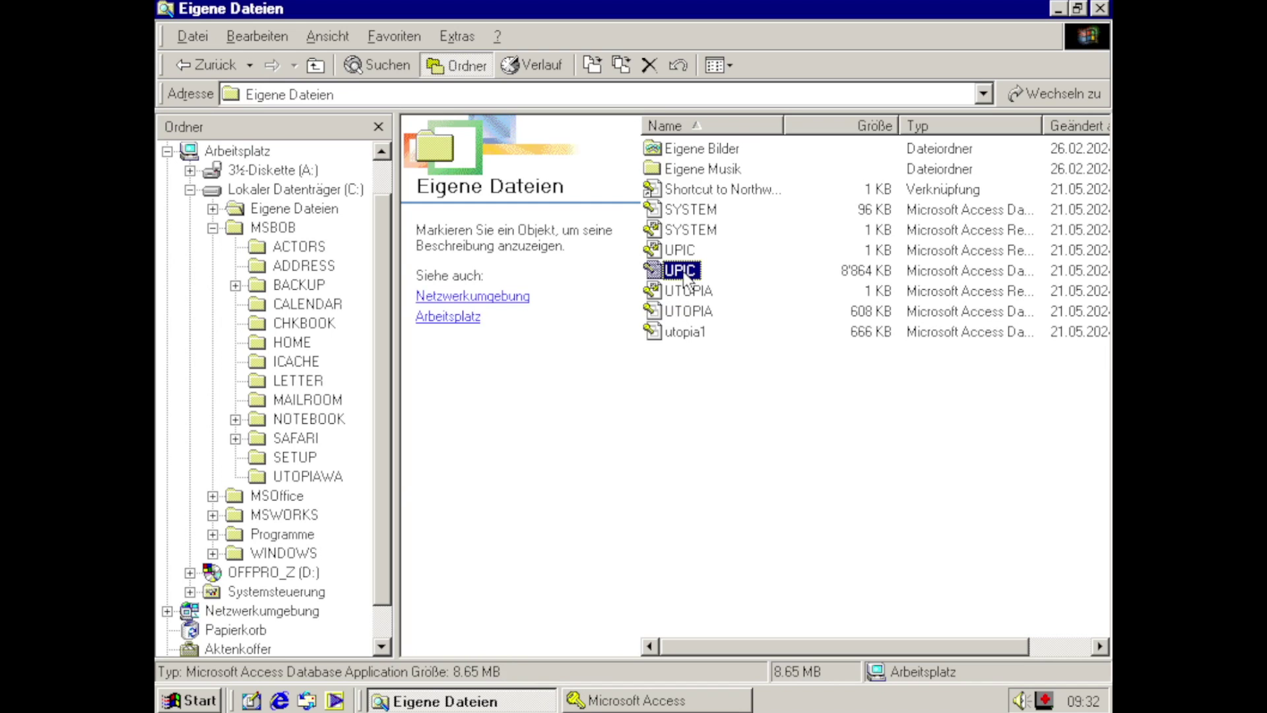
- Open UPIC in Access and view the PictureStorage table's records in Datasheet View
double_click(687, 272)
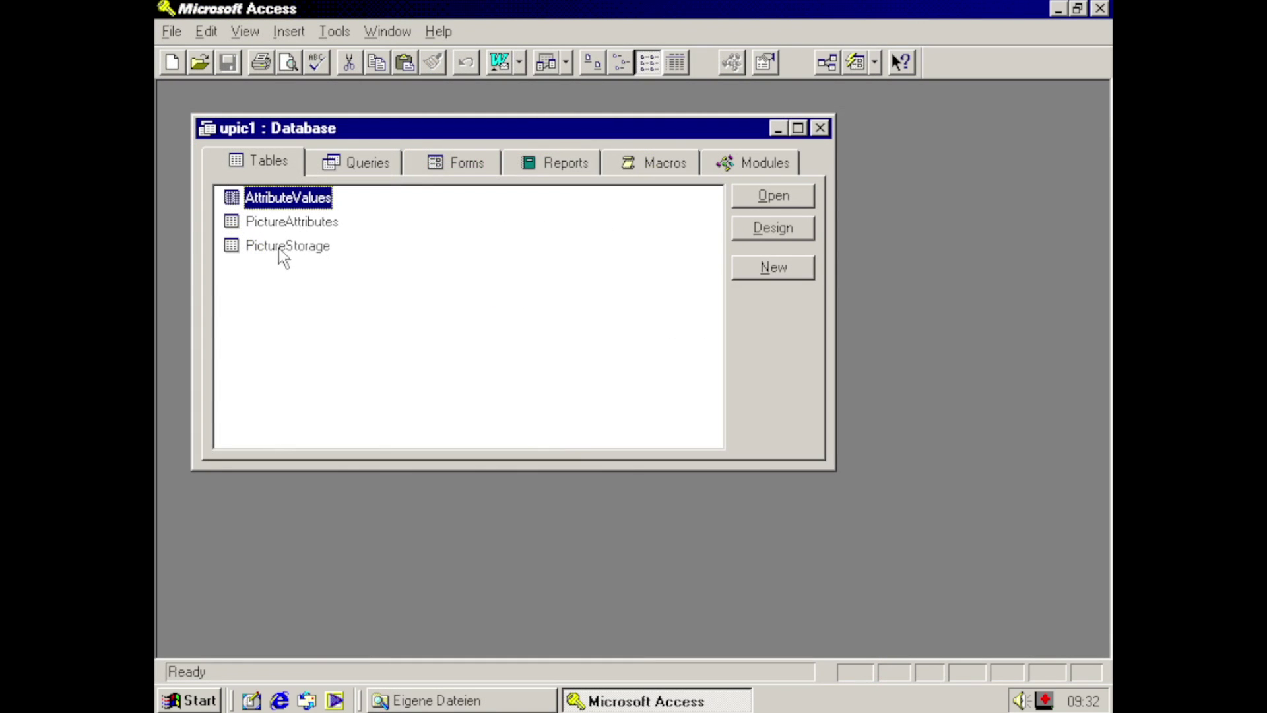
click(284, 246)
double_click(284, 246)
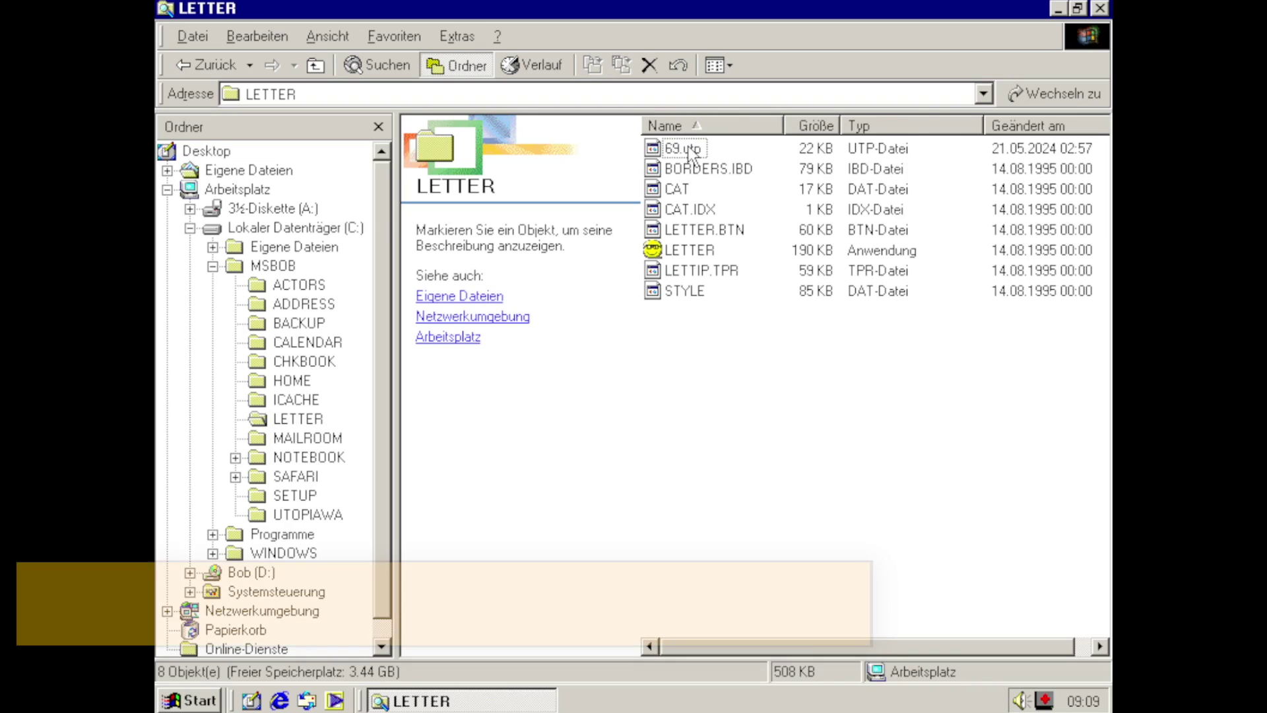
- Open 69.utp with the Editor program via Öffnen mit
click(686, 150)
right_click(687, 152)
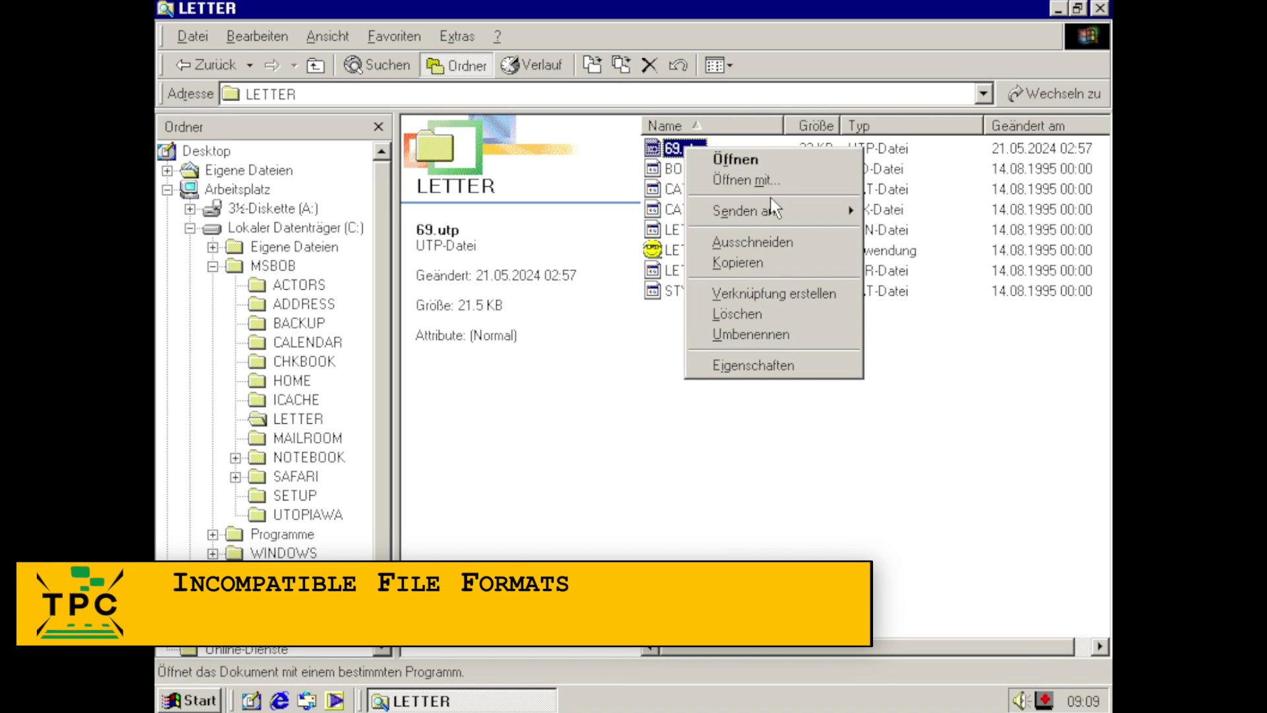
click(800, 187)
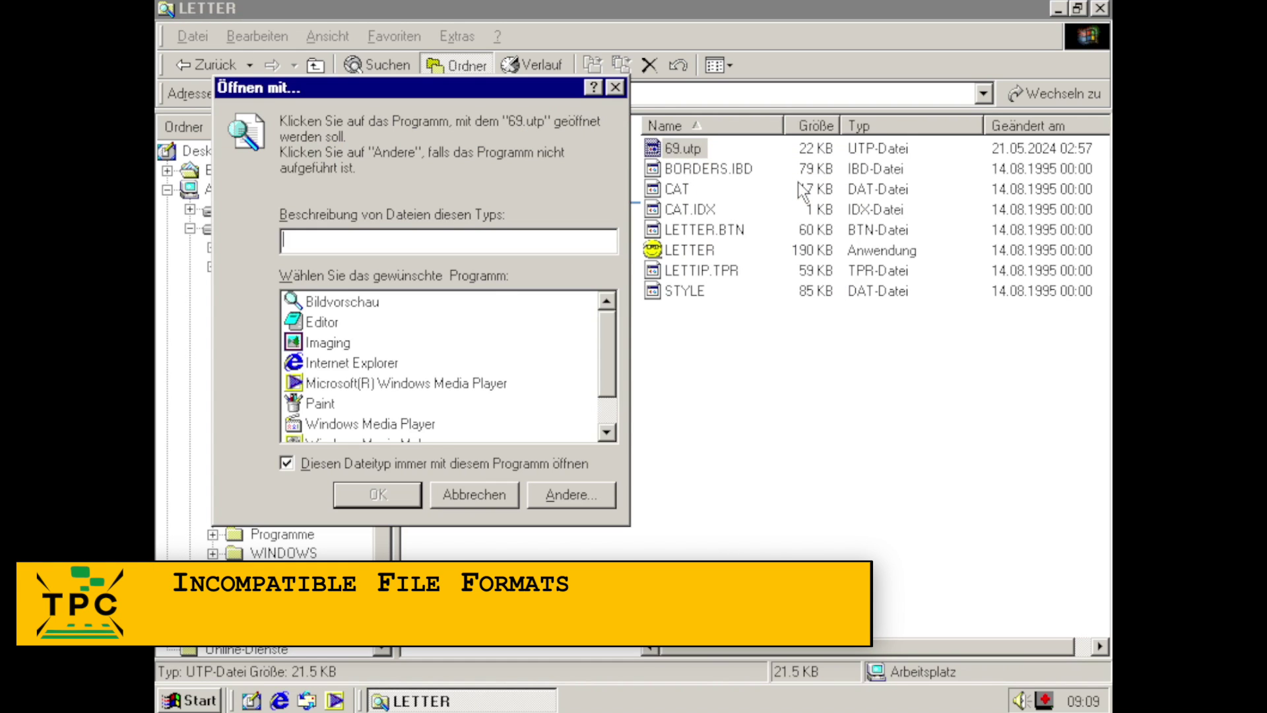
click(313, 323)
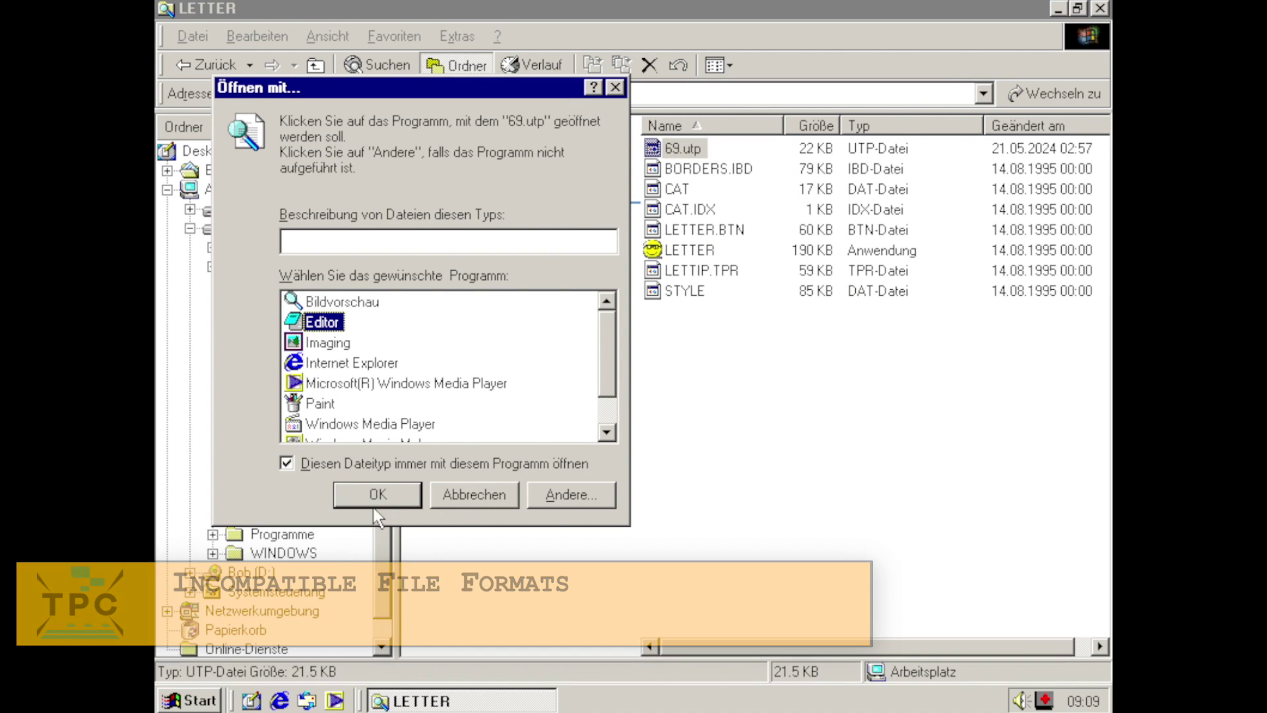
click(375, 501)
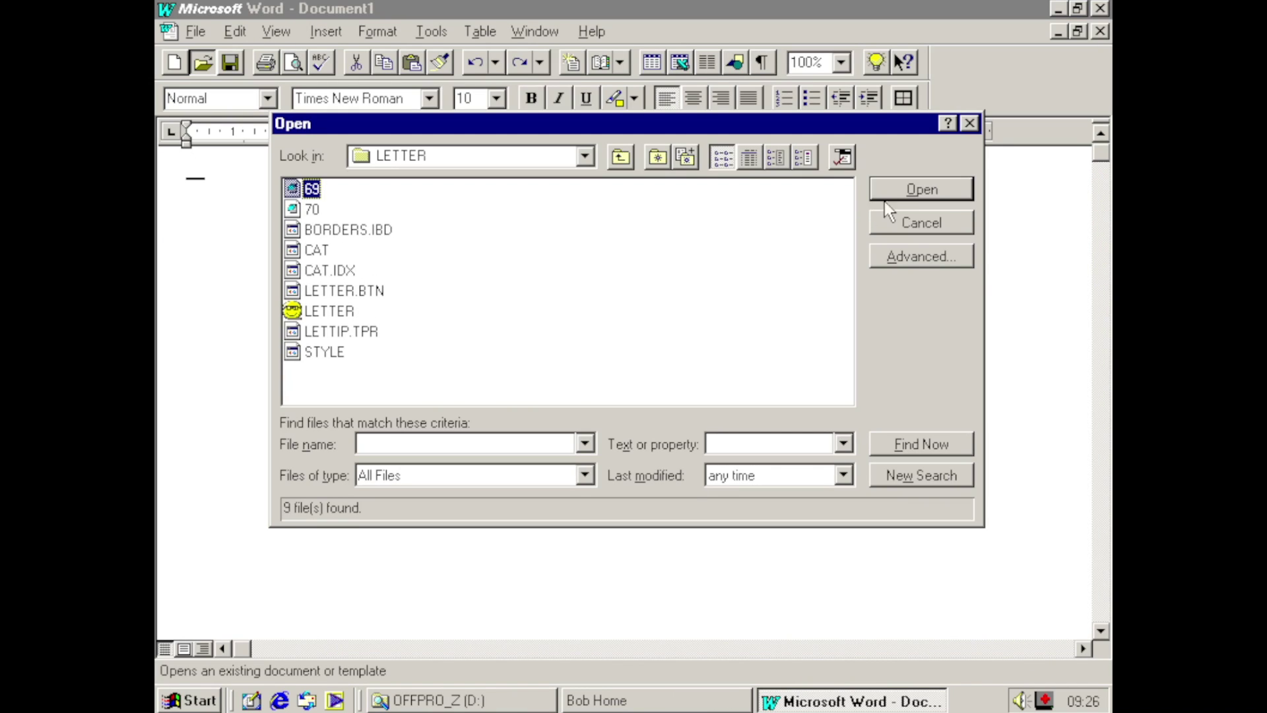
- Try opening file 69 with another import format, which is rejected as the wrong file type
click(881, 198)
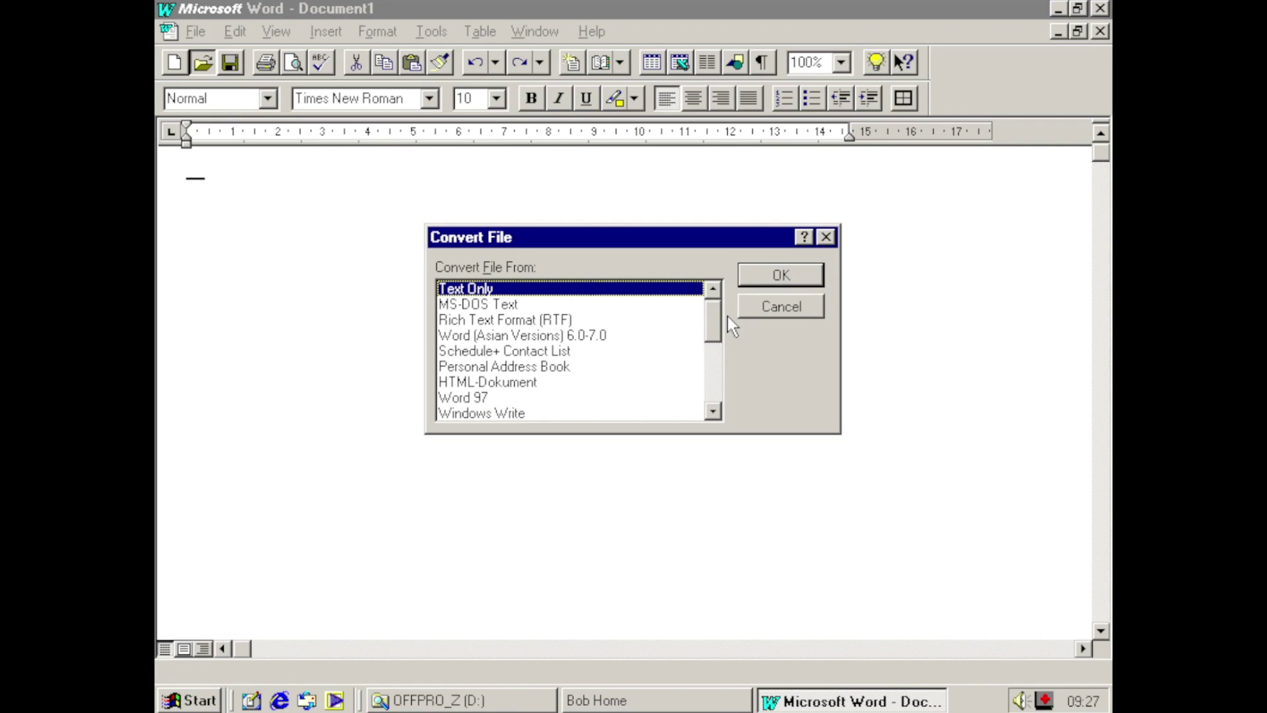
key(Down)
key(Down)
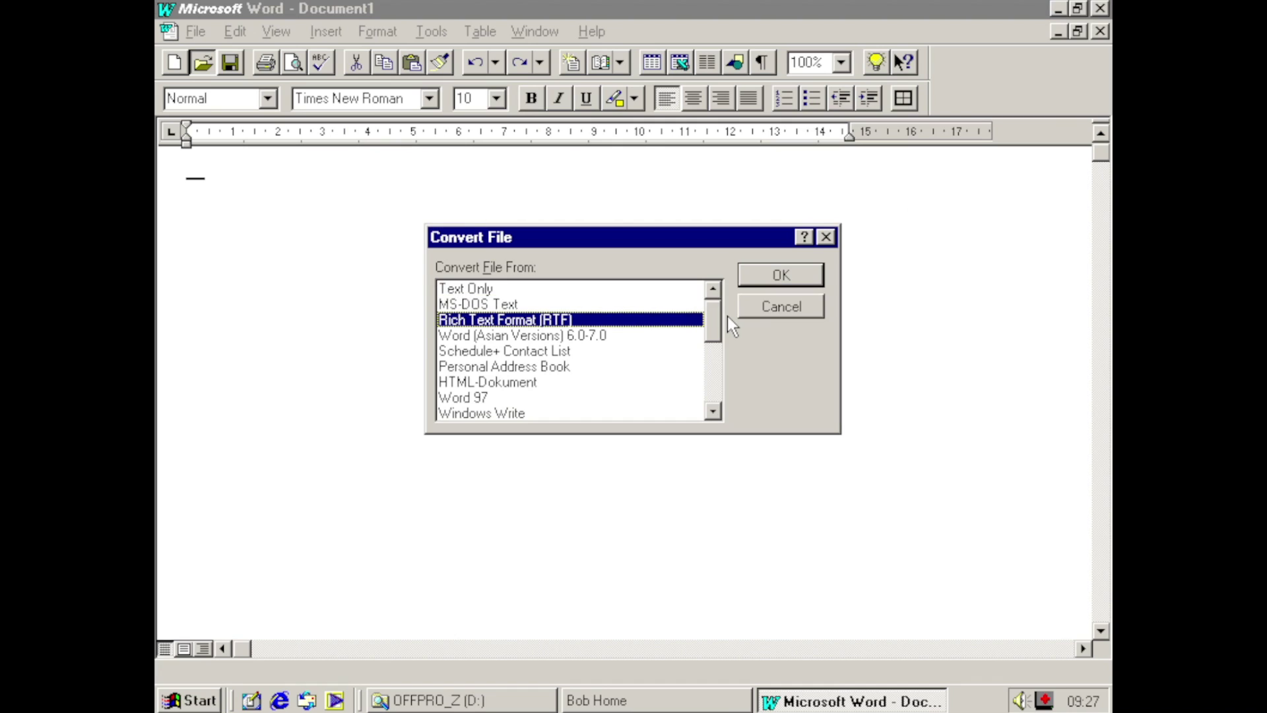
key(Return)
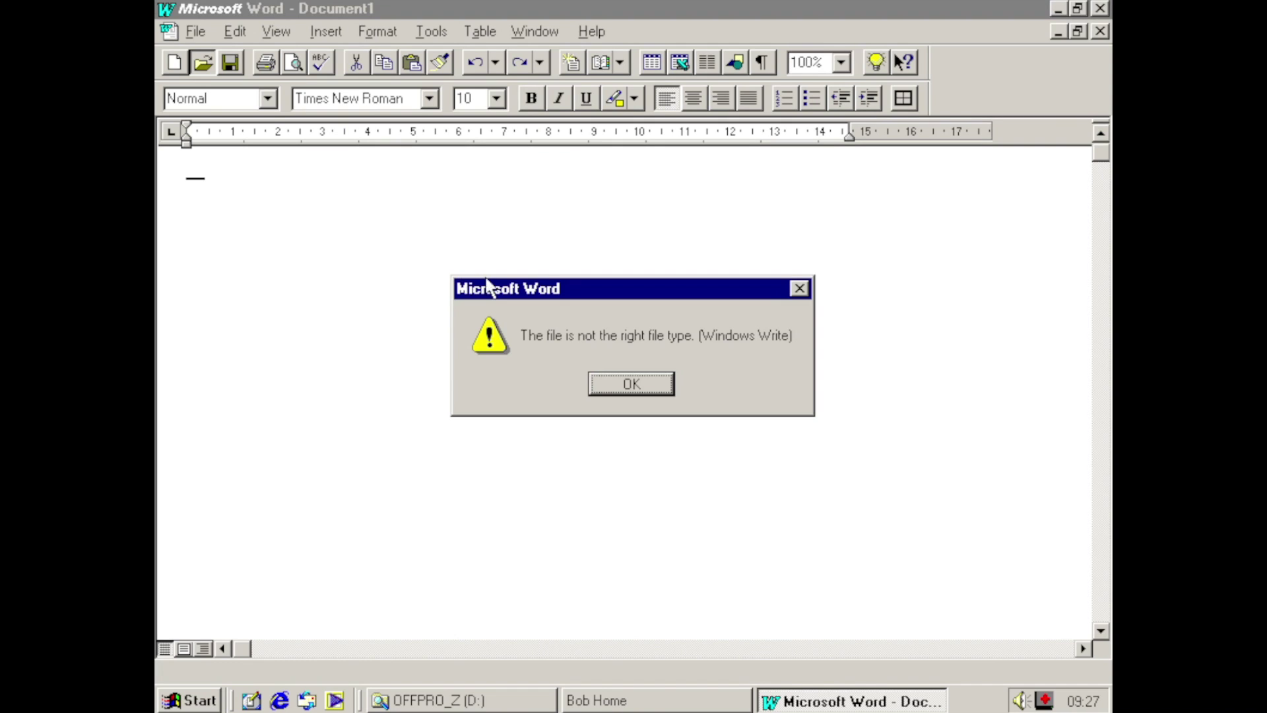
click(631, 392)
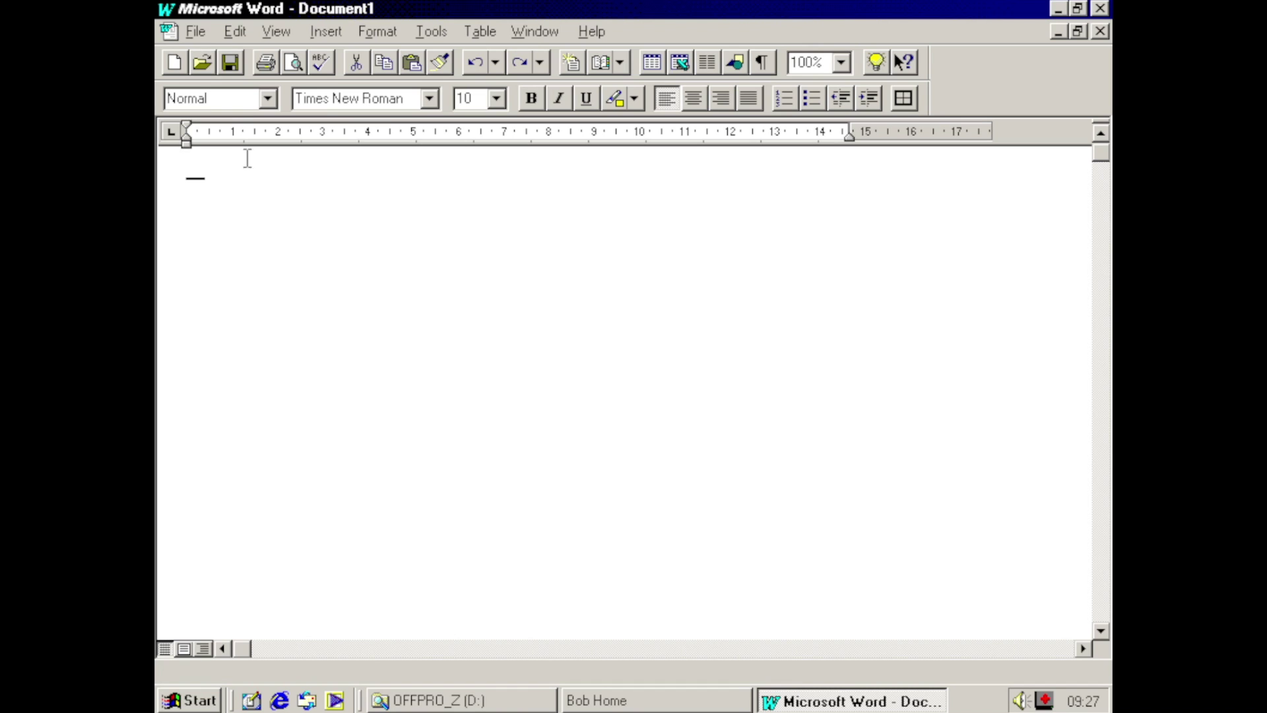
- Reopen file 69 as plain text, scroll the garbled result, and close it
click(204, 64)
click(324, 186)
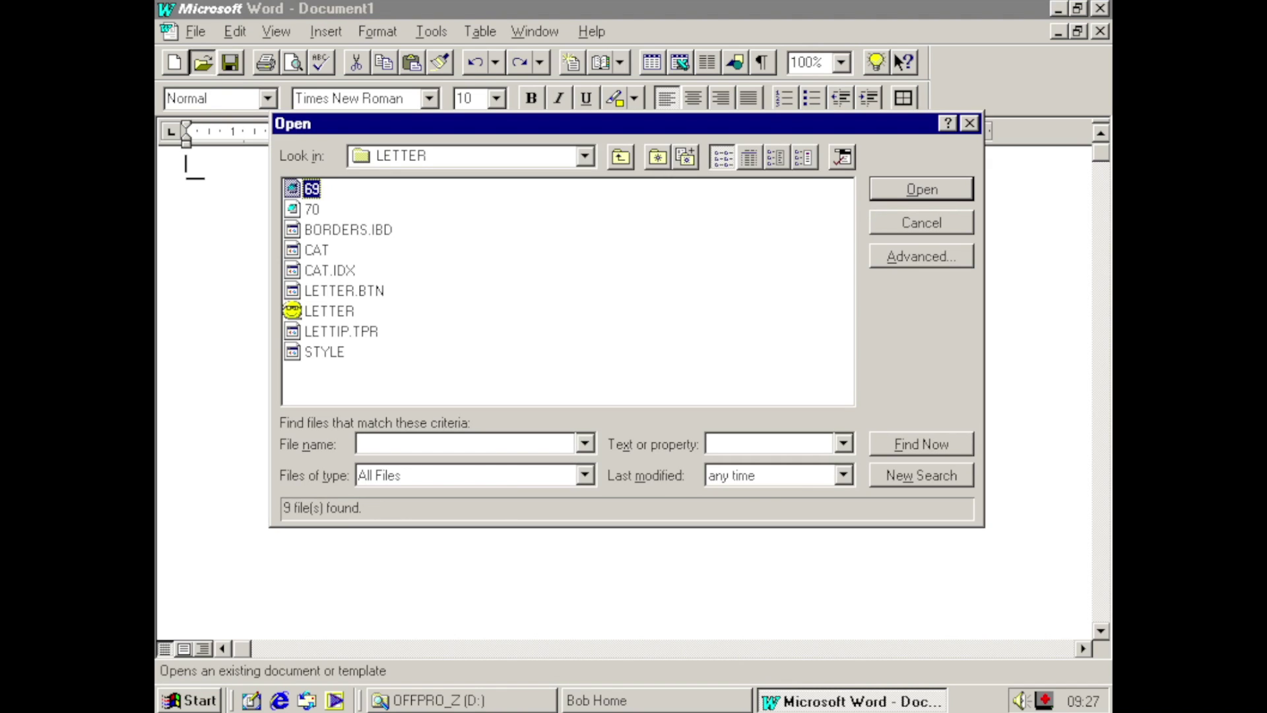
double_click(314, 190)
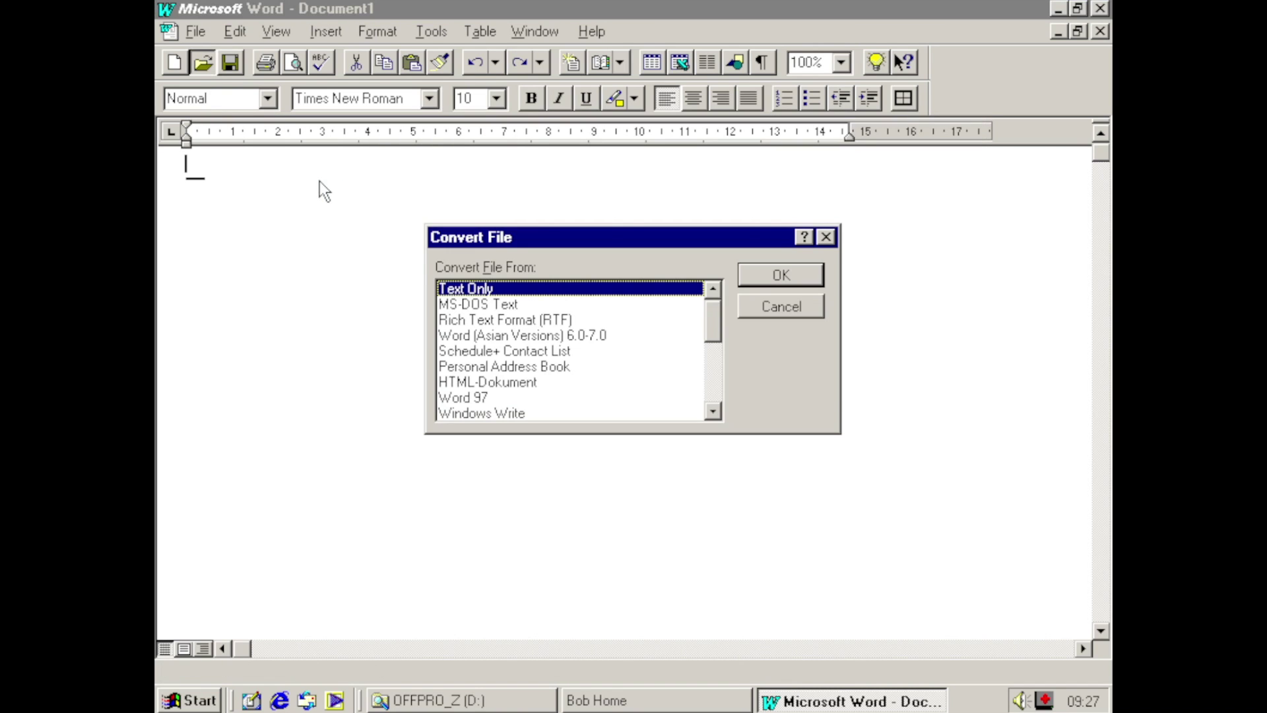
click(766, 280)
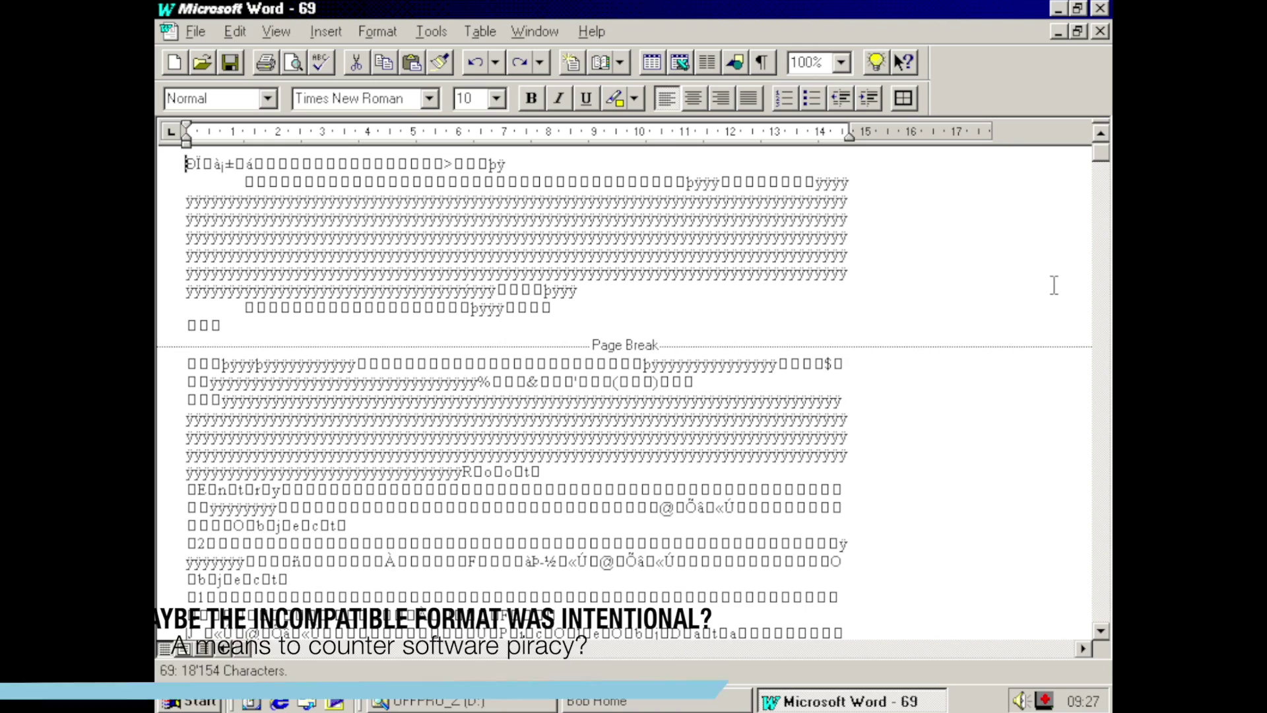
scroll(1056, 286, down, 20)
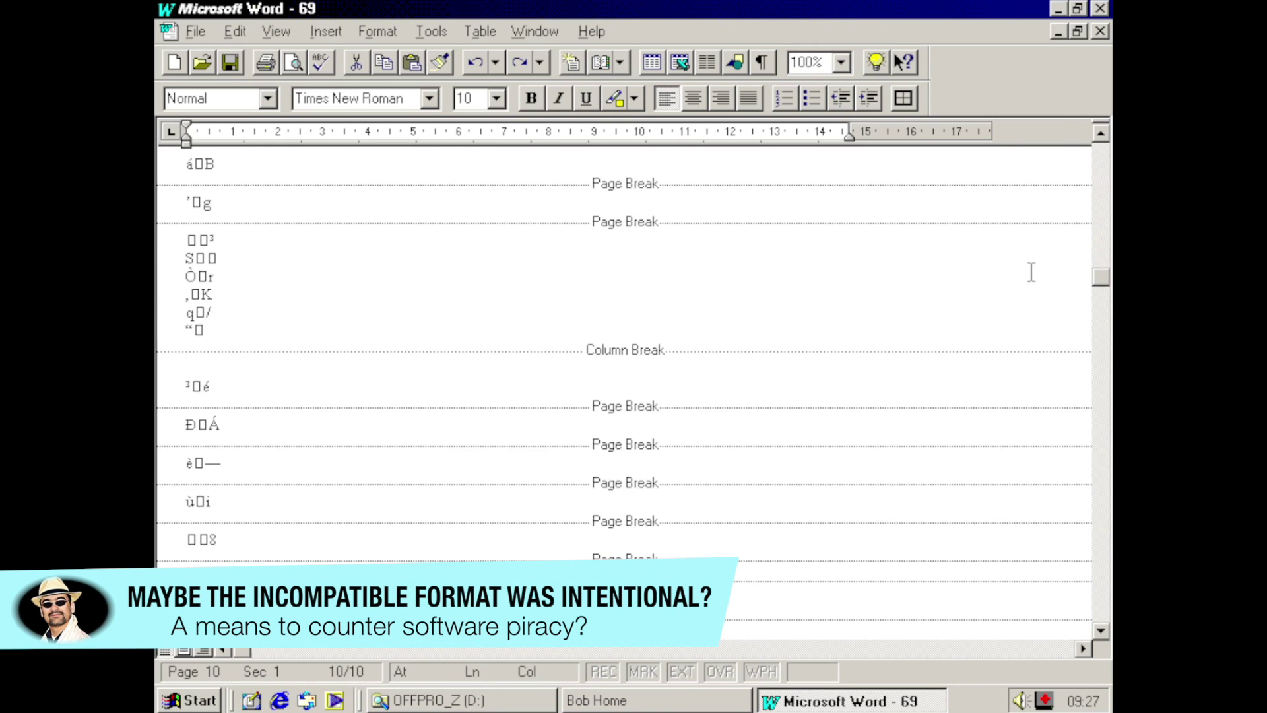
click(1100, 31)
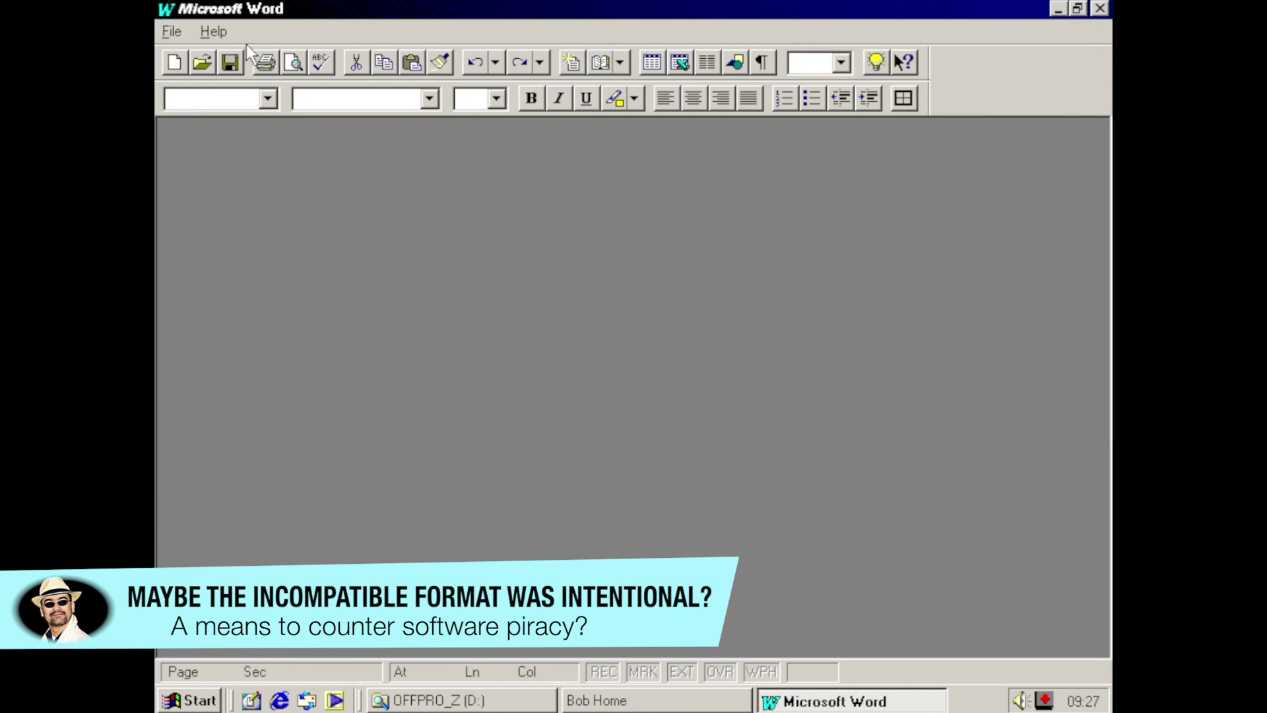
- Try importing file 69 as Word 3.x - 5.x for MS-DOS, which is rejected
click(231, 58)
double_click(308, 190)
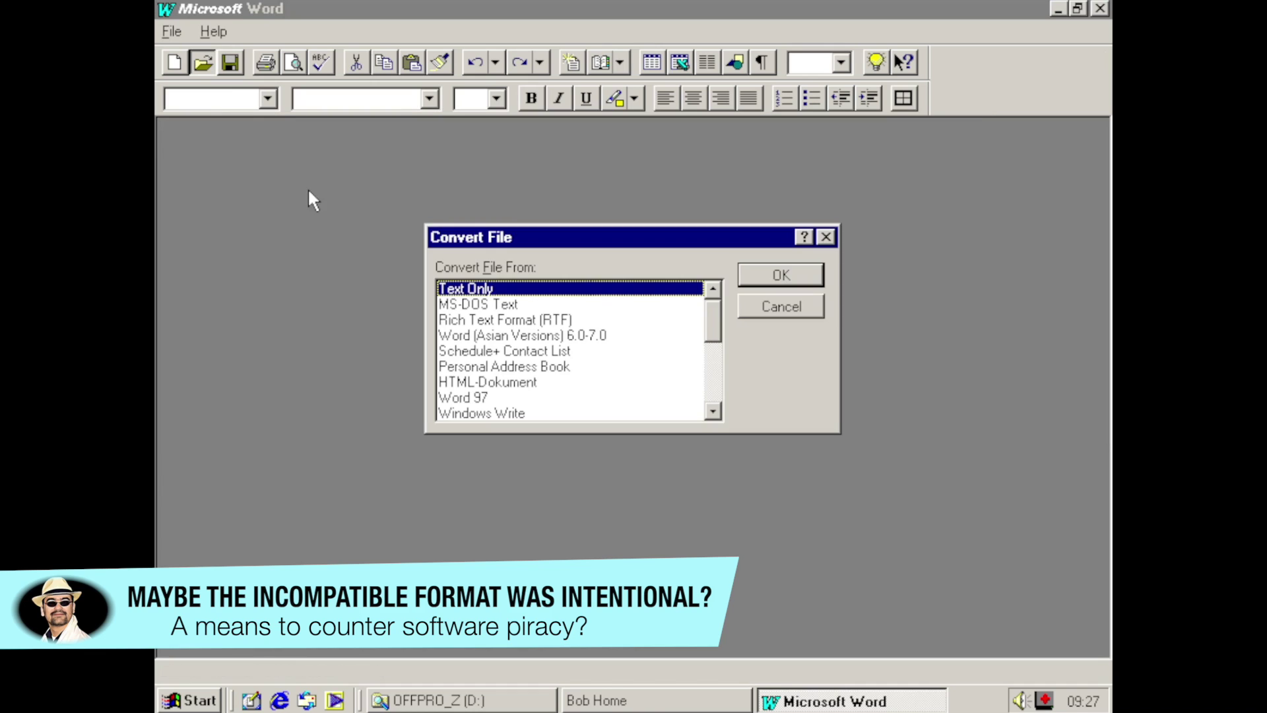
click(722, 381)
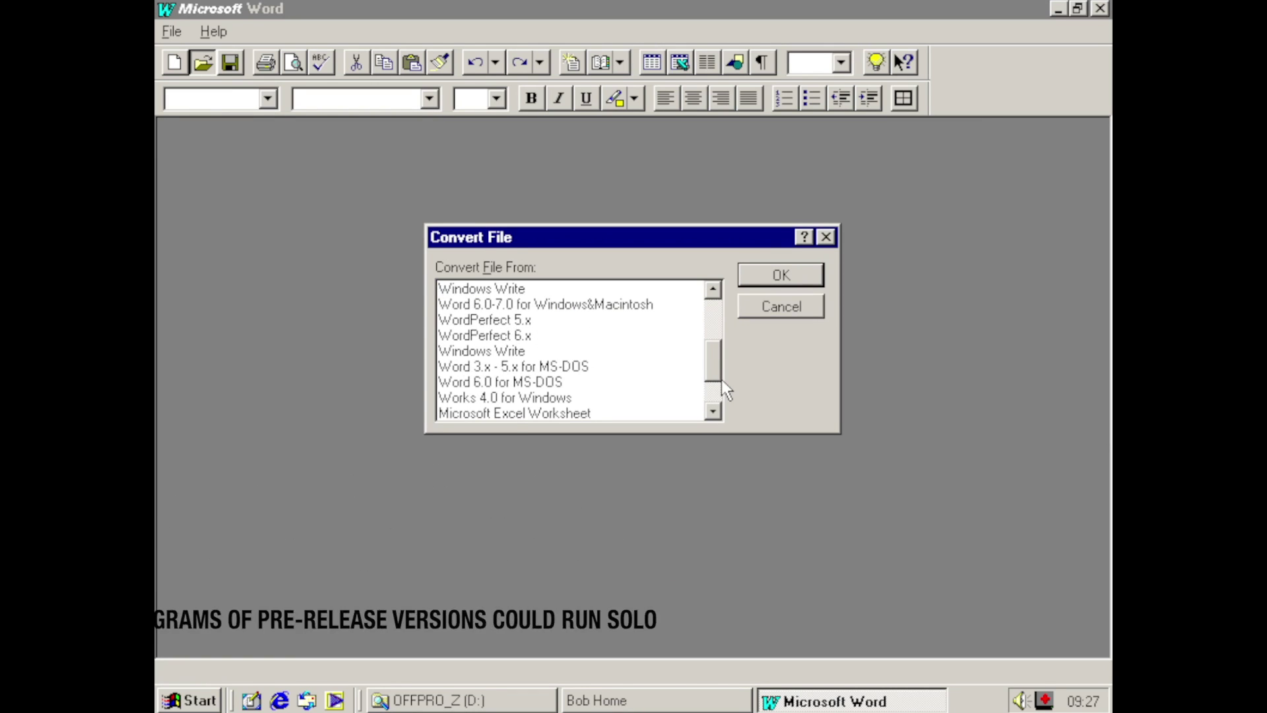
click(566, 368)
click(754, 284)
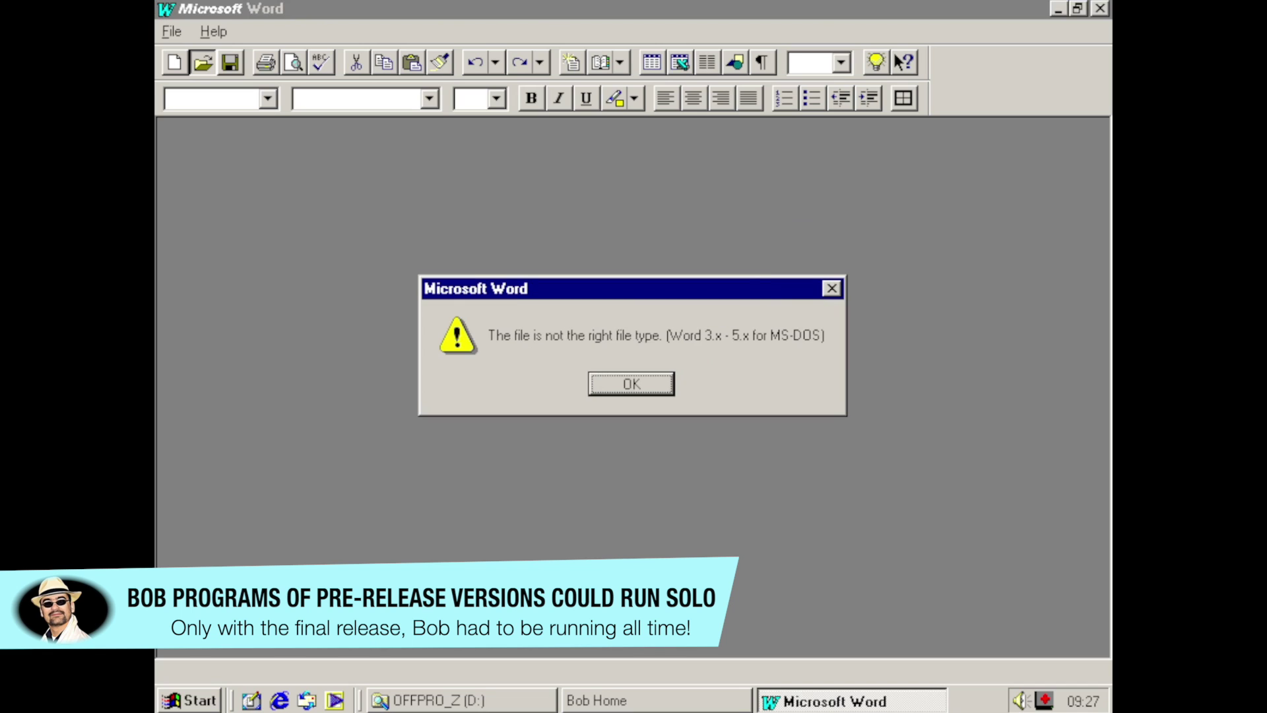
click(632, 384)
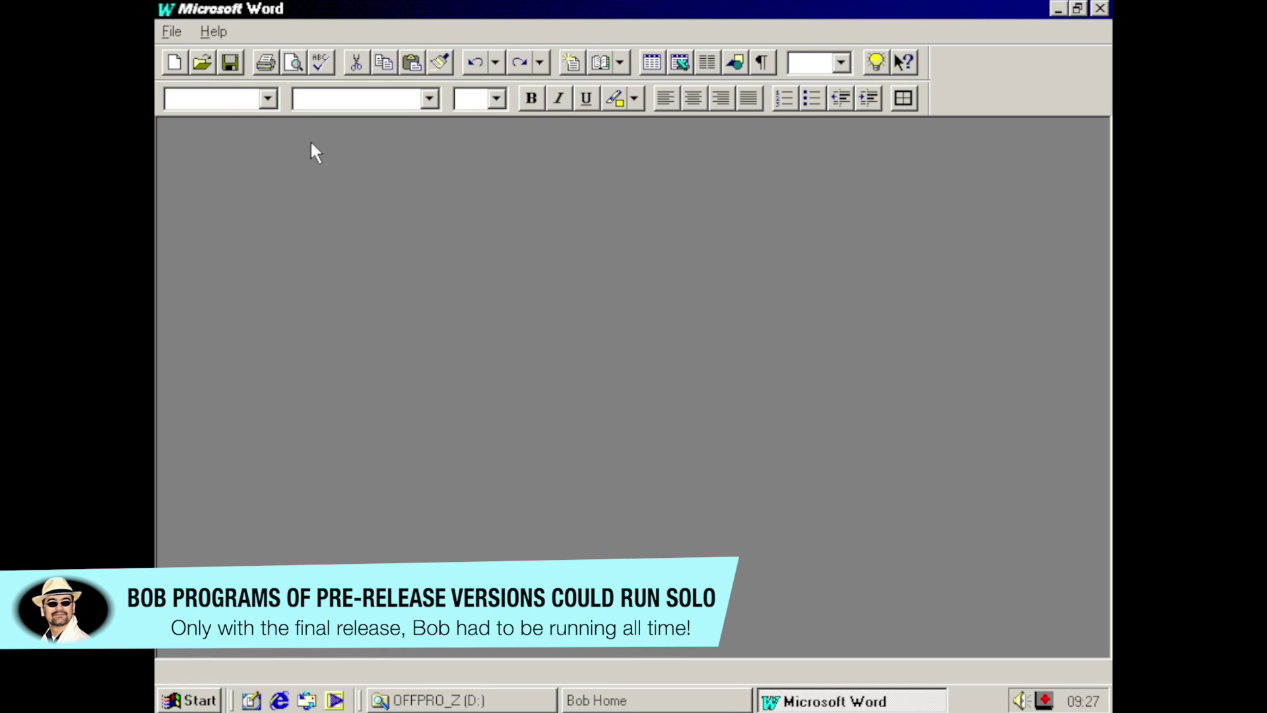
- Import file 69 as Works 4.0 for Windows
click(194, 61)
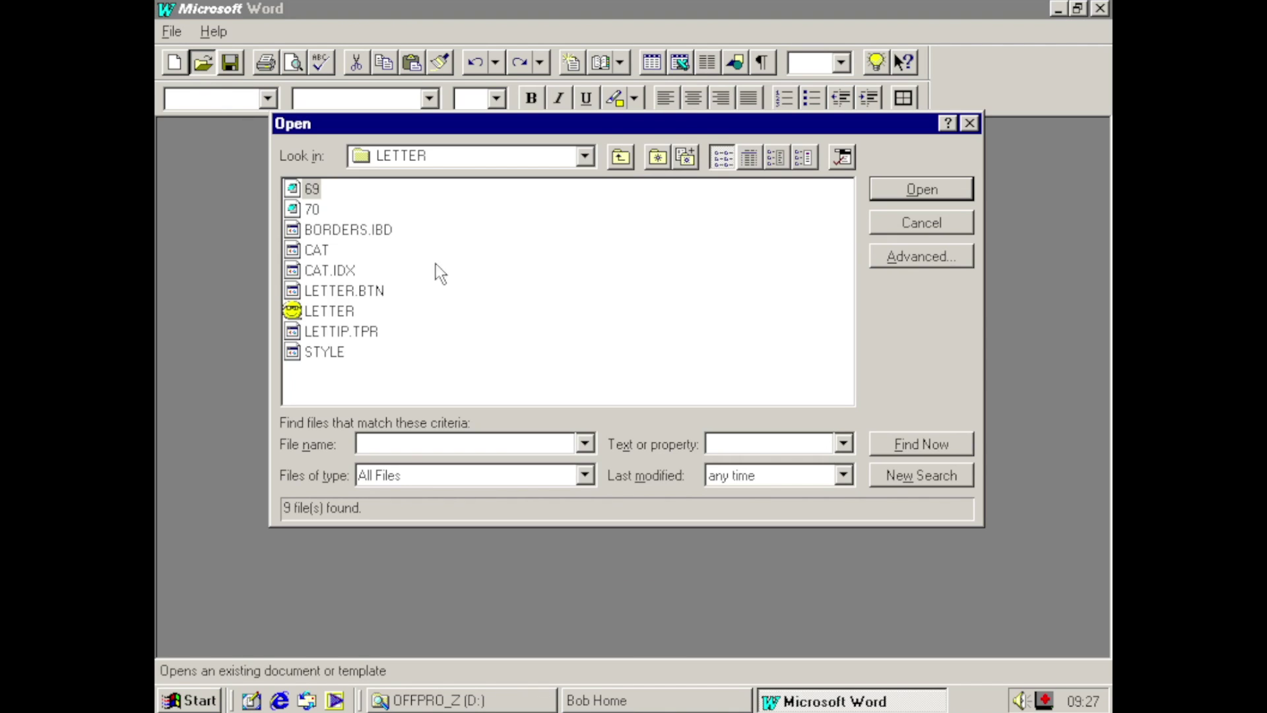
double_click(312, 190)
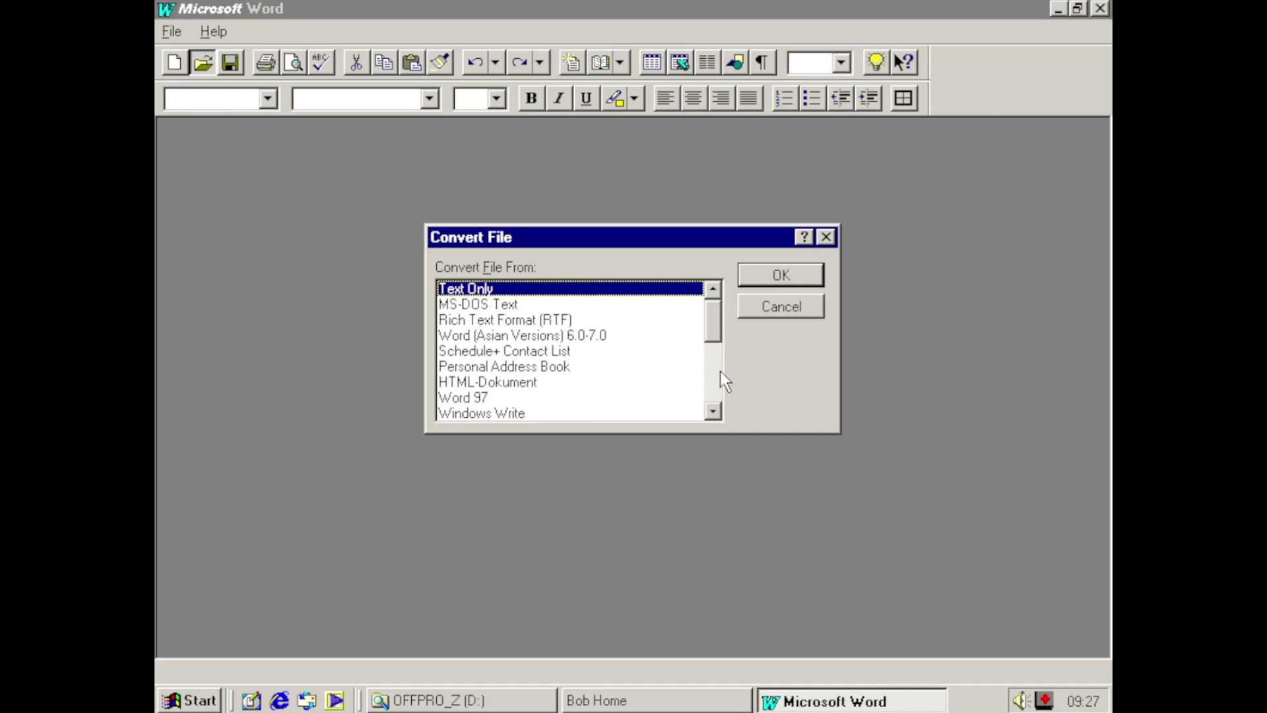
click(722, 375)
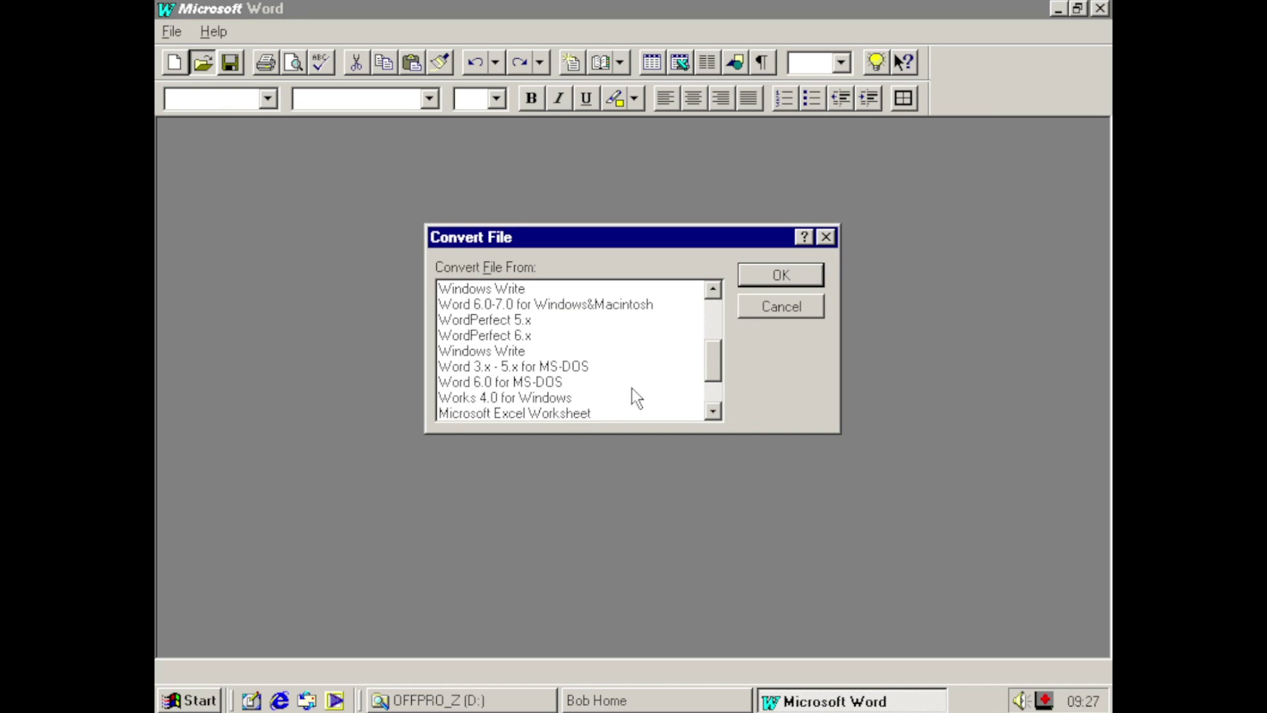
double_click(571, 398)
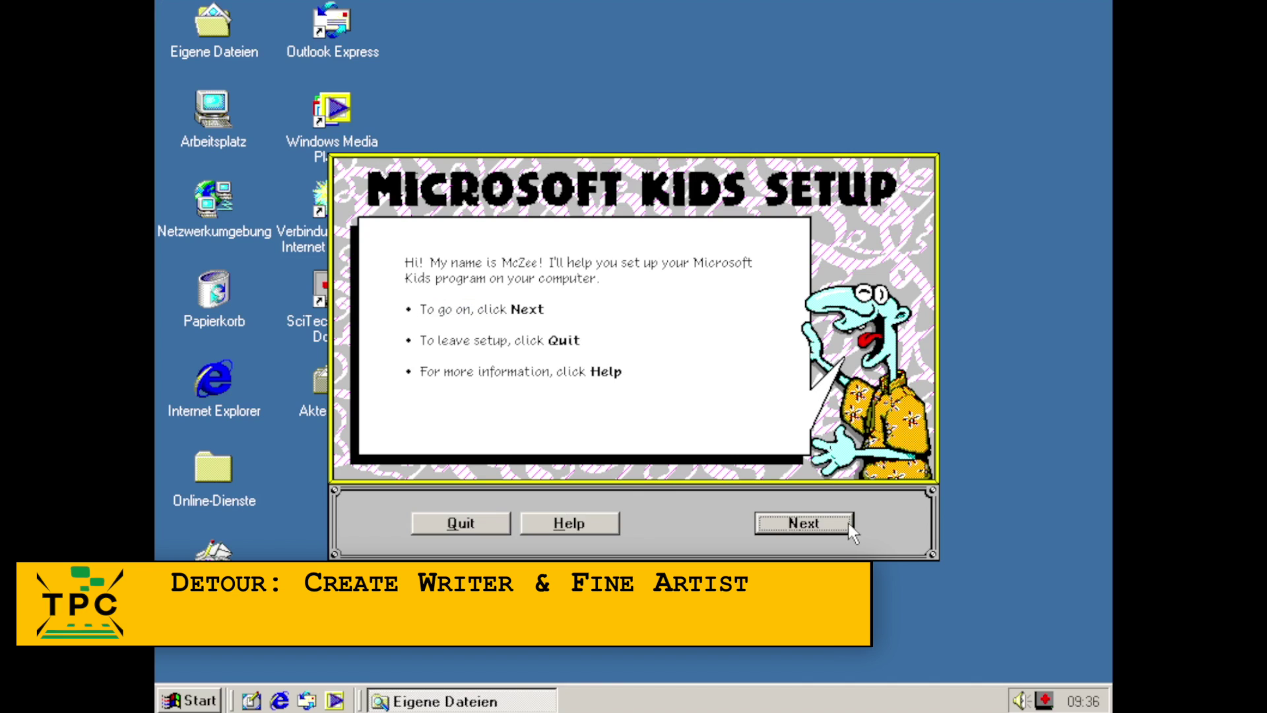
- Complete Microsoft Kids setup with the C: install location and register as a new user
click(845, 523)
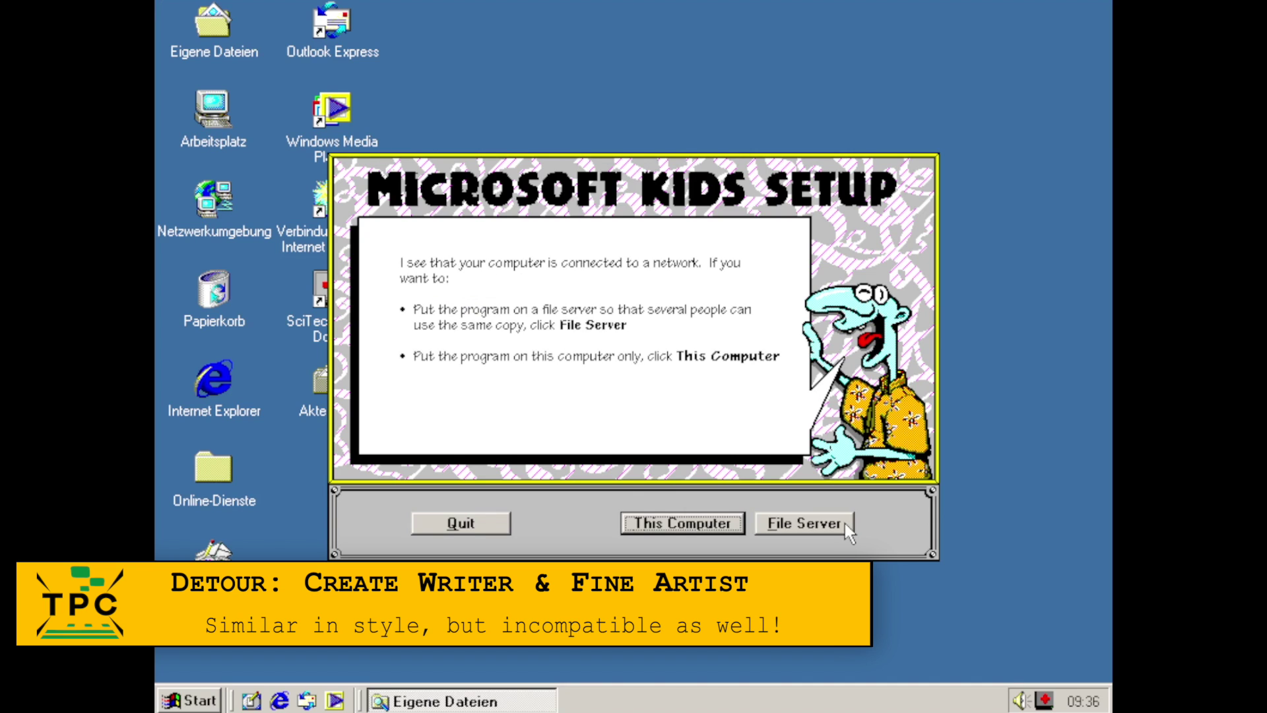
click(724, 522)
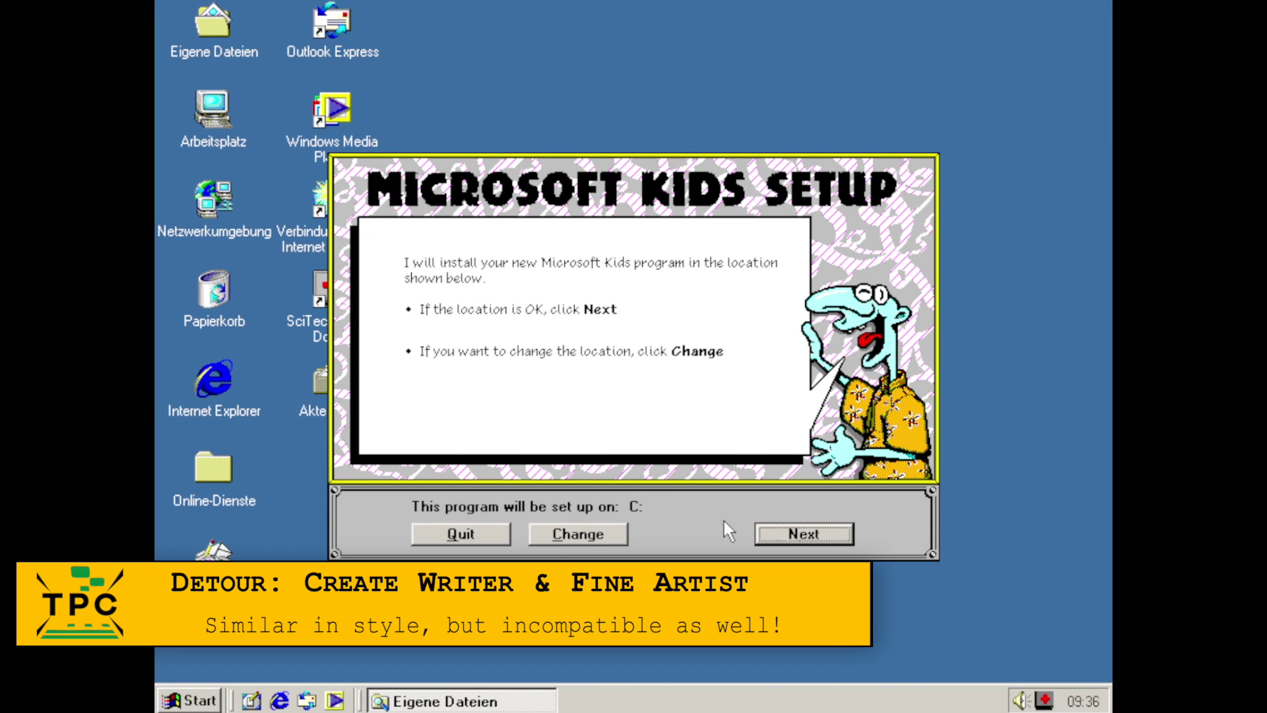
click(818, 535)
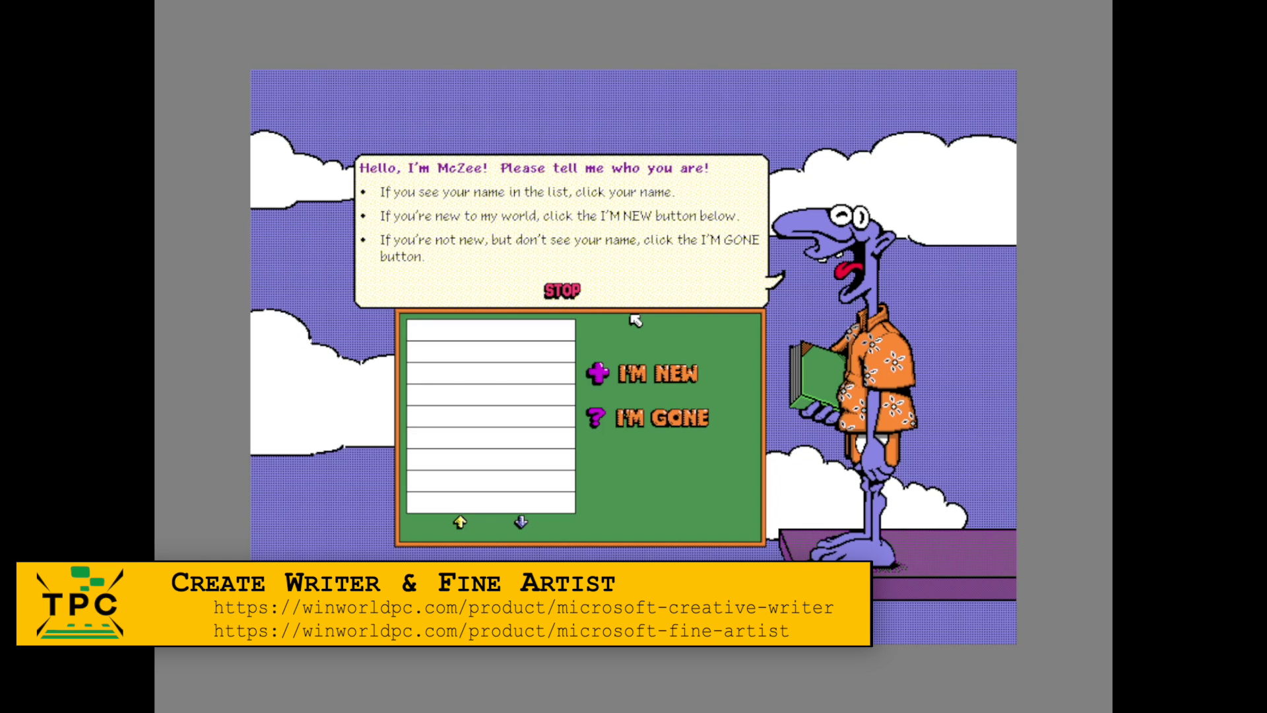
click(623, 385)
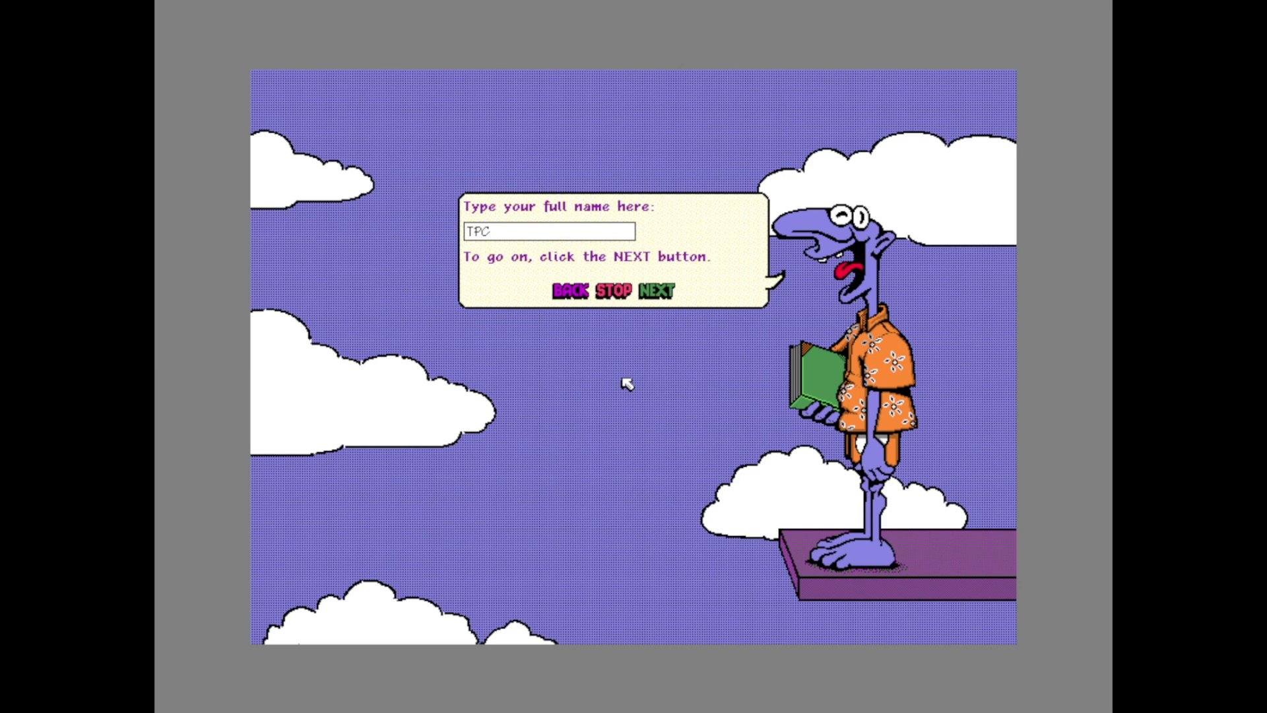
click(656, 292)
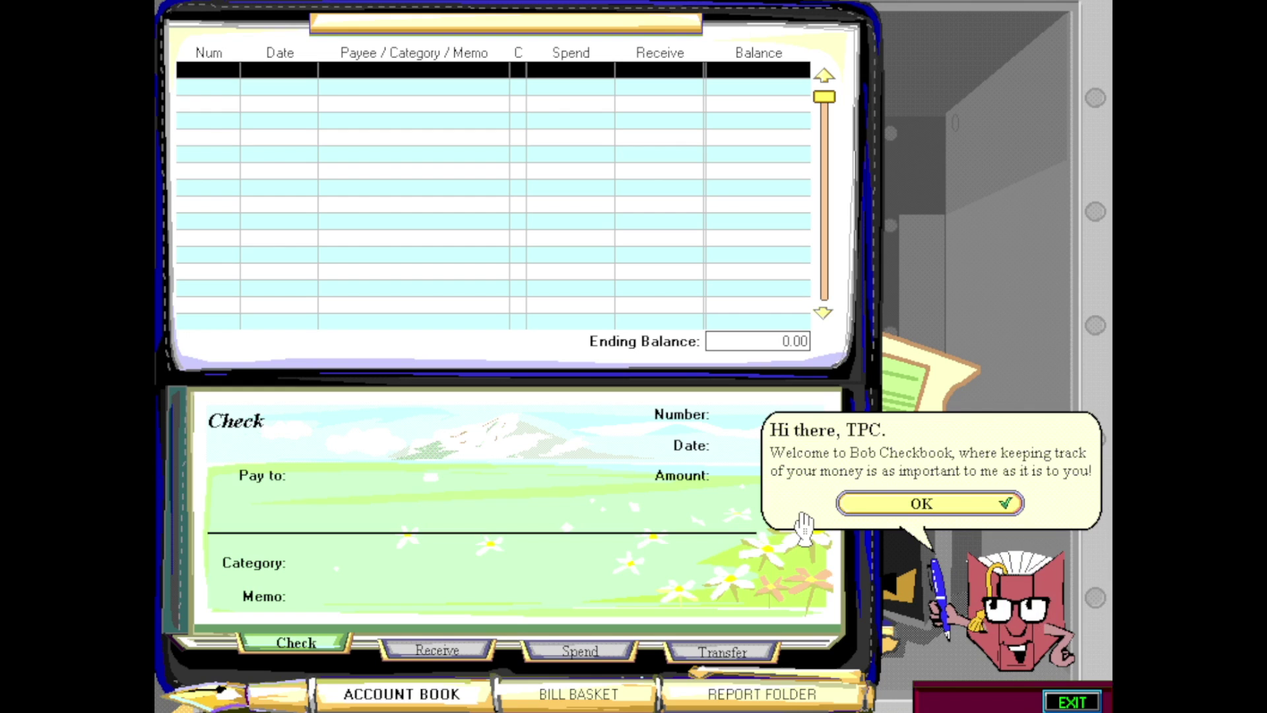
- Dismiss Bob Checkbook's welcome and tip, then start the Account Book tour
click(867, 507)
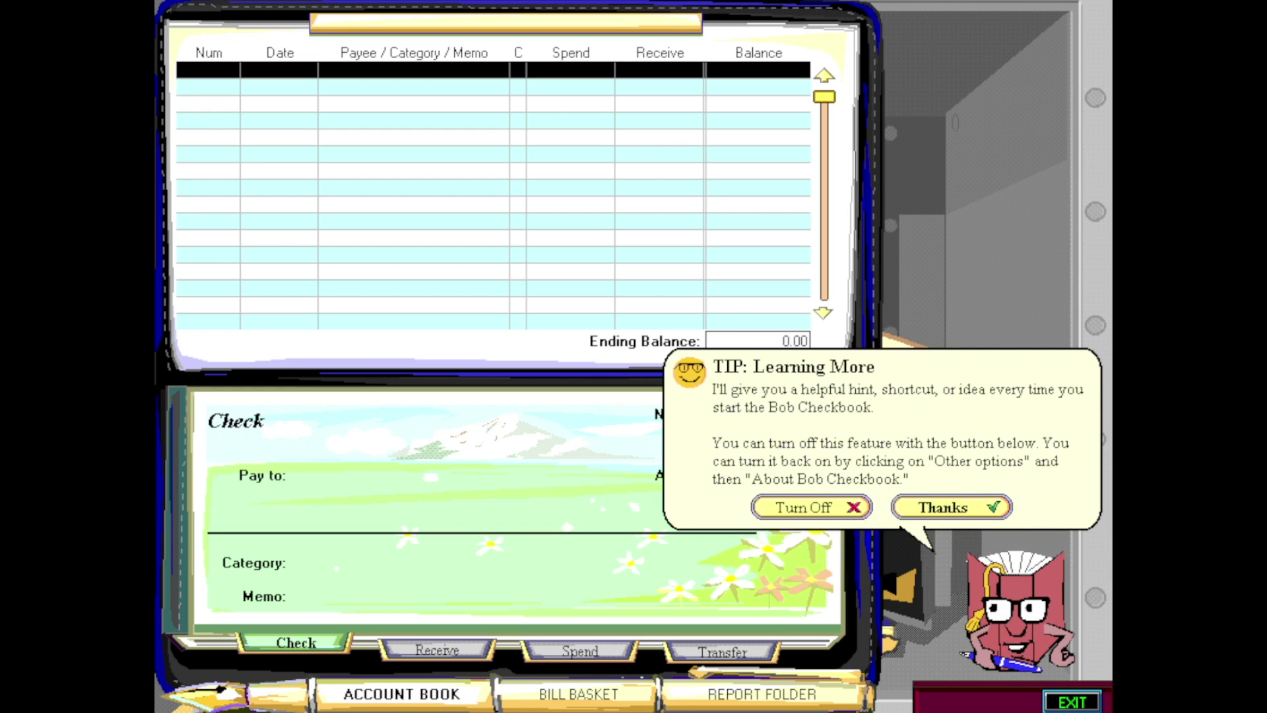
click(911, 508)
click(1000, 507)
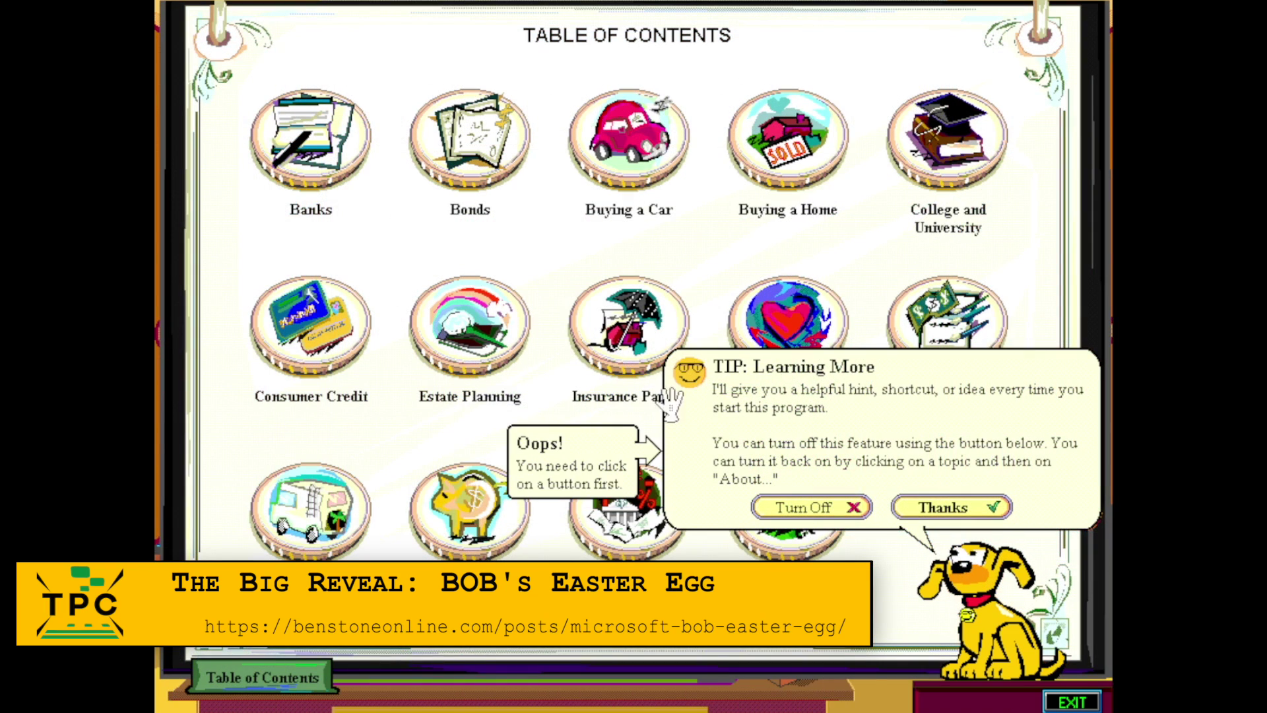
- Build a new Your Home list named 'Rover's Awesome All-Stars'
click(944, 507)
click(799, 525)
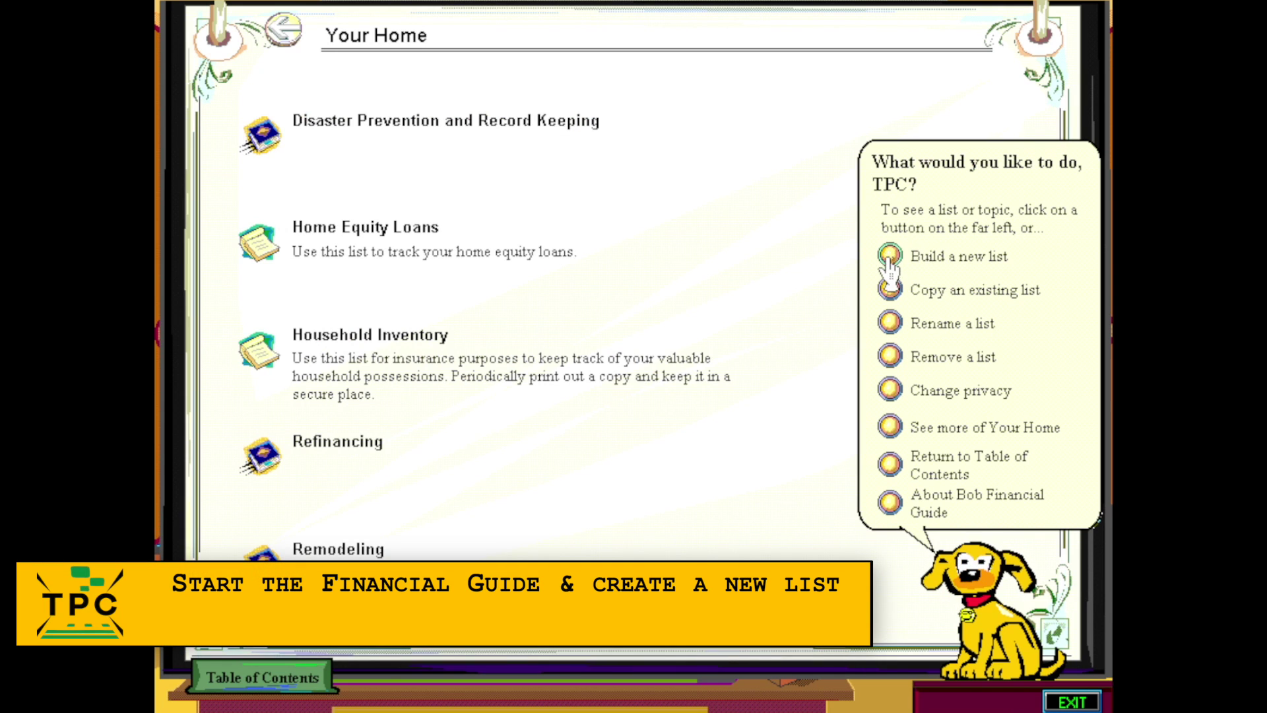
click(890, 257)
text(Rover's Awesome All-Stars)
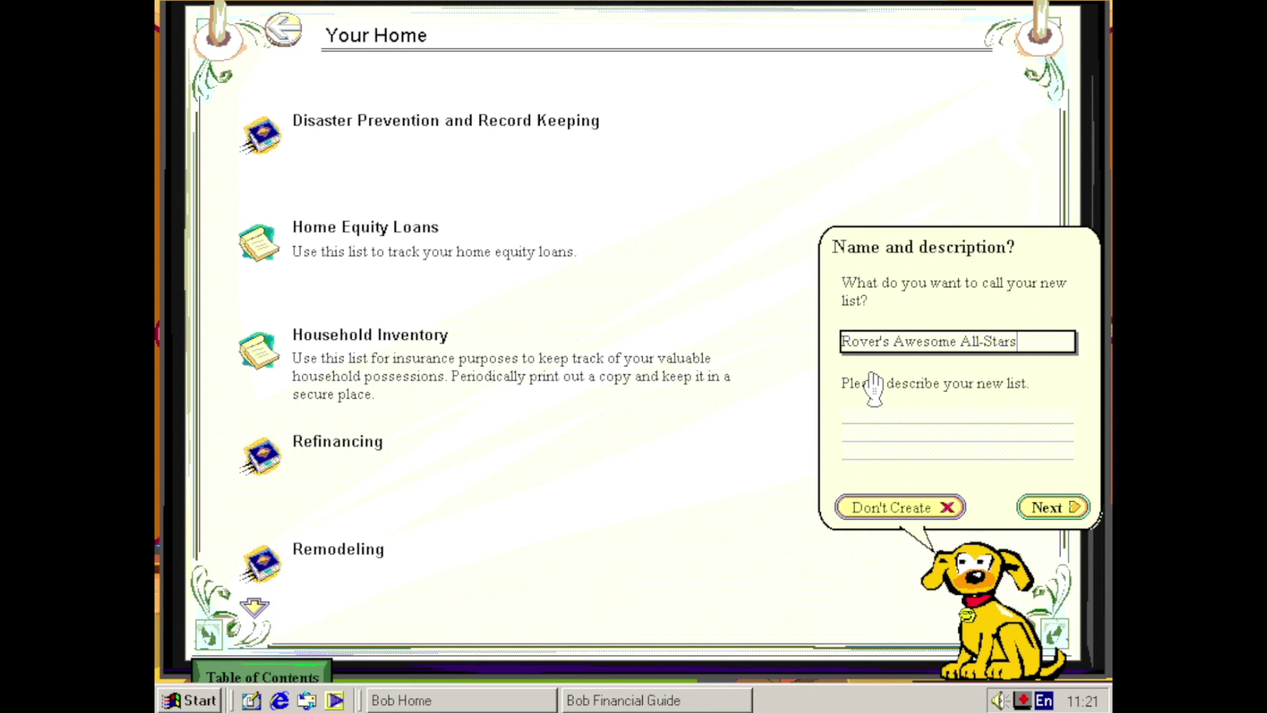
key(Return)
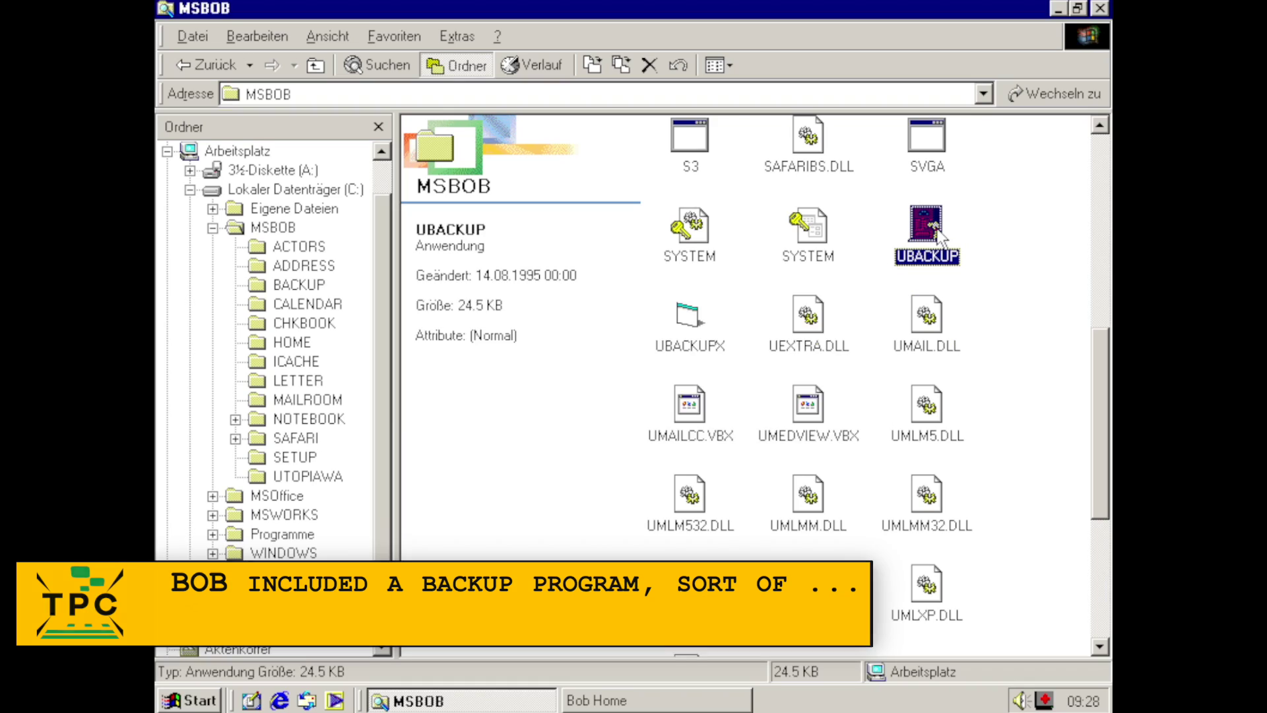
double_click(938, 235)
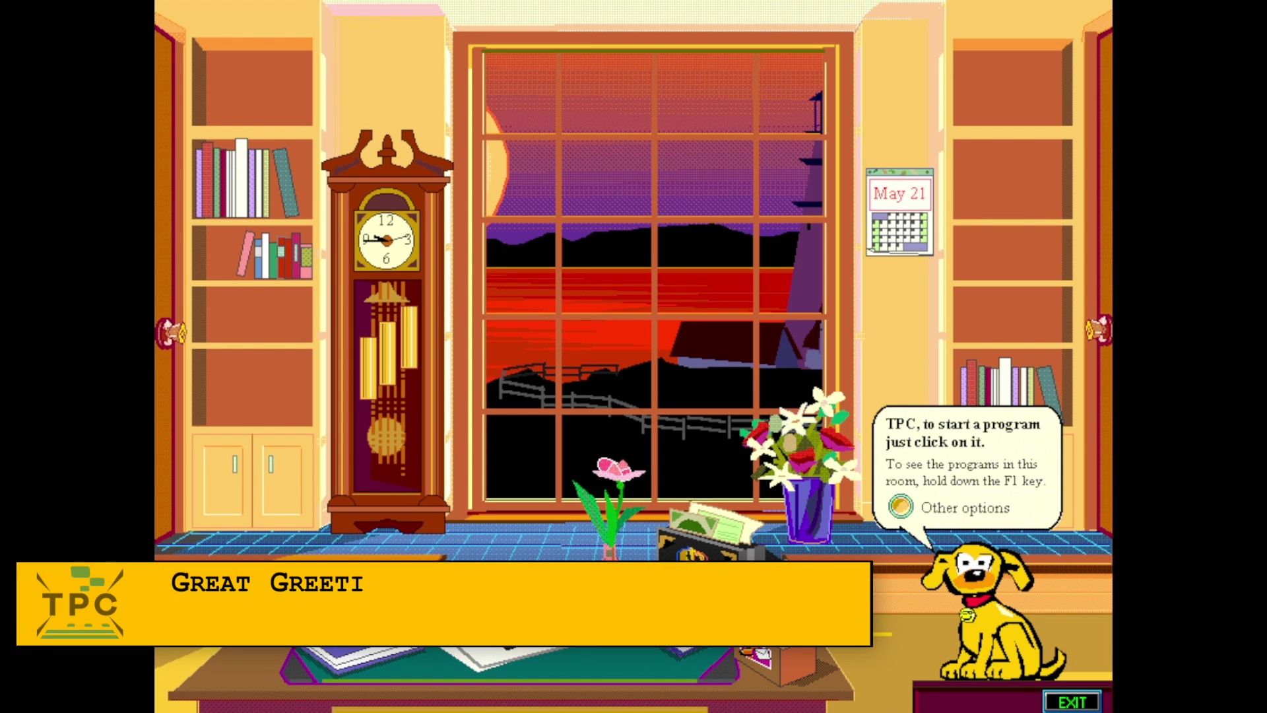
- Install Great Greetings from the floppy in drive A: and launch it
click(937, 514)
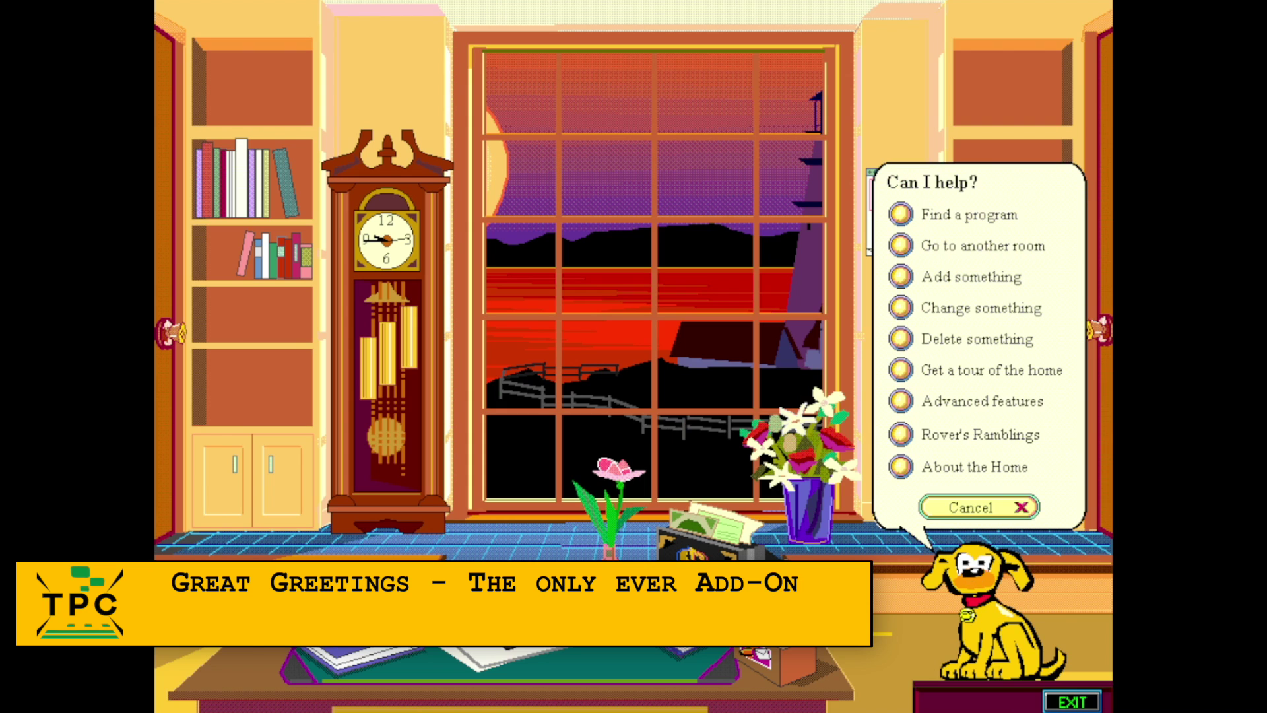
click(899, 278)
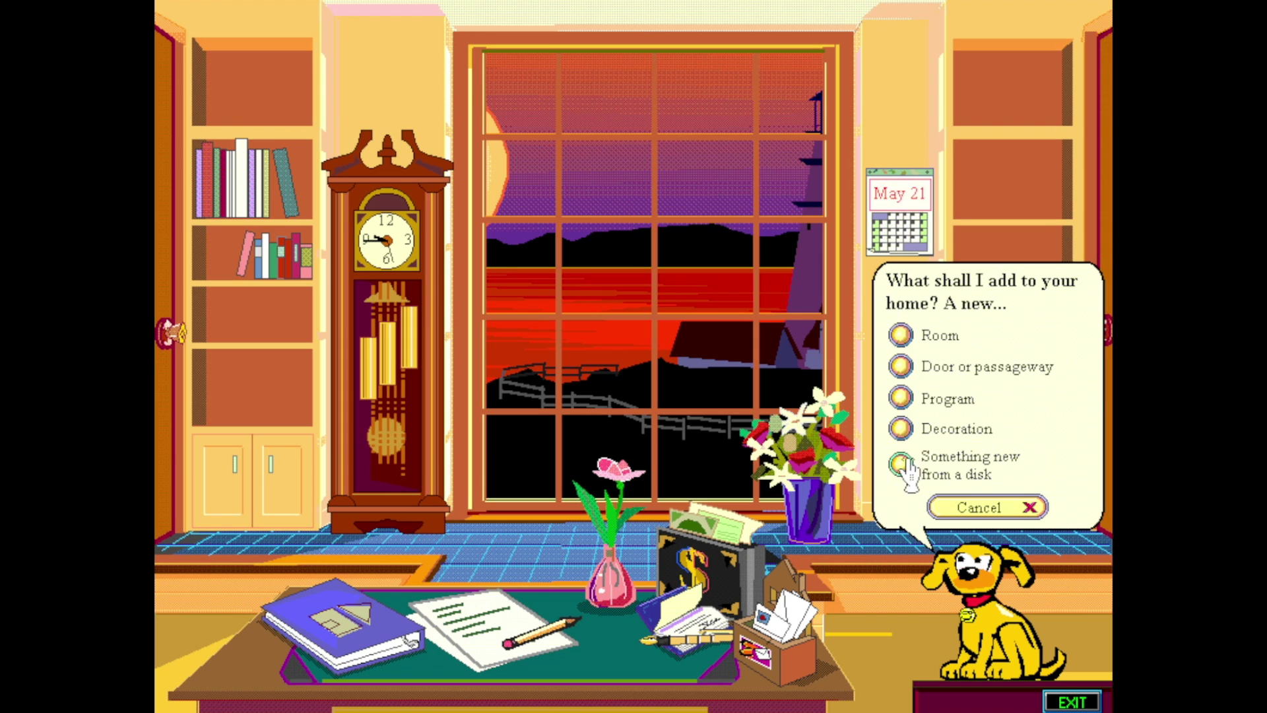
click(903, 467)
click(857, 383)
click(995, 508)
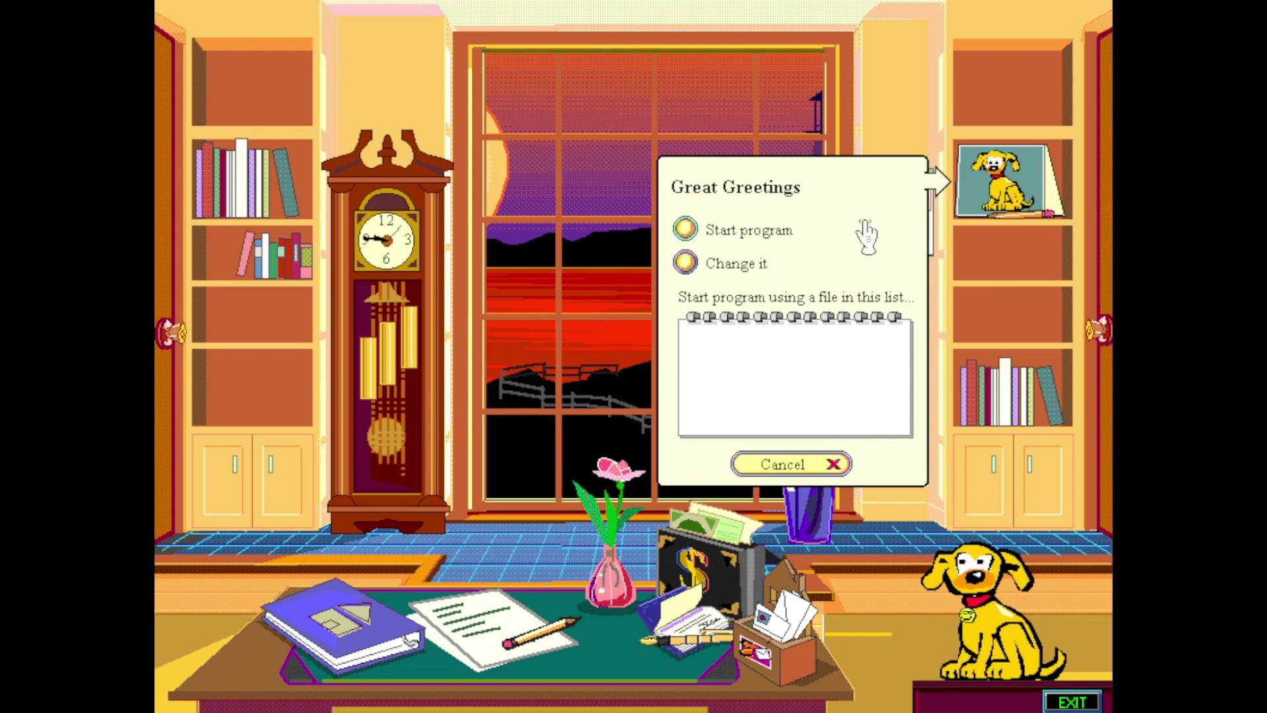
click(685, 229)
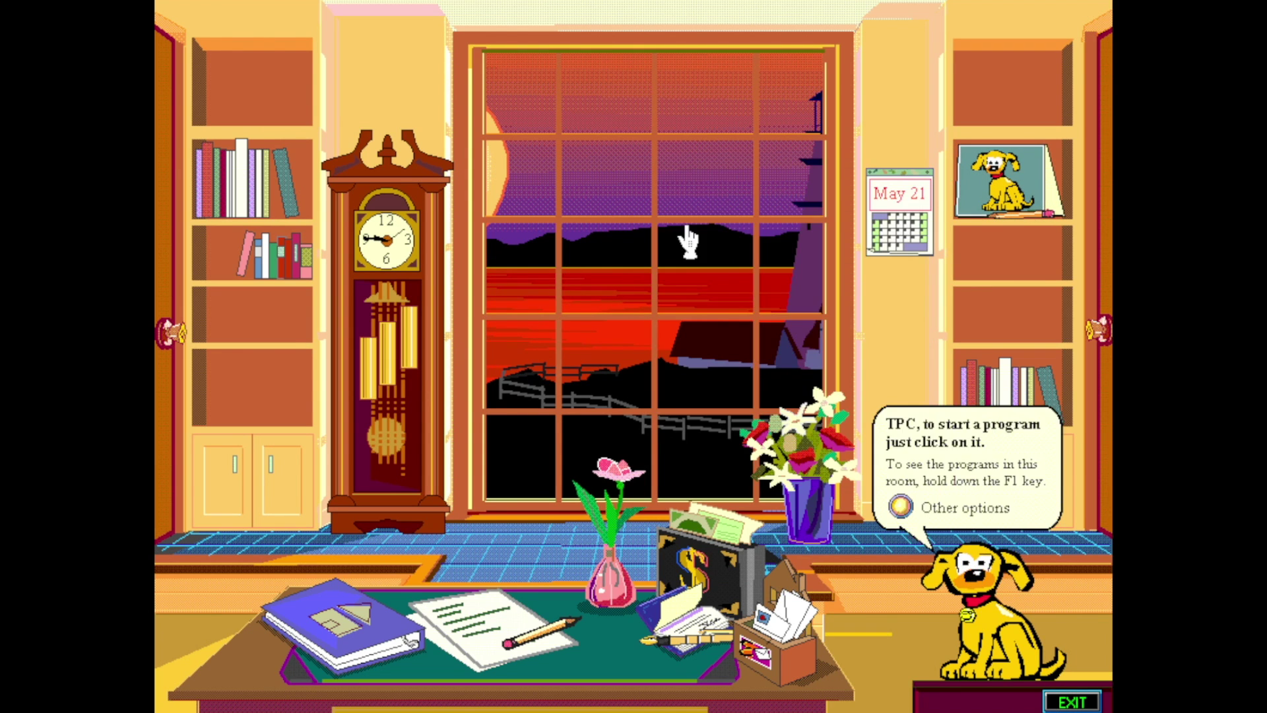
click(687, 227)
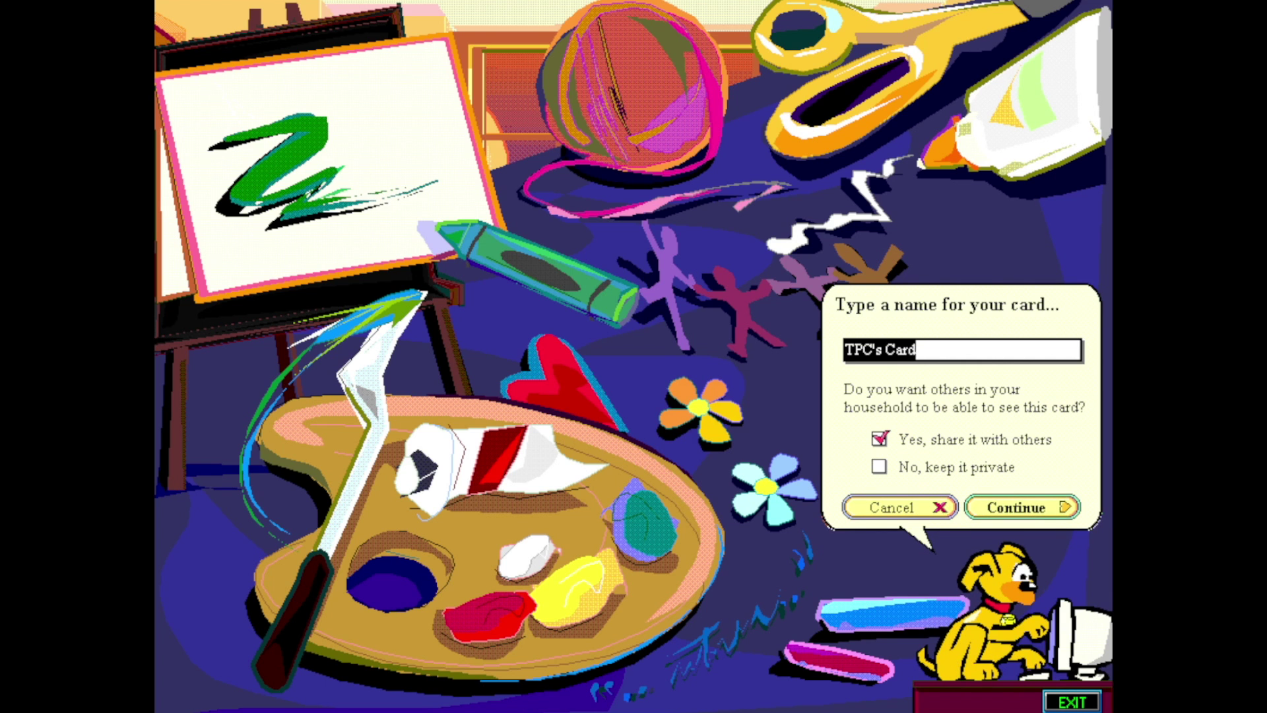
- Choose a Halloween card and keep the Traditional style after previewing Casual and Fun
click(975, 499)
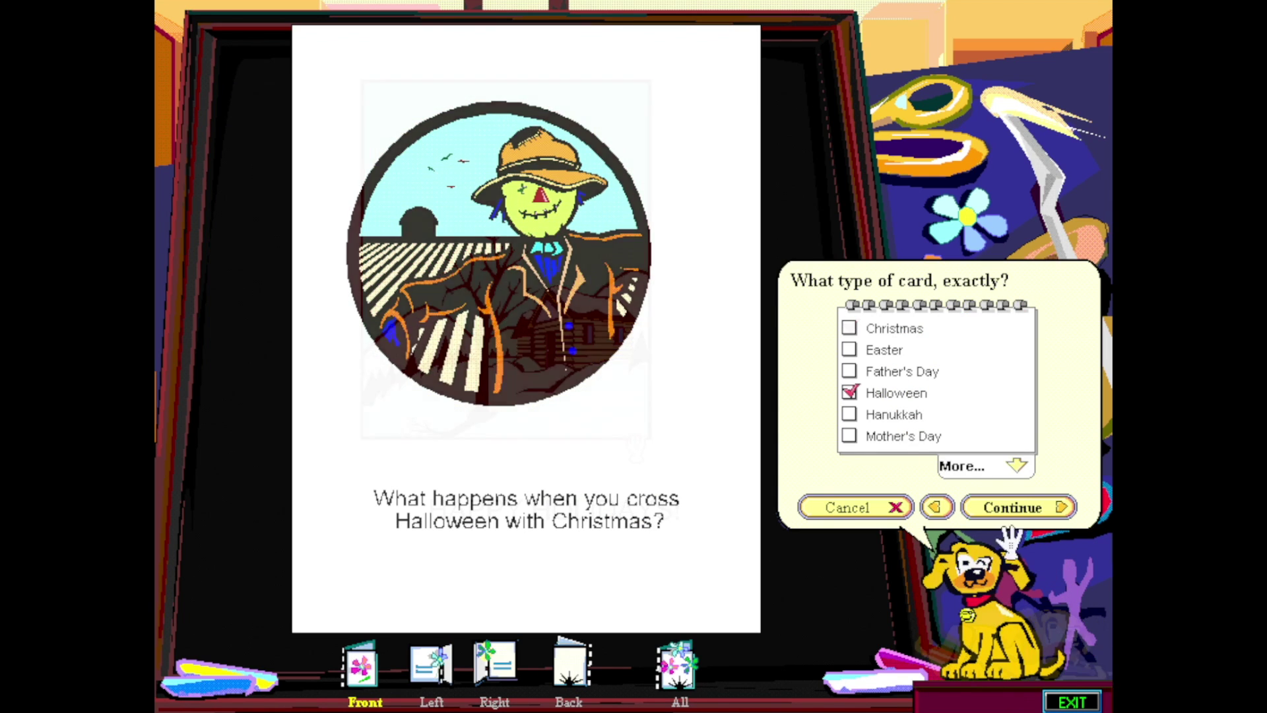
key(Return)
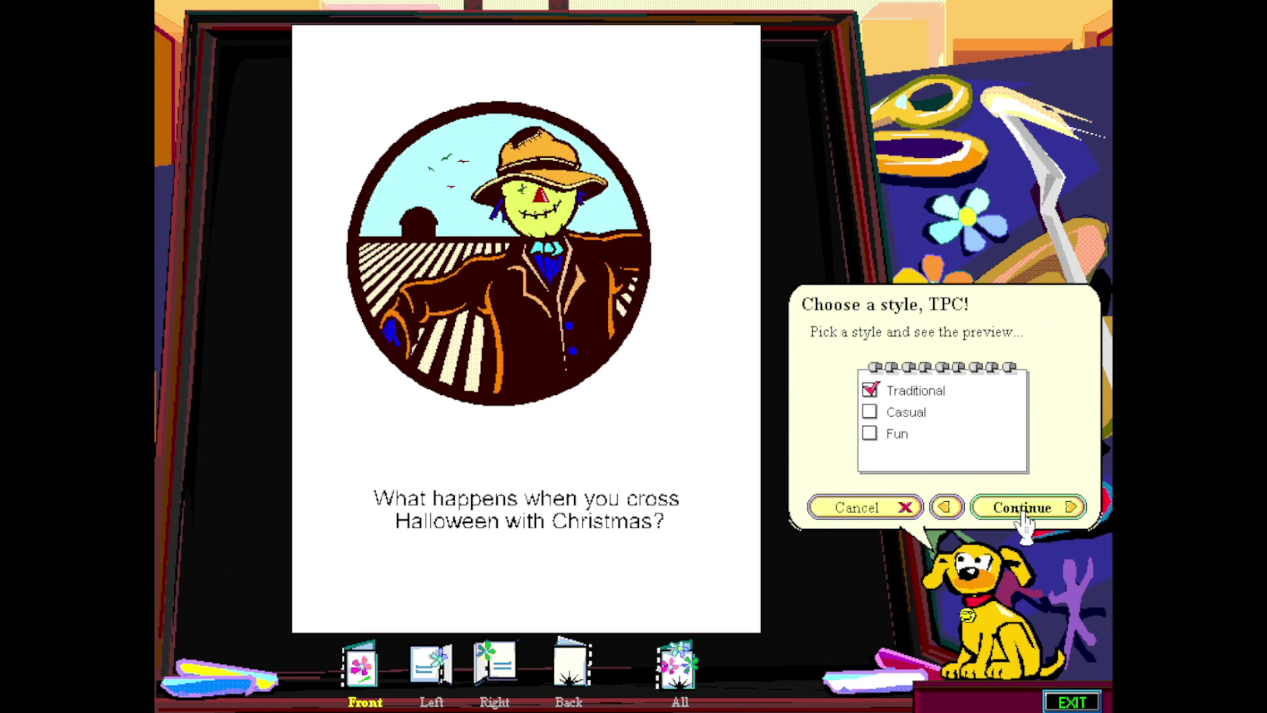
click(888, 412)
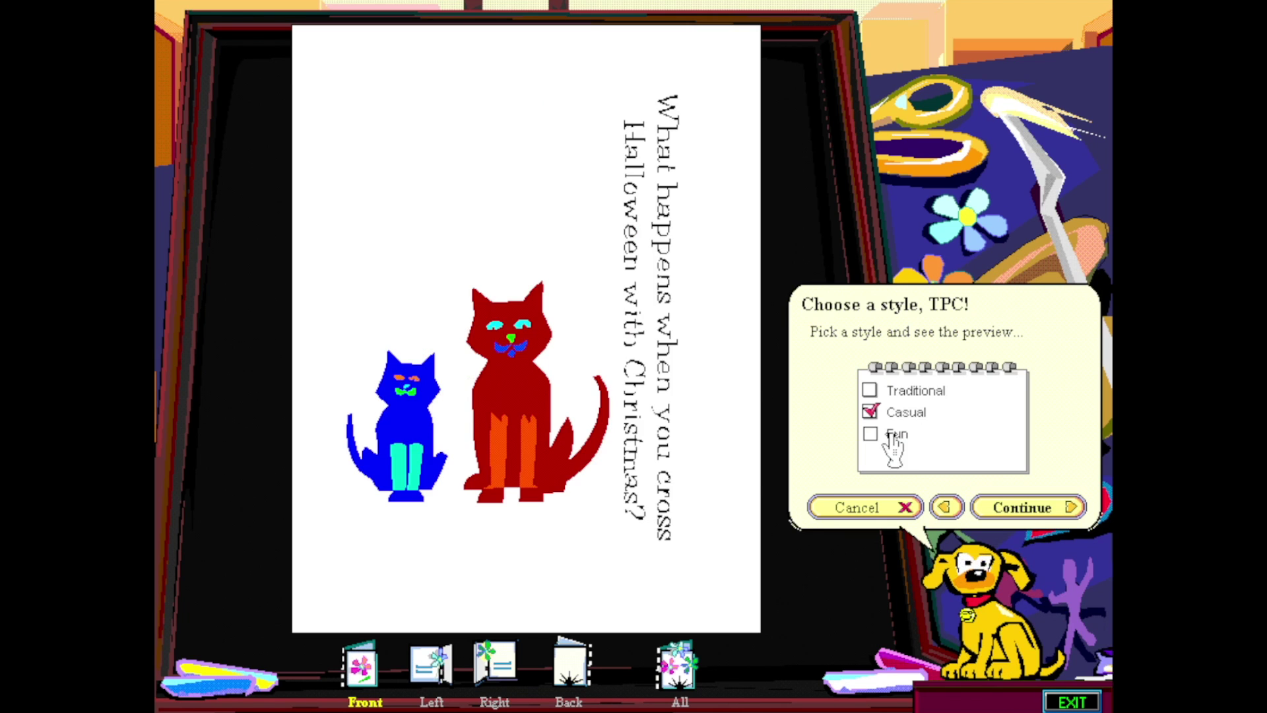
key(Up)
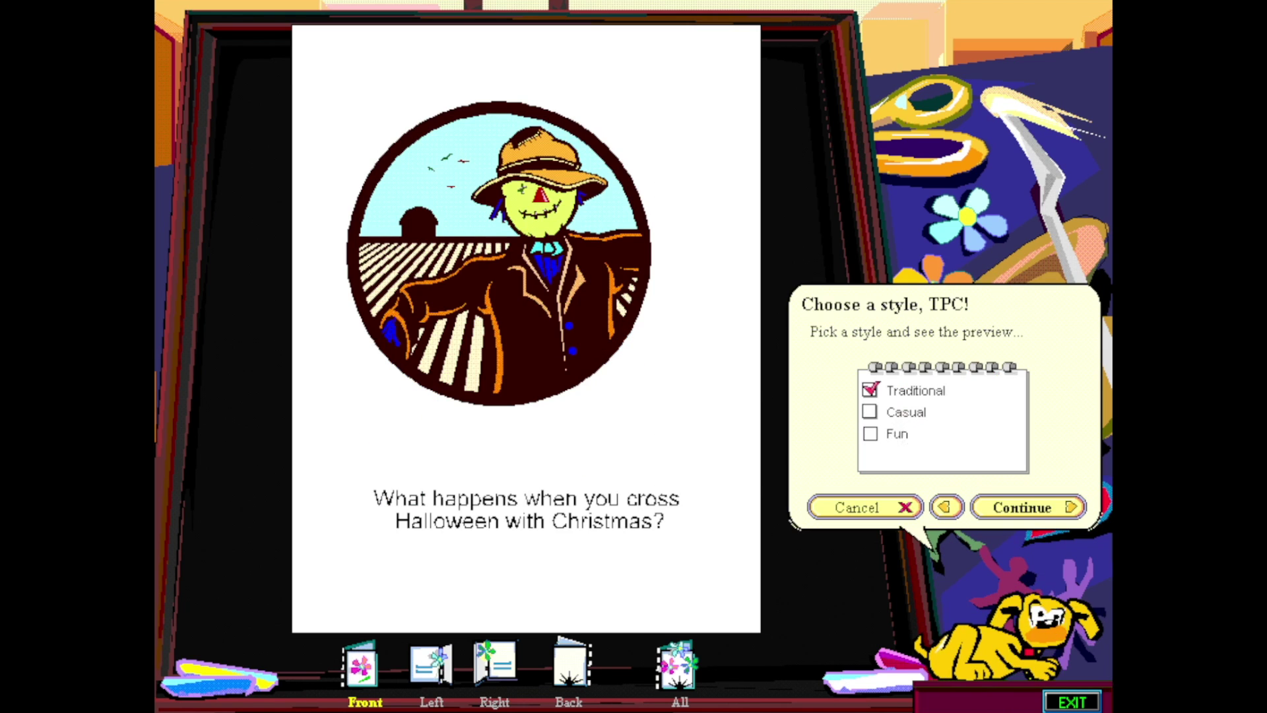
click(890, 435)
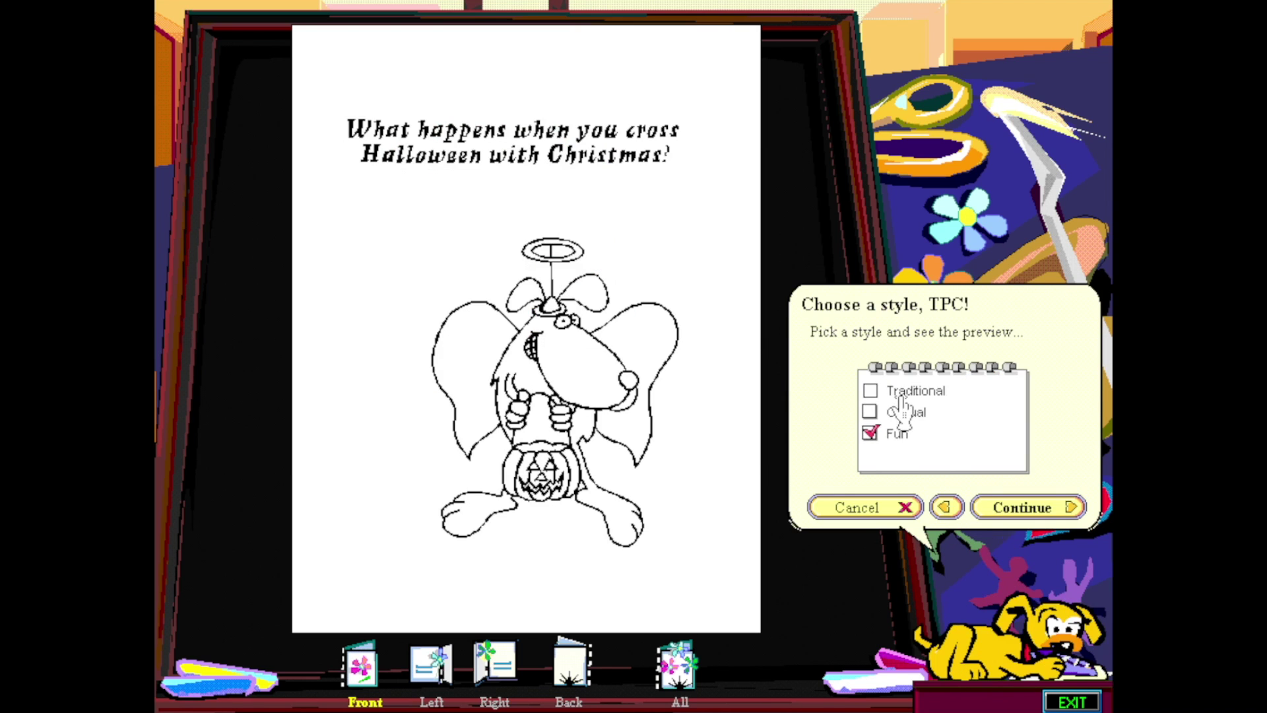
click(893, 412)
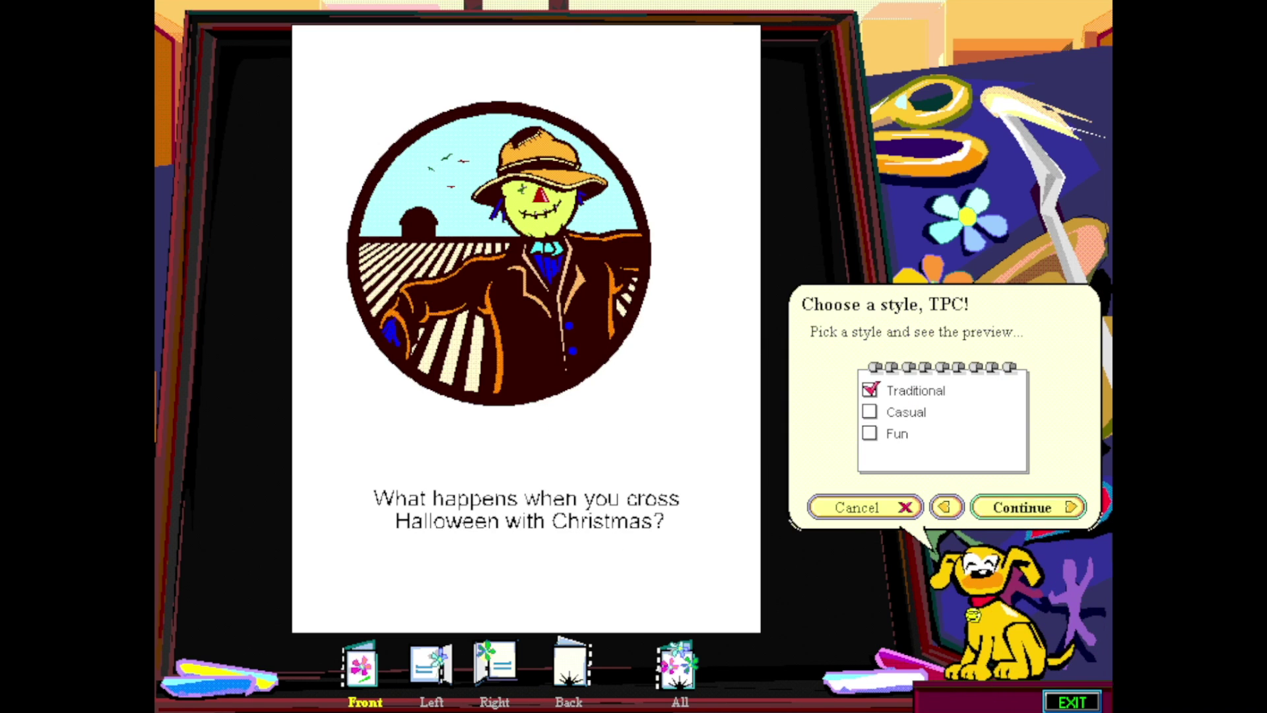
key(Return)
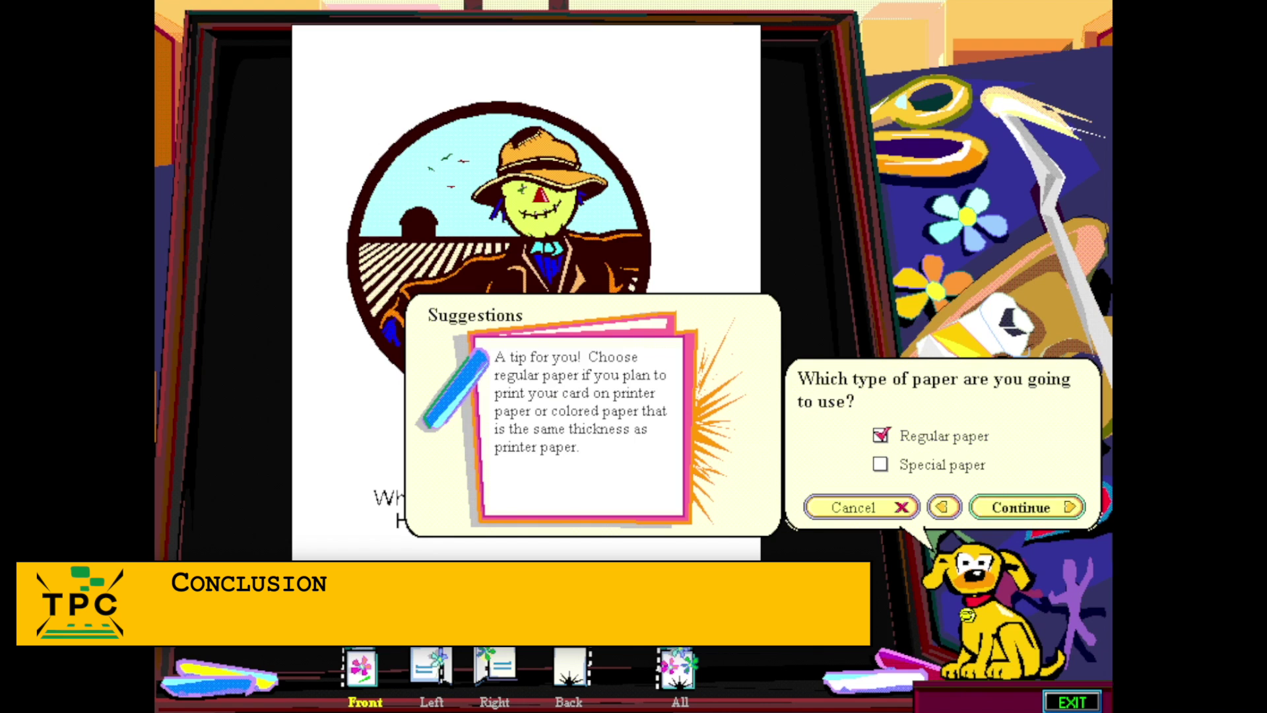
- Keep regular paper, side fold and the scarecrow picture, then clear the cover greeting
click(1021, 507)
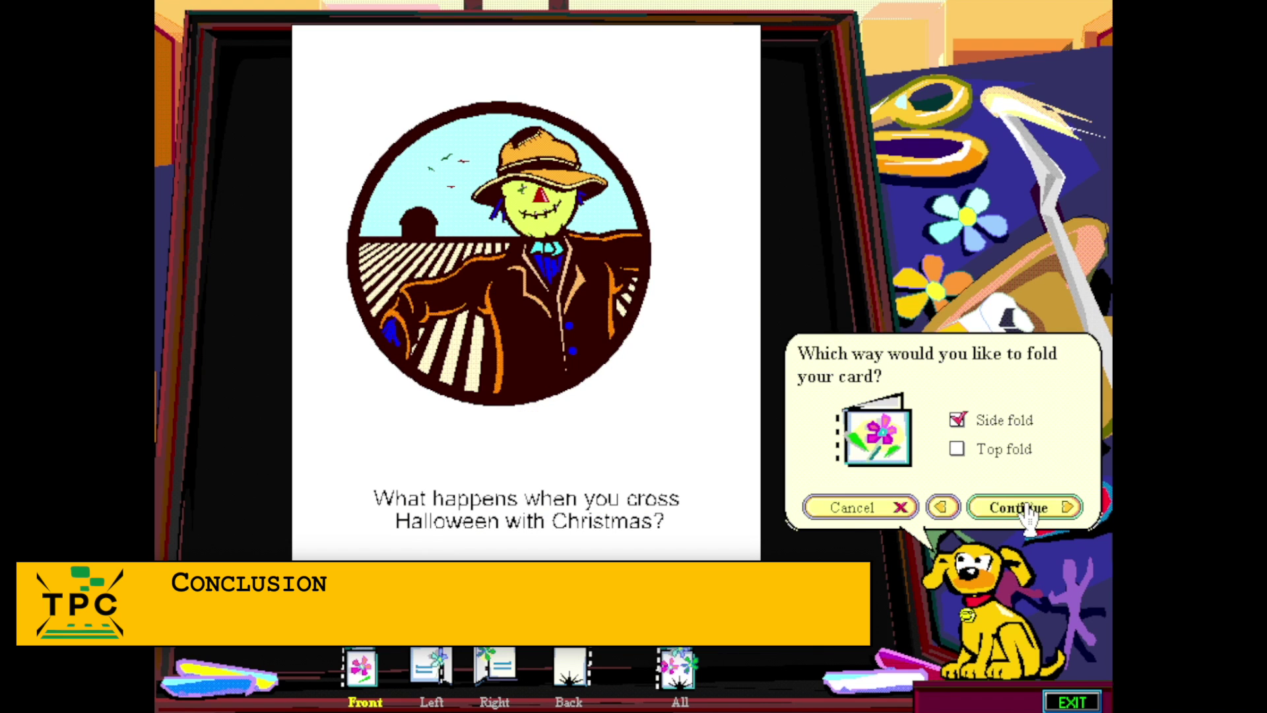
click(957, 450)
key(Return)
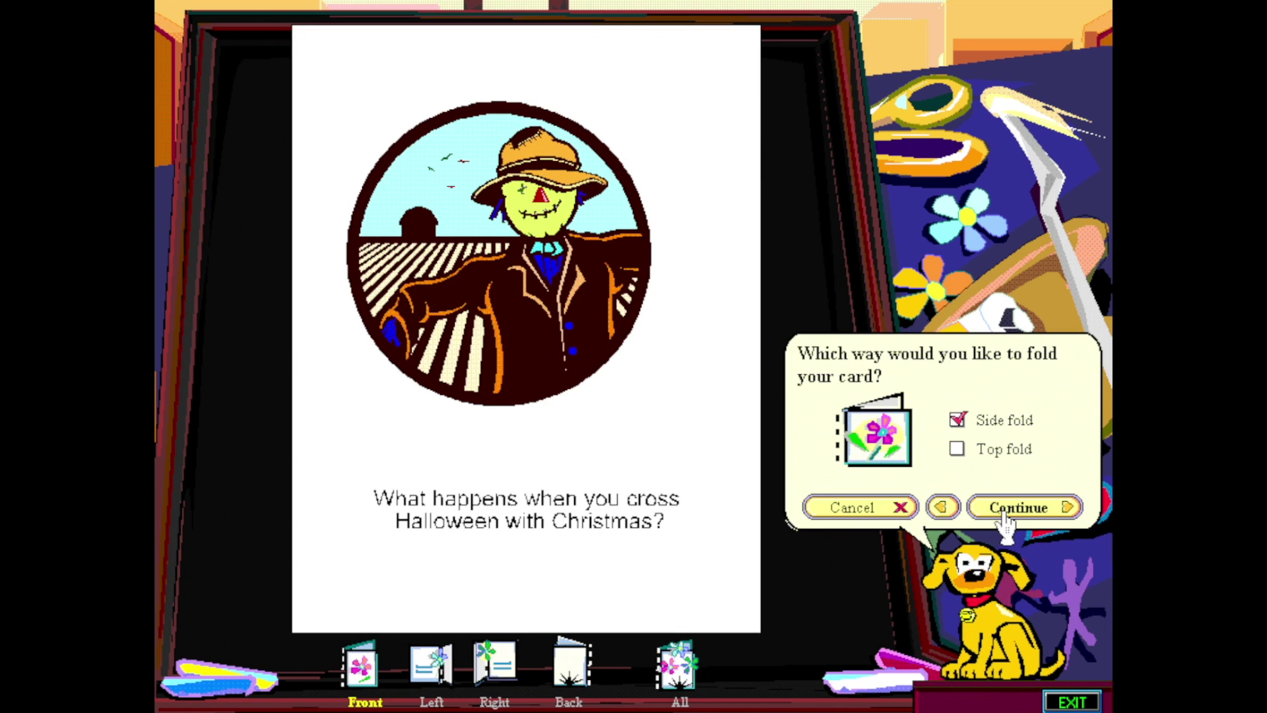
click(1003, 511)
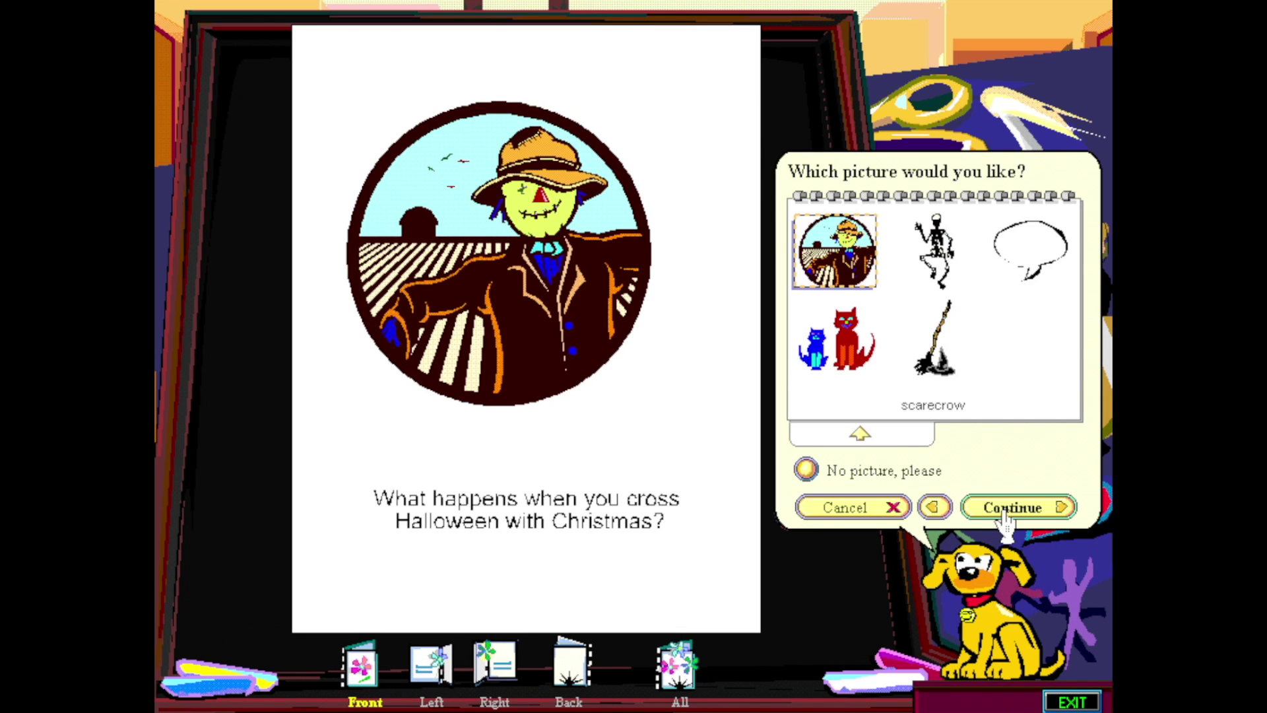
click(1004, 518)
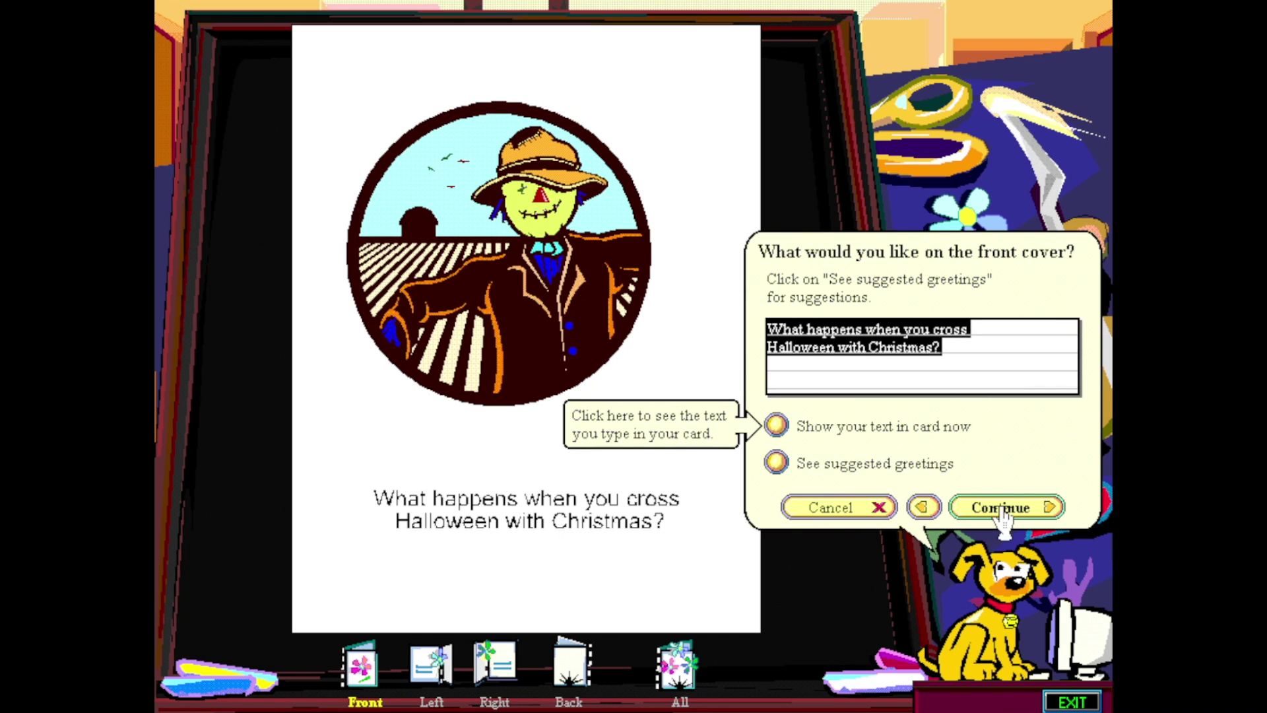
key(BackSpace)
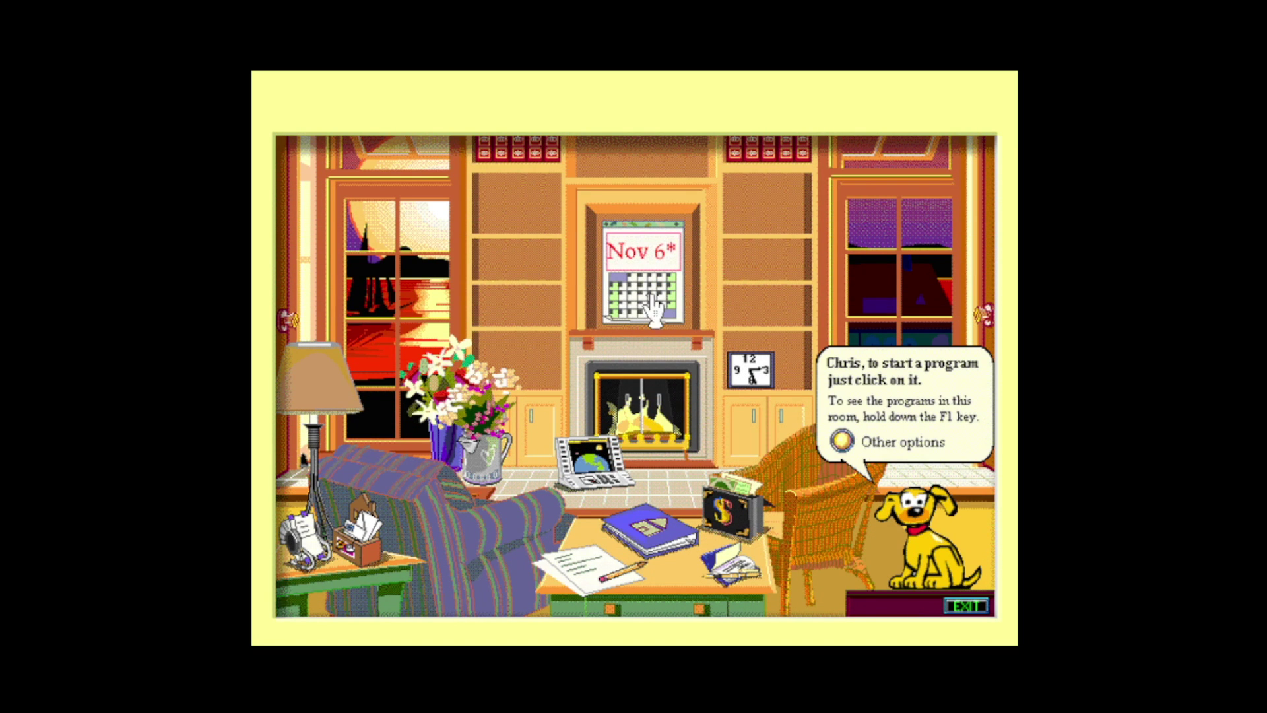
- Open the Letter Writer from the desk paper and choose a Thank You letter
click(574, 579)
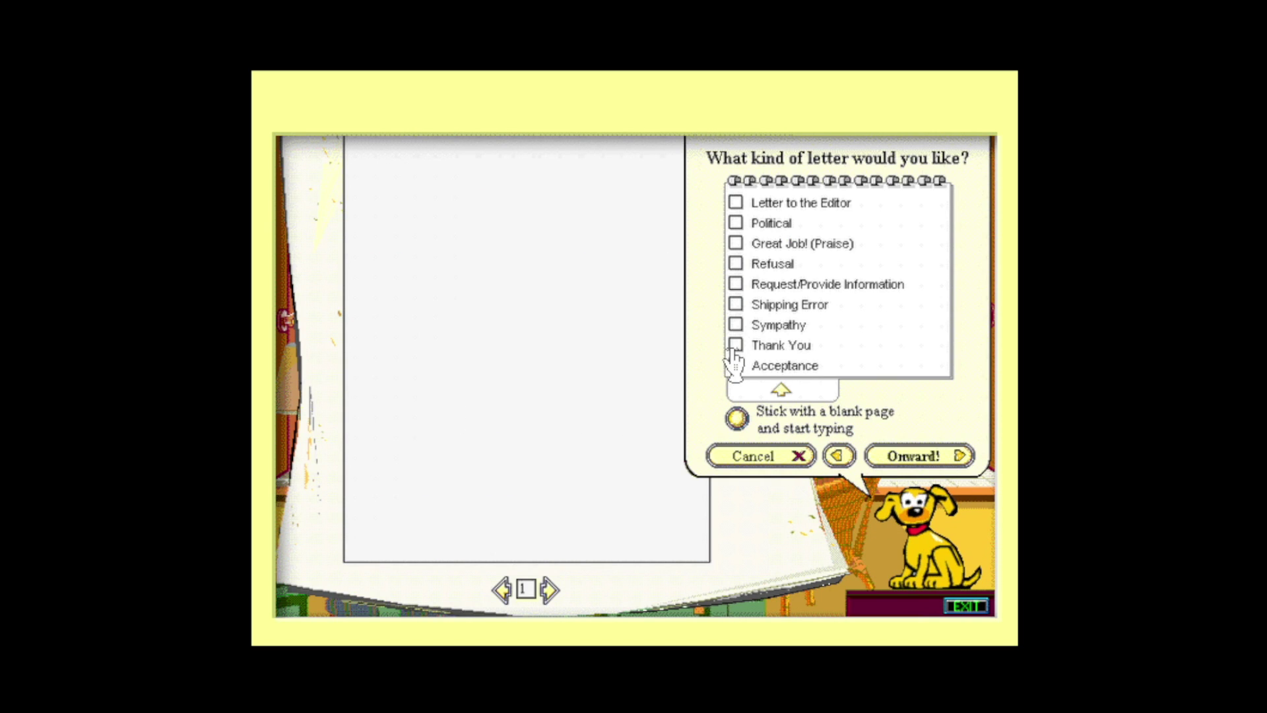
click(734, 349)
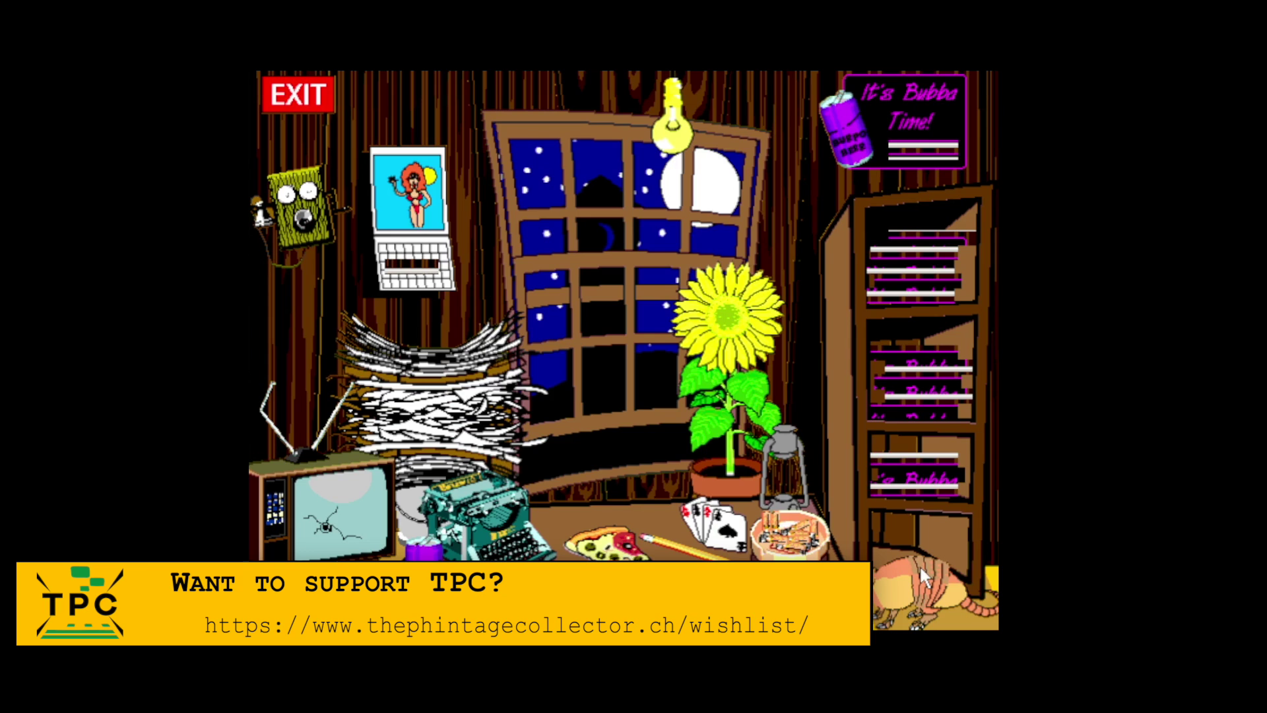
- Show the 'Tired of the Same Old Pizza?' Handi-Snax ad via the desk pizza slice
click(915, 474)
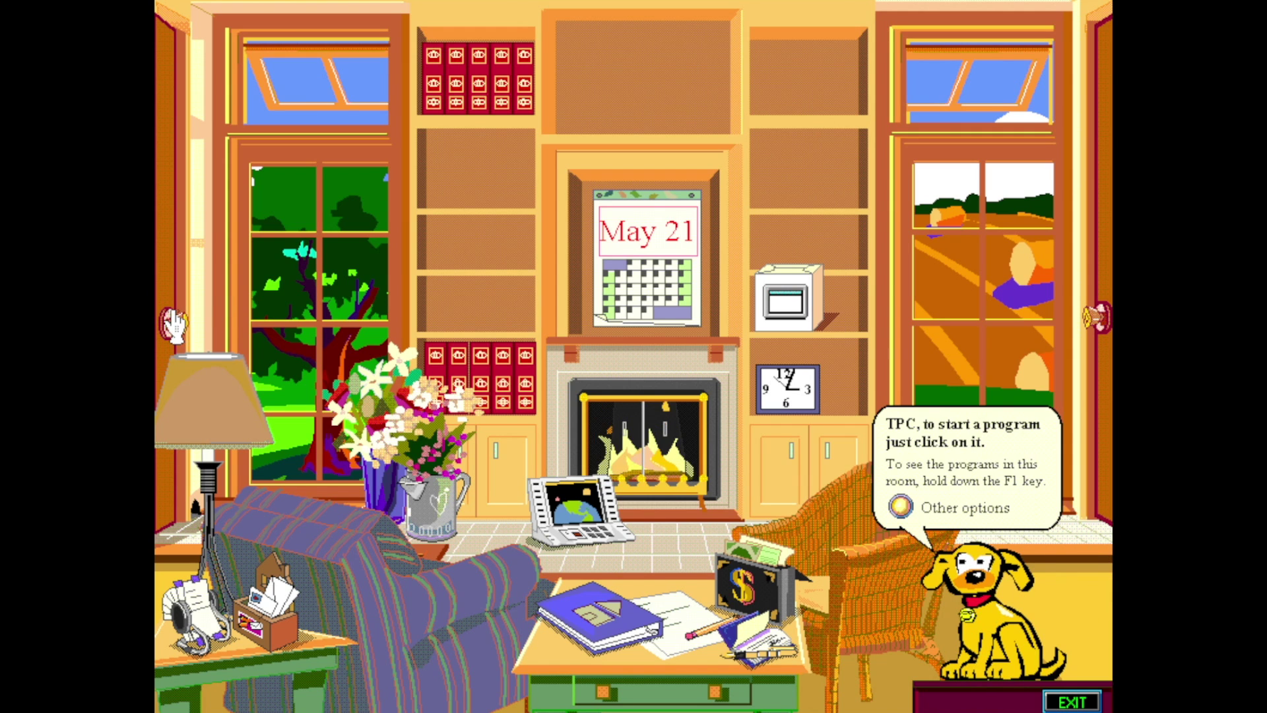
- Go through the left door to the Public Safe room
click(174, 321)
click(171, 323)
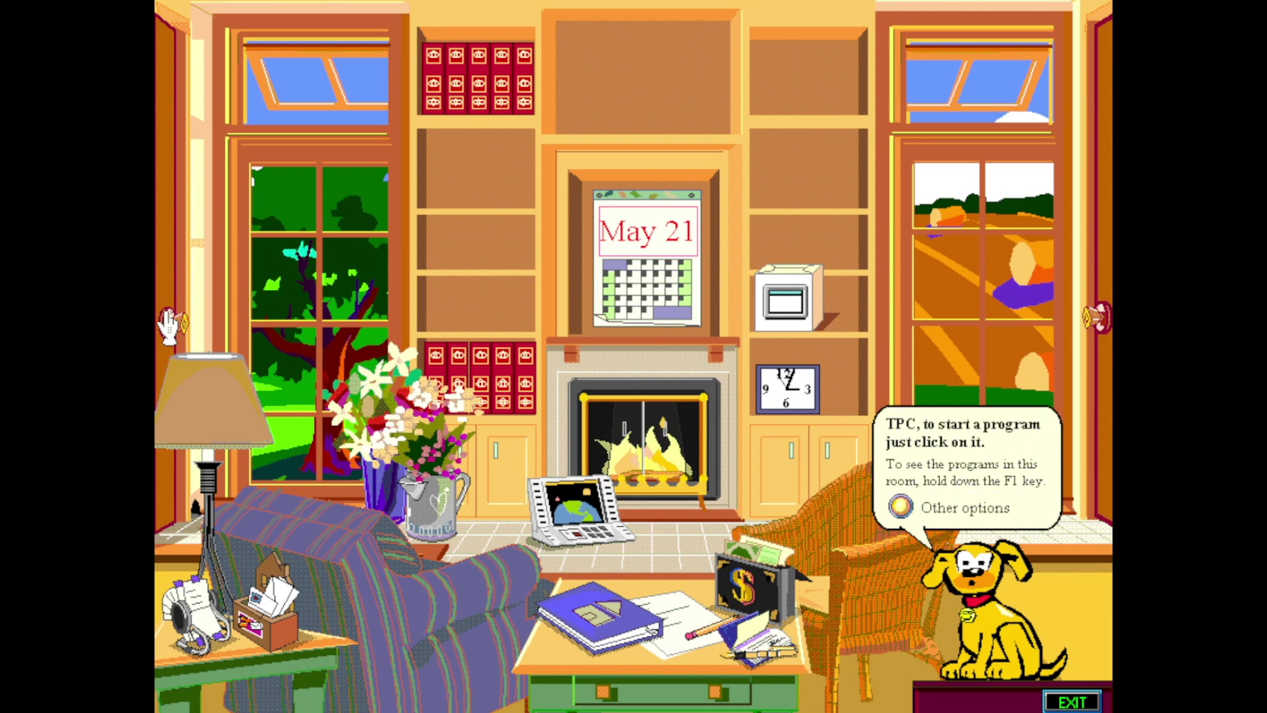
click(171, 323)
click(244, 344)
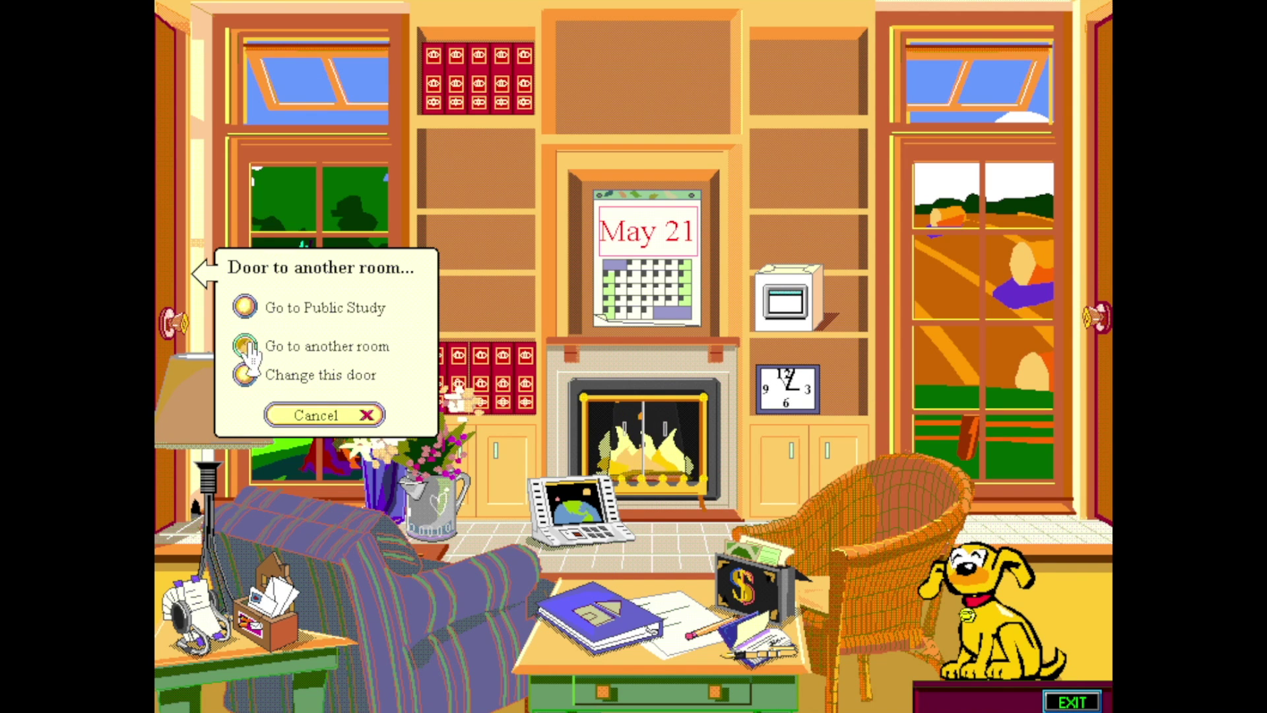
click(262, 359)
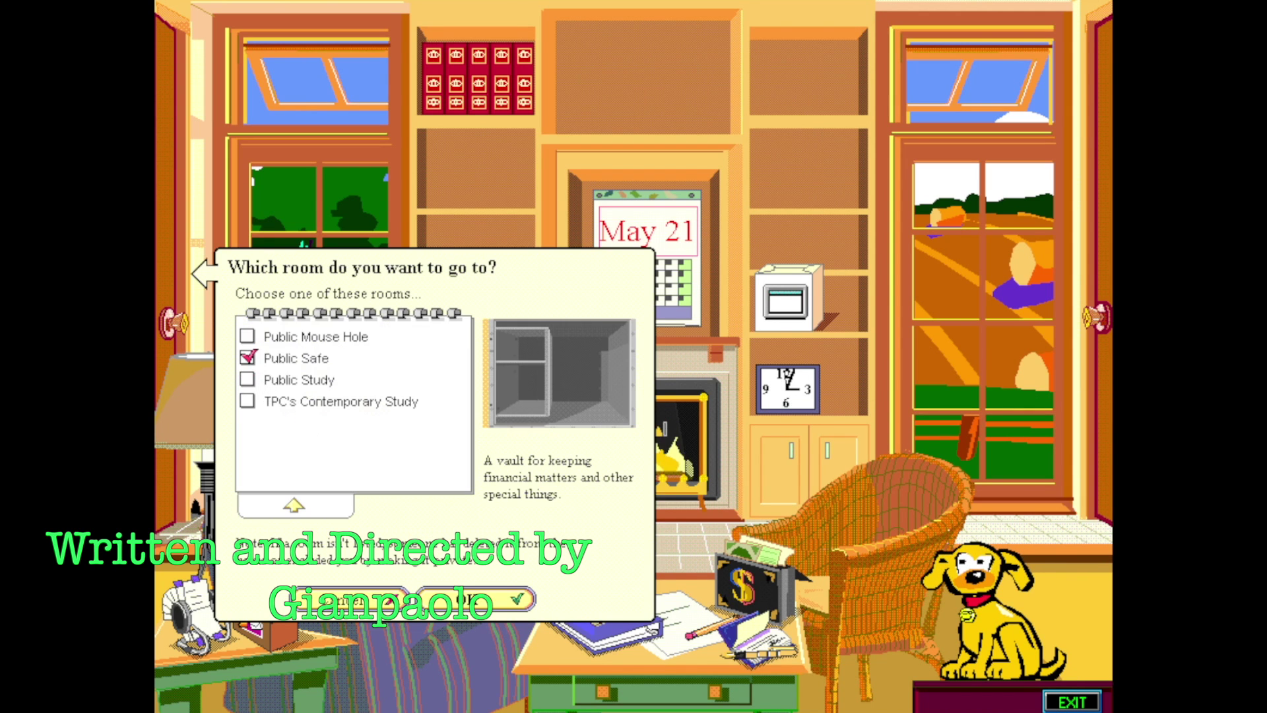
click(248, 337)
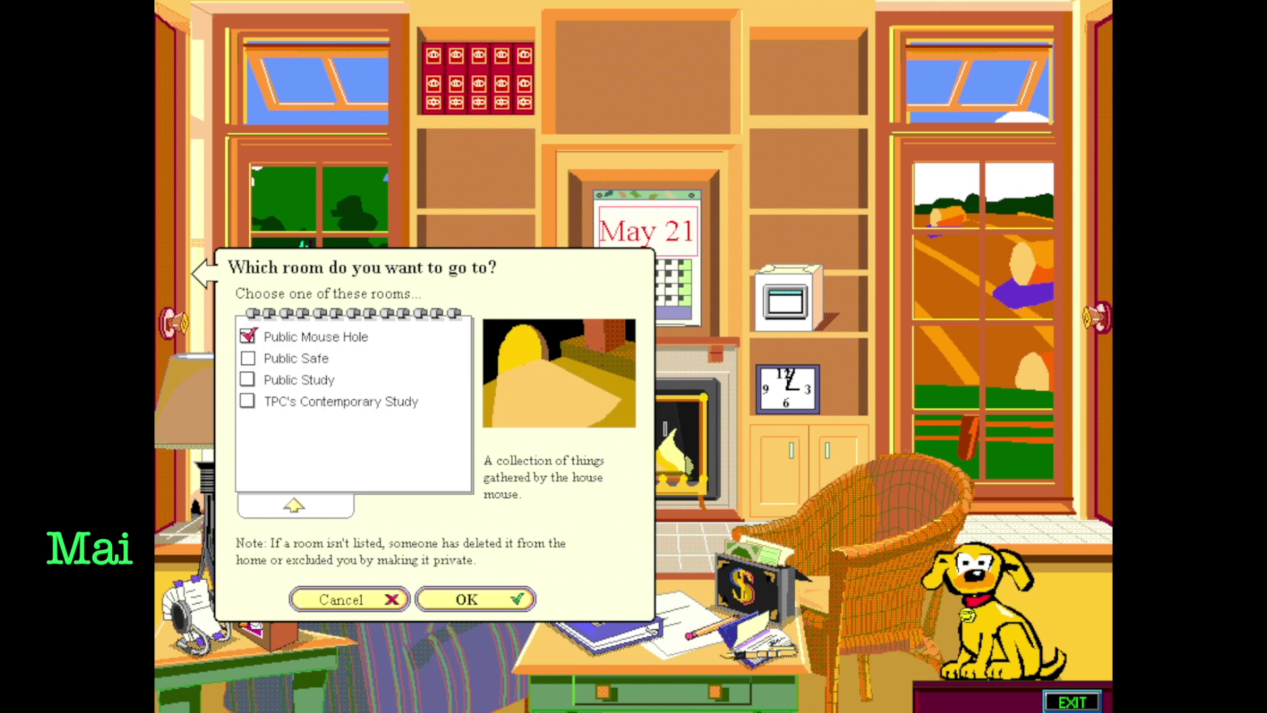
click(264, 360)
click(467, 600)
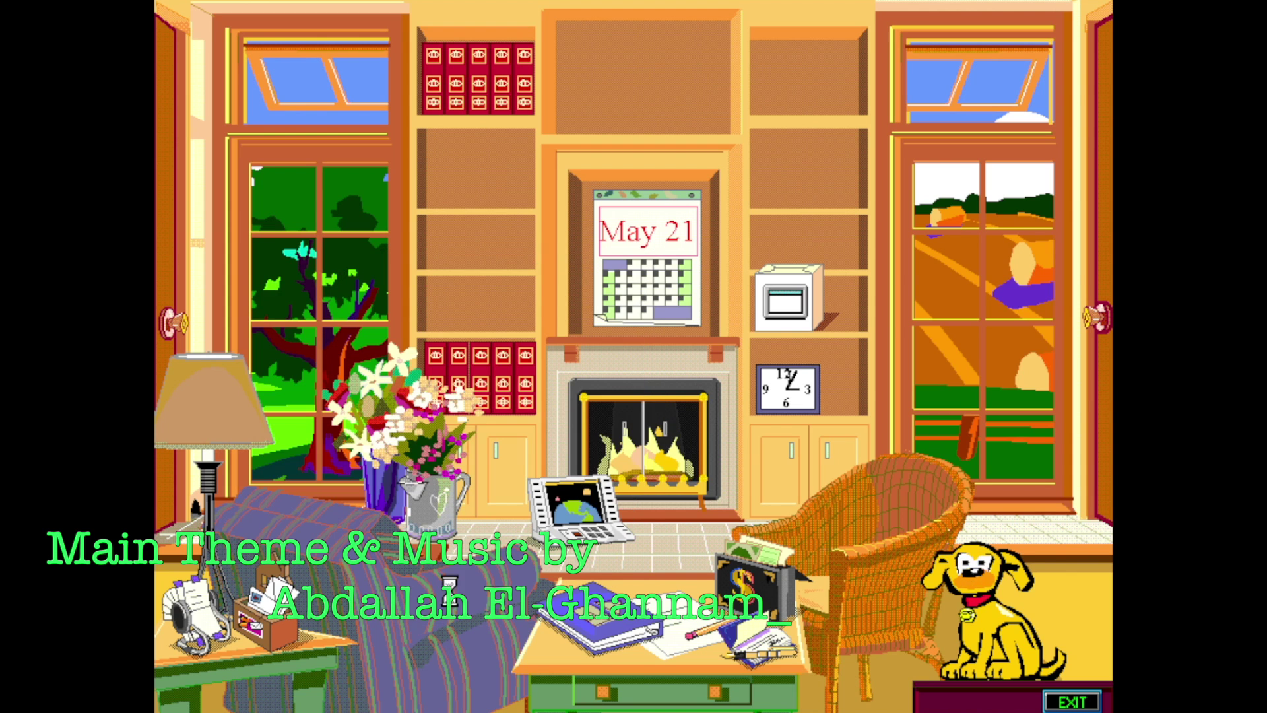